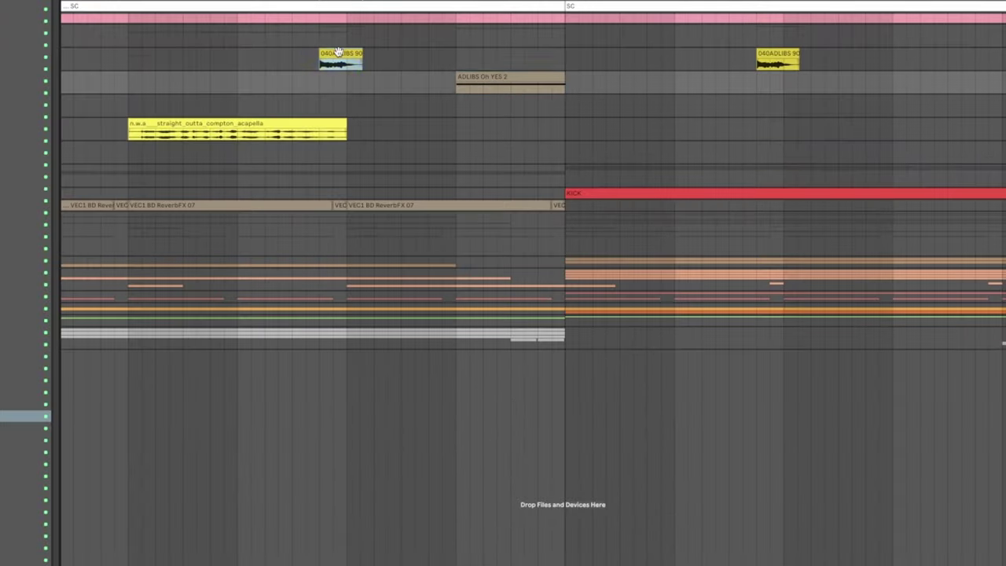
# Step: Inspect the 040ADLIBS 90 audio clip and the ADLIBS Oh YES 2 MIDI clip on the VFX Oh YES track
pyautogui.click(338, 52)
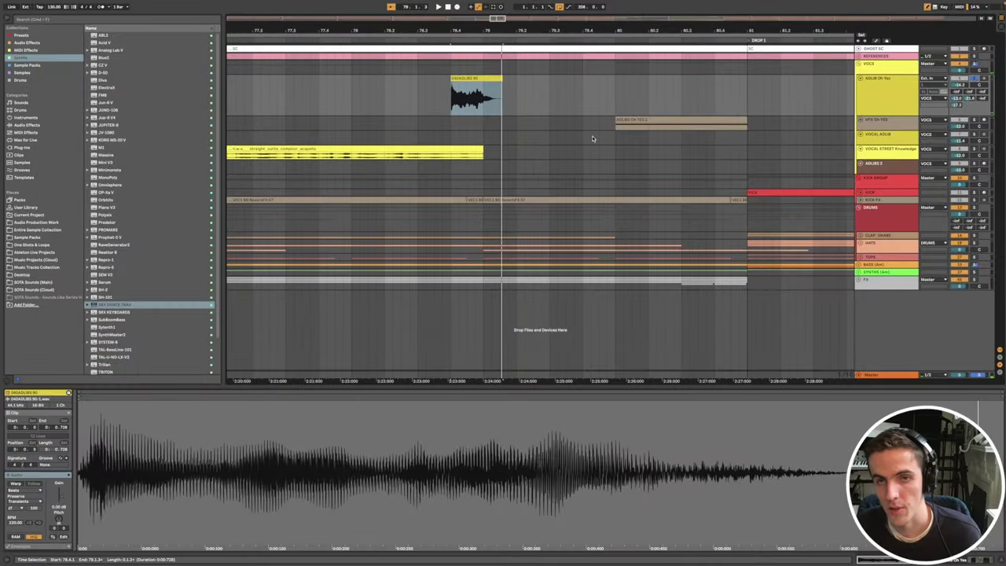
pyautogui.click(626, 119)
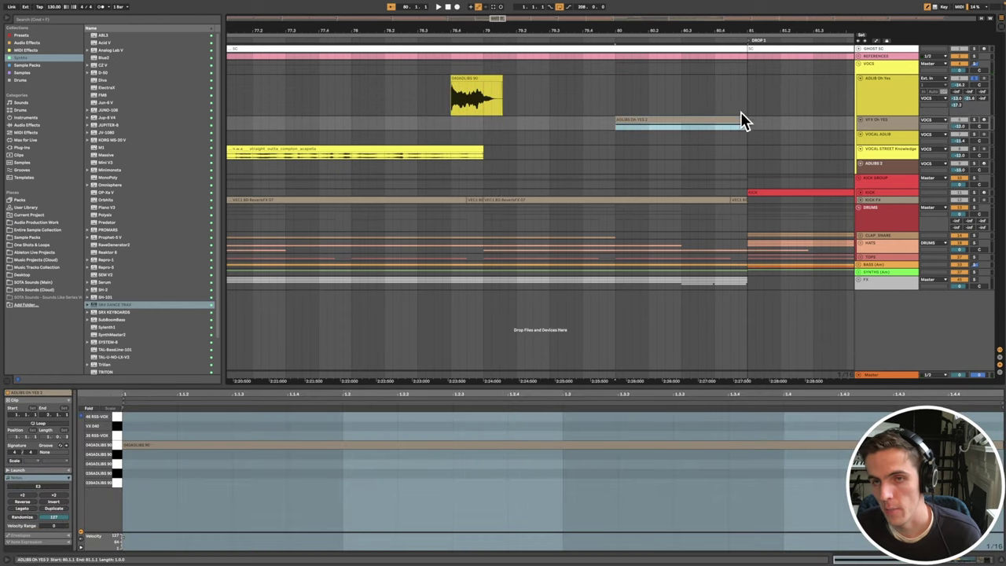
pyautogui.click(889, 121)
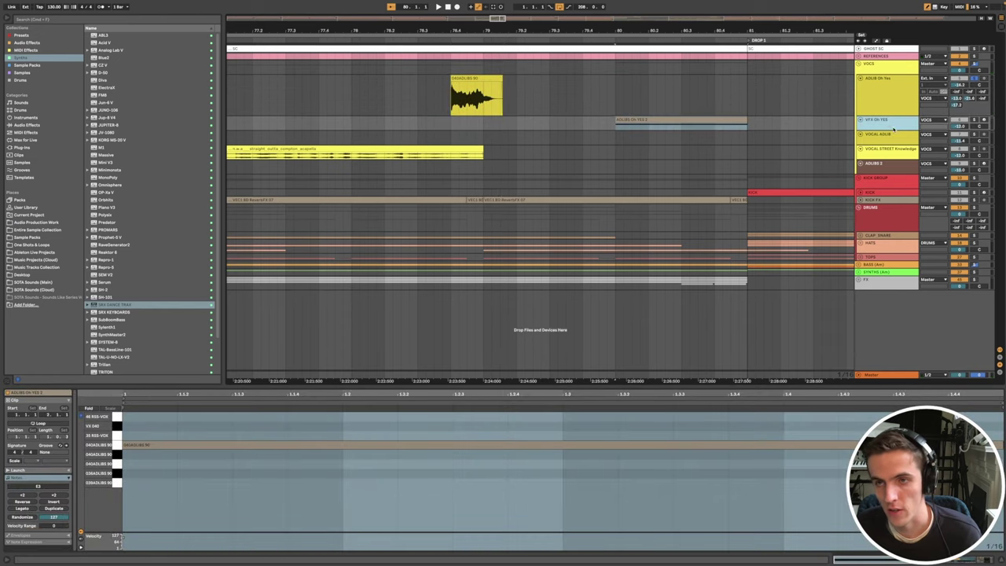
# Step: Turn on warping for the 040ADLIBS 90 audio clip before Drop 1
pyautogui.click(481, 78)
pyautogui.press('+')
pyautogui.press('+')
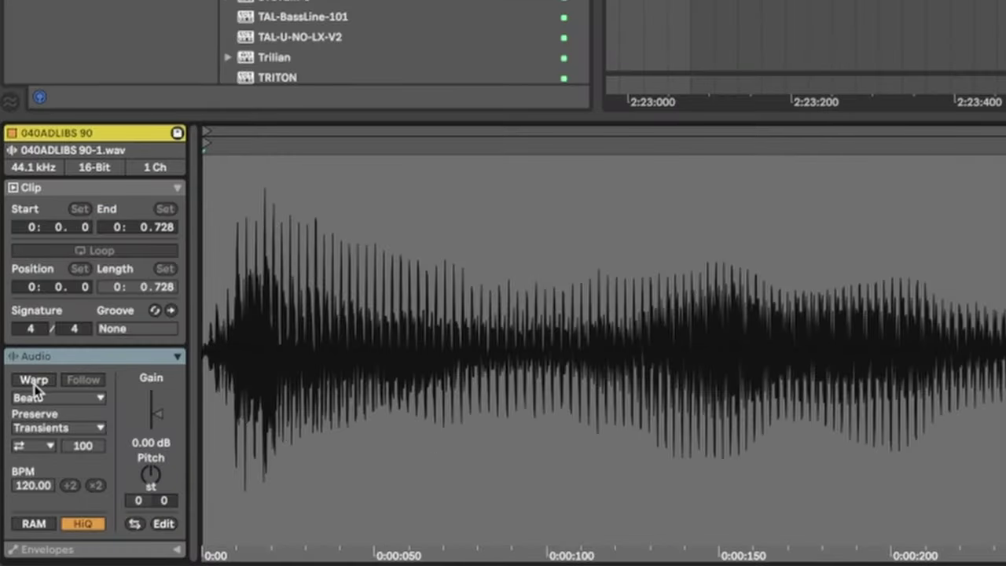
pyautogui.click(34, 381)
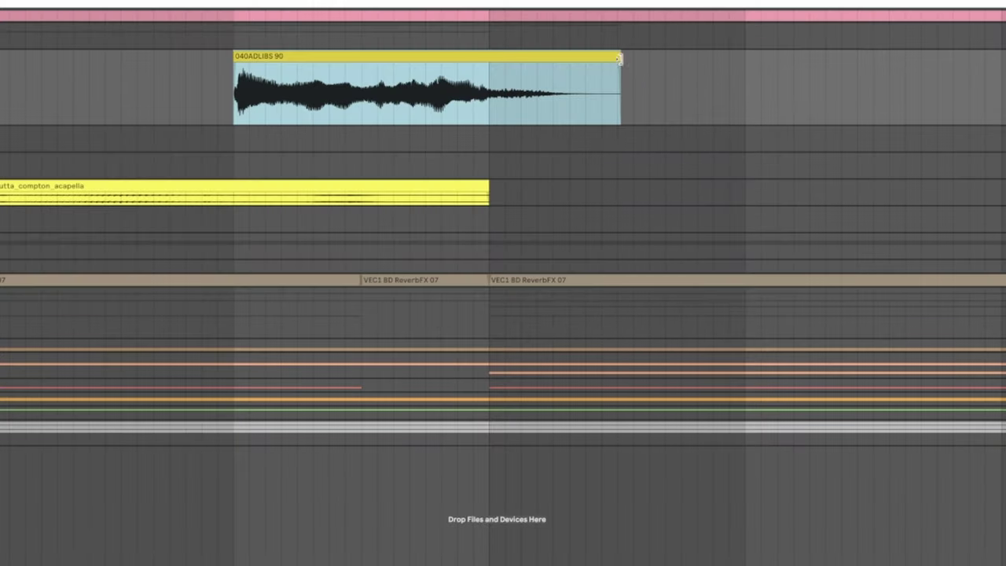
# Step: Time-stretch the end of the warped 040ADLIBS 90 clip until it lasts about two bars
pyautogui.moveTo(620, 59); pyautogui.dragTo(643, 60)
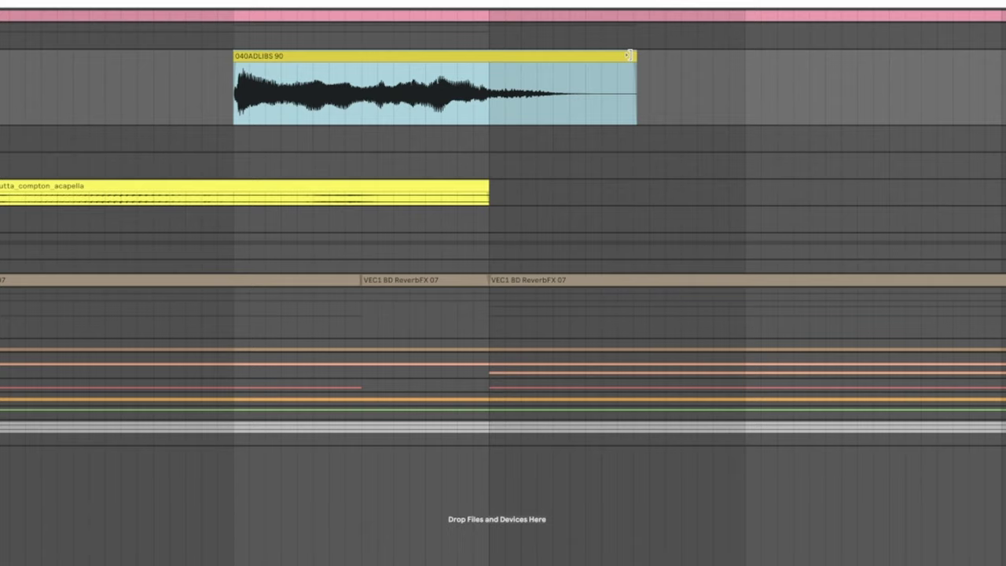
pyautogui.moveTo(629, 55); pyautogui.dragTo(854, 55)
pyautogui.moveTo(854, 56); pyautogui.dragTo(975, 62)
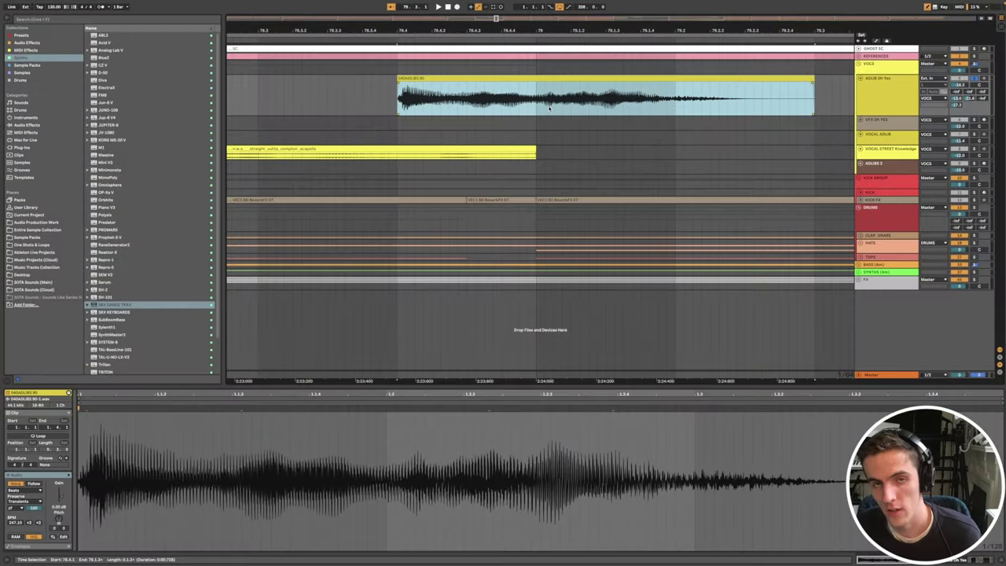
pyautogui.scroll(-5, 549, 107)
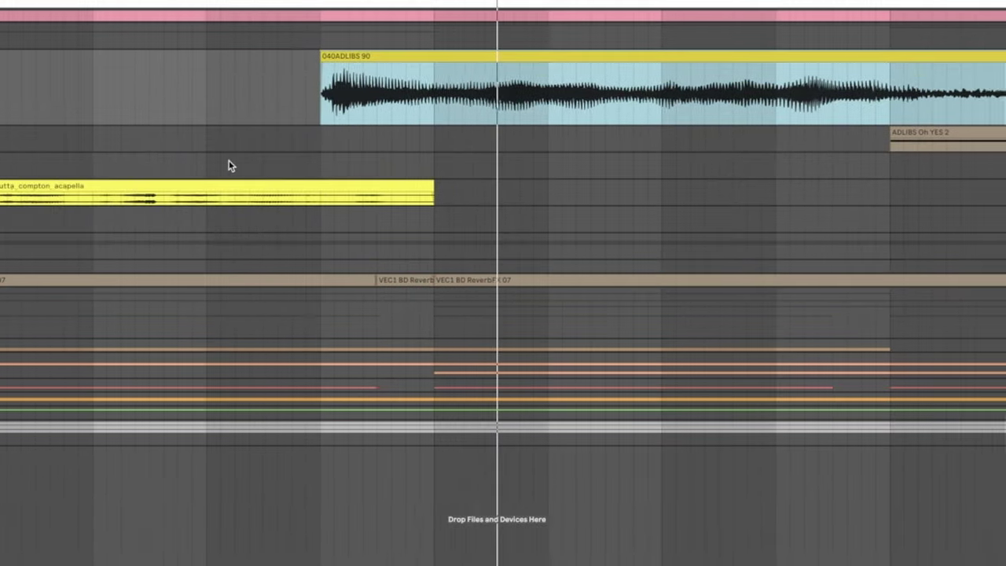
pyautogui.scroll(-5, 228, 165)
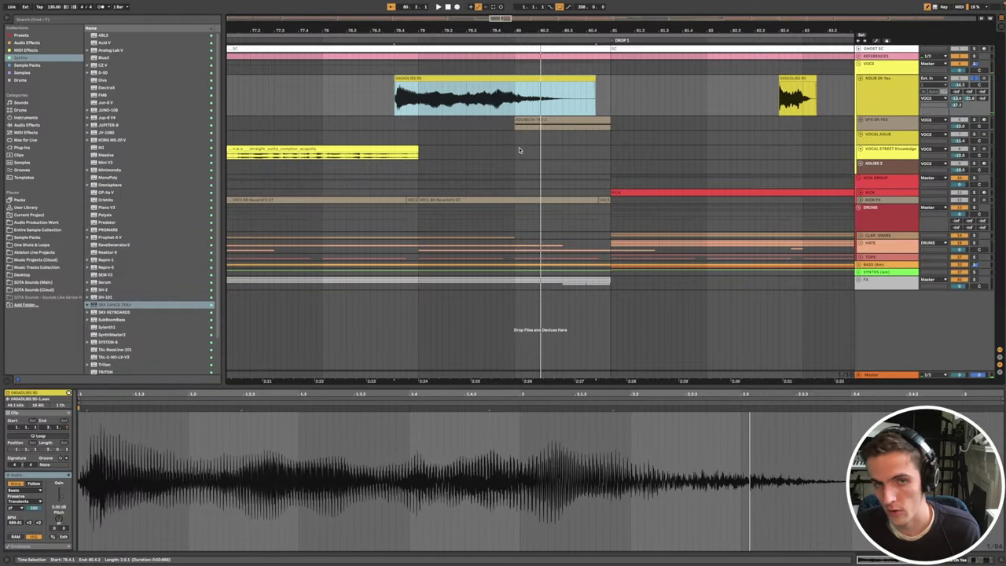
# Step: Show the sampler's 040ADLIBS 90 sample and review its available warp modes
pyautogui.click(516, 153)
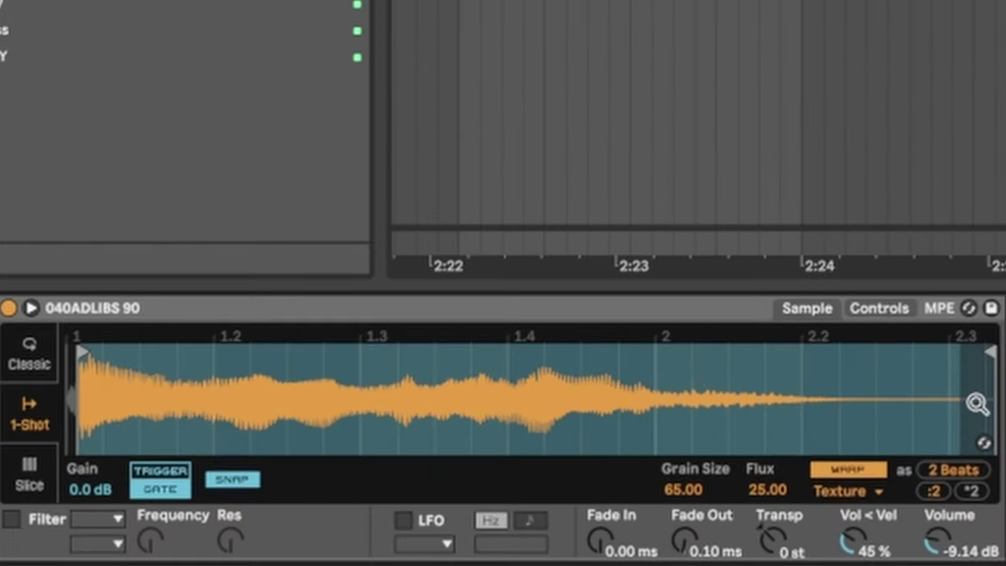
pyautogui.click(868, 491)
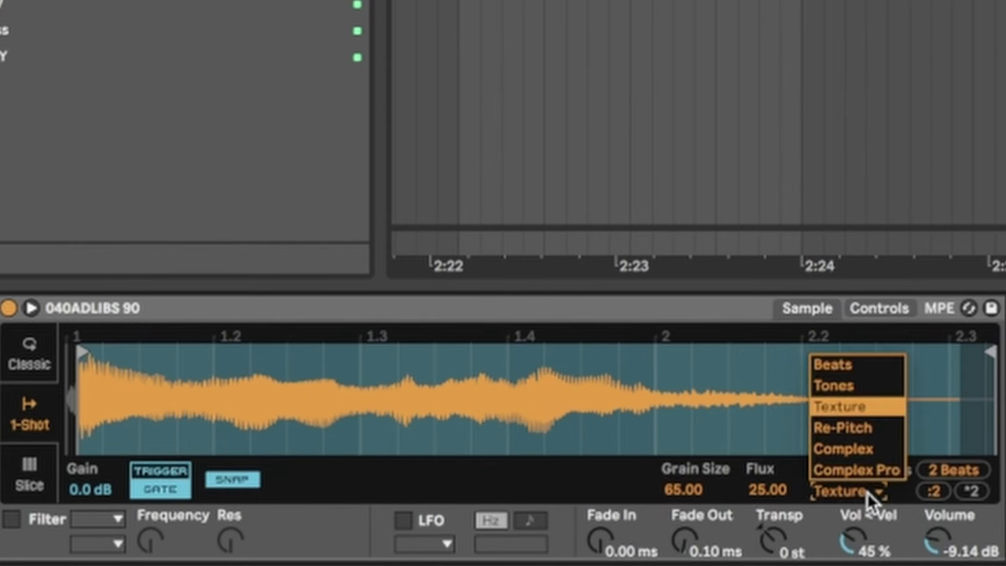
pyautogui.click(831, 483)
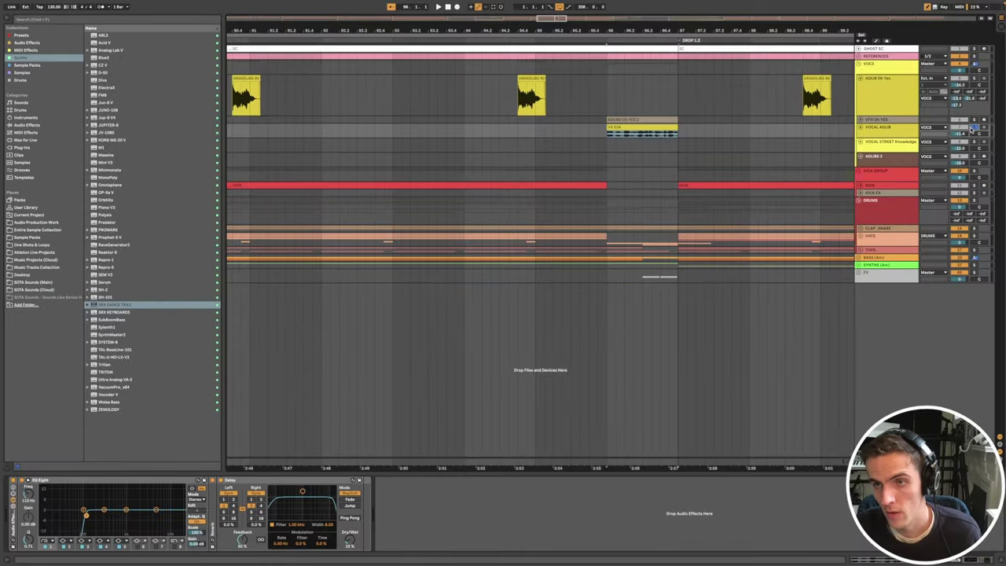
# Step: Select the VX 034 clip on the VOCAL ADLIB track and examine its waveform just before Drop 1.2
pyautogui.click(610, 142)
pyautogui.click(629, 127)
pyautogui.hscroll(5, 633, 128)
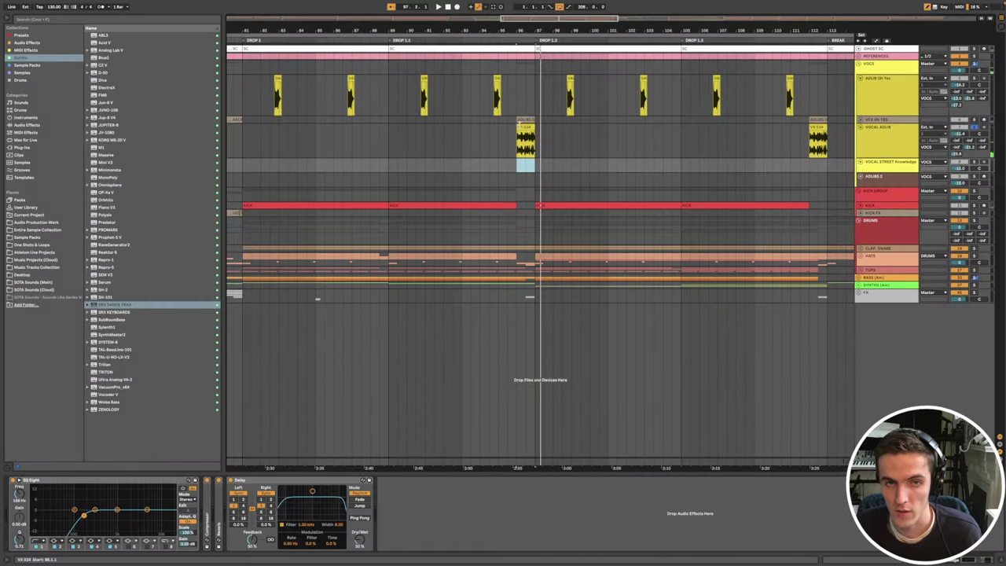
pyautogui.press('+')
pyautogui.press('+')
pyautogui.press('+')
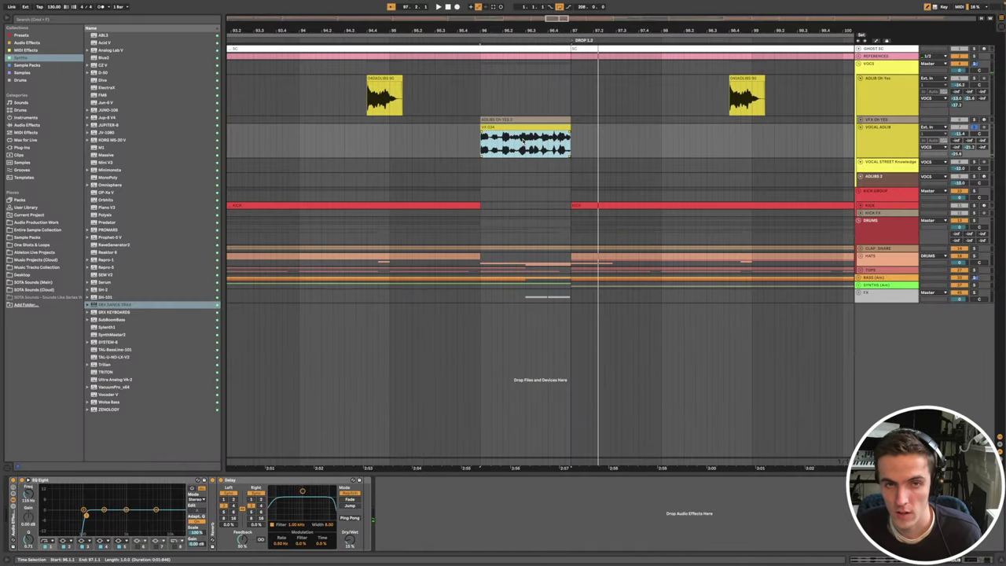
pyautogui.press('+')
pyautogui.press('+')
pyautogui.press('+')
pyautogui.press('+')
pyautogui.press('+')
pyautogui.press('-')
pyautogui.press('-')
pyautogui.press('-')
pyautogui.press('-')
pyautogui.press('-')
pyautogui.press('-')
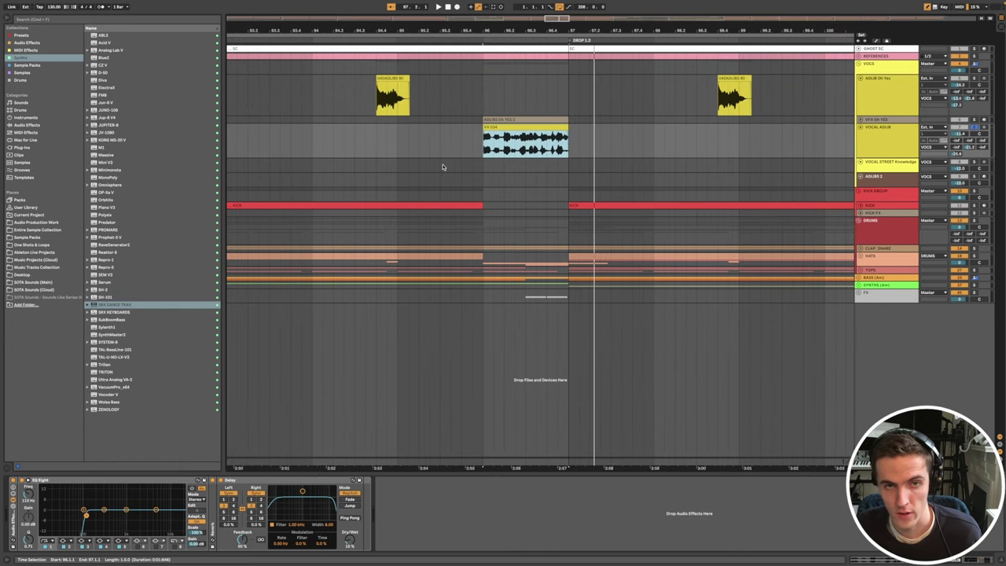
pyautogui.click(501, 127)
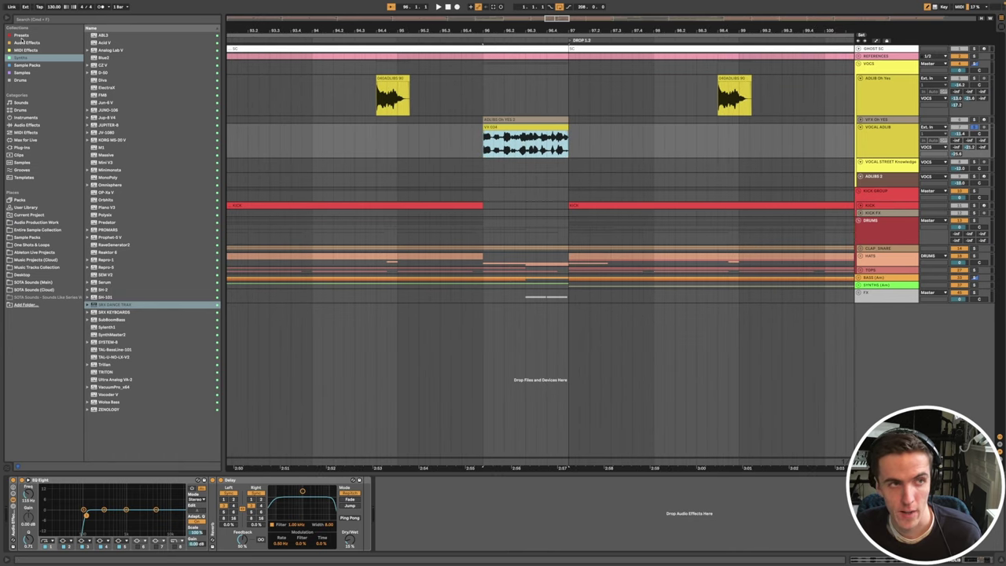
# Step: Browse the sample packs to the Vocals folder inside Boo Records Sample Pool 1 & 2
pyautogui.click(22, 64)
pyautogui.click(86, 73)
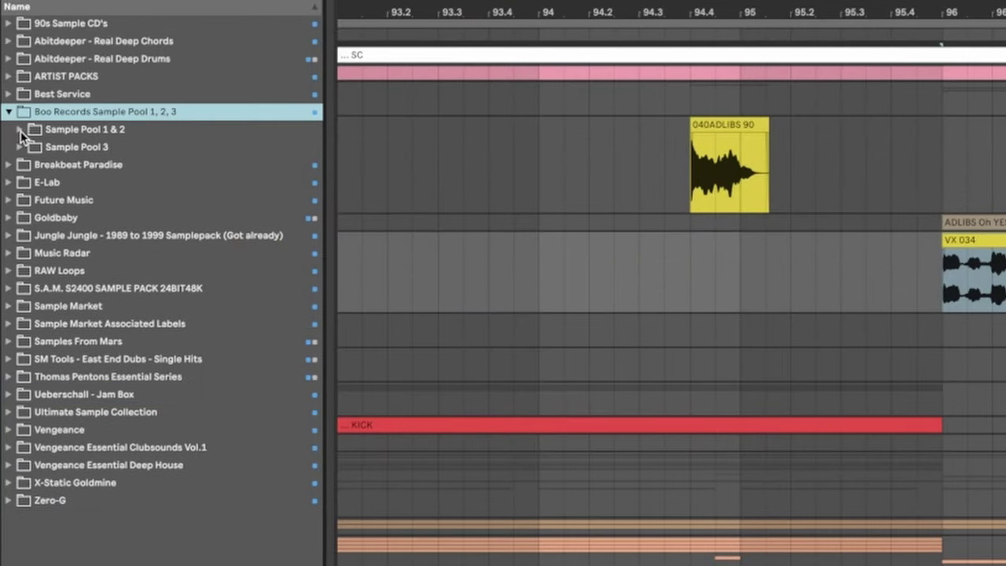
pyautogui.click(20, 130)
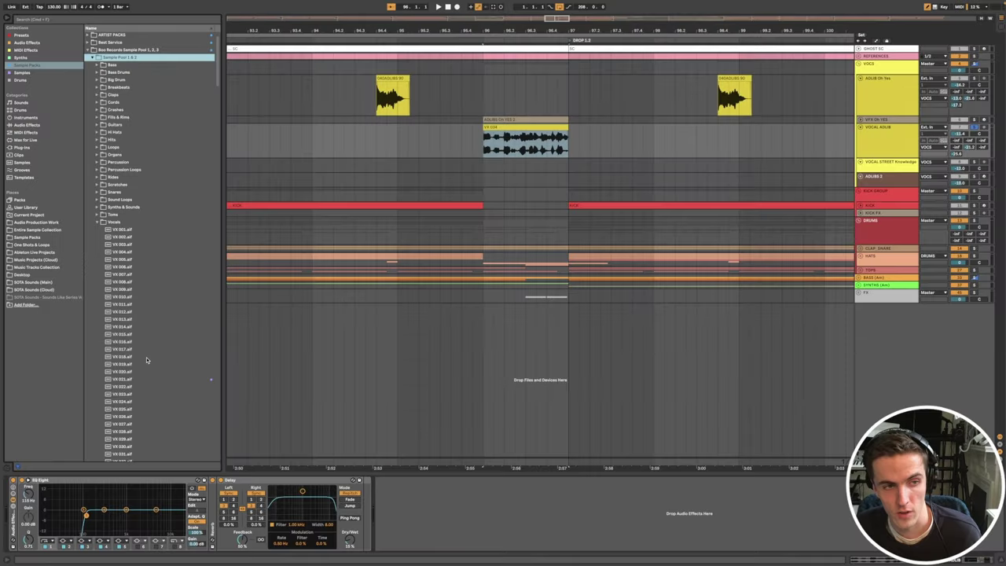
pyautogui.scroll(-5, 147, 360)
# Step: Preview several vocal samples, including VX 035, VX 022 and VX 048, and collapse the Vocals folder
pyautogui.click(138, 272)
pyautogui.click(140, 303)
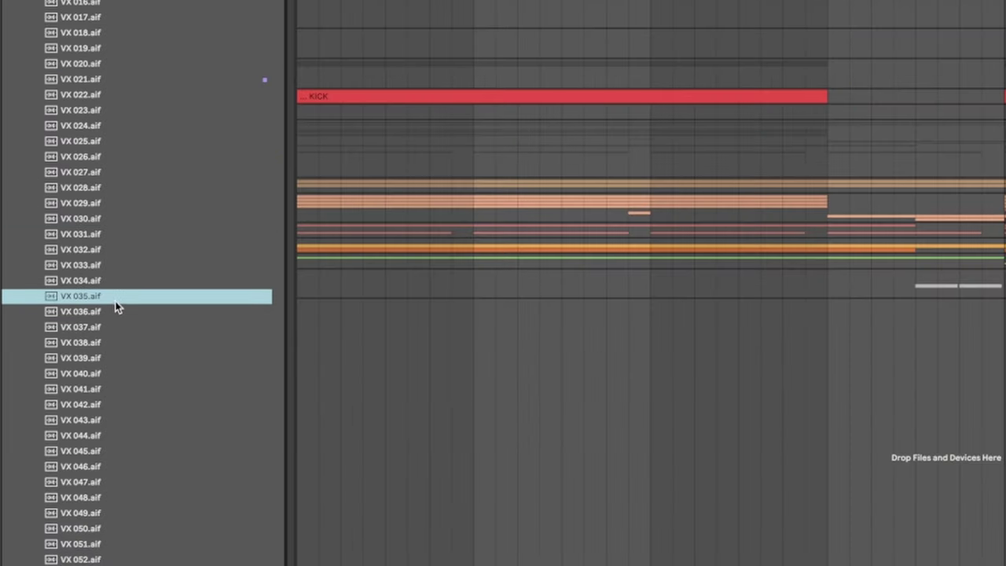
pyautogui.click(106, 159)
pyautogui.click(106, 95)
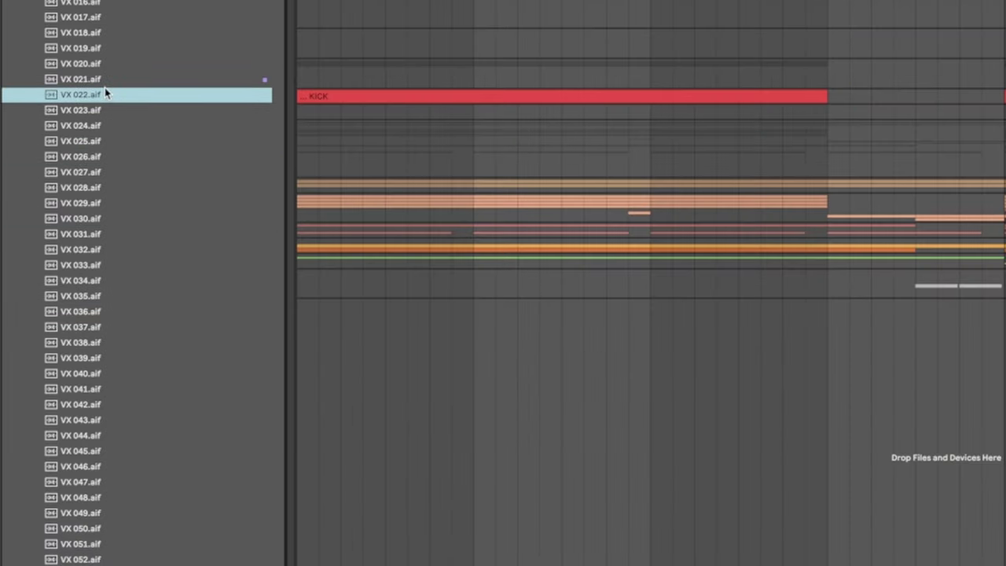
pyautogui.click(113, 8)
pyautogui.scroll(-3, 133, 307)
pyautogui.click(134, 307)
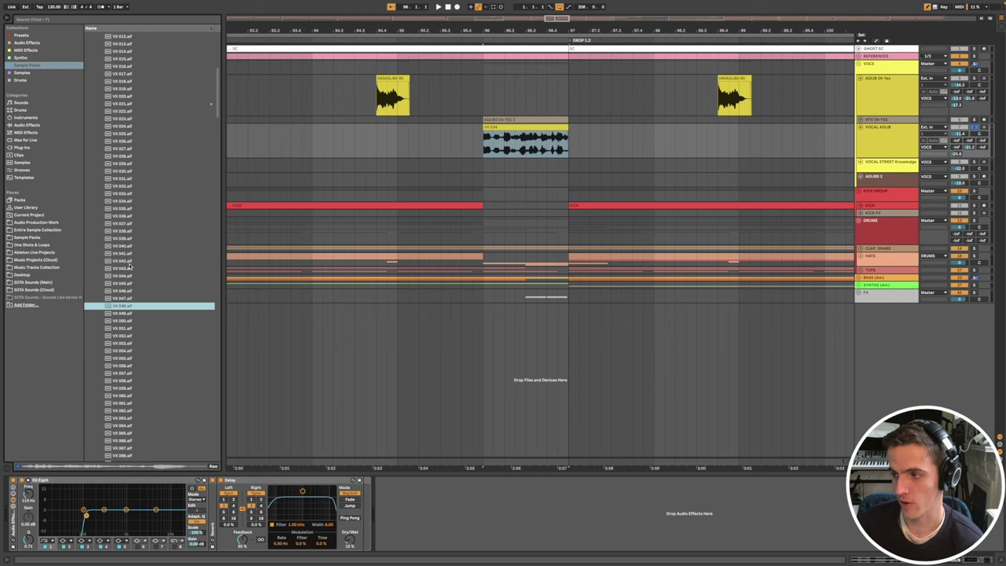
pyautogui.scroll(10, 130, 265)
pyautogui.click(97, 245)
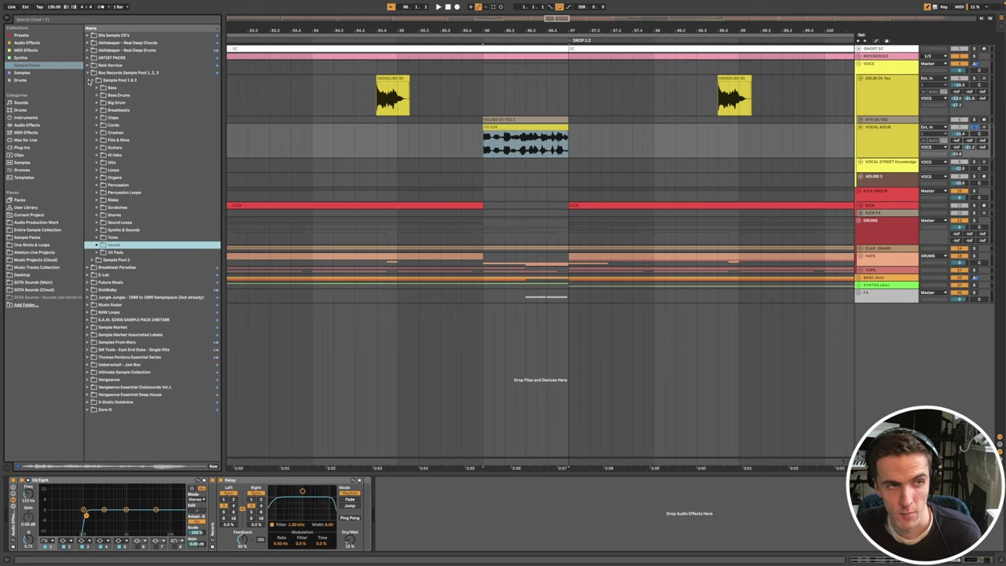
pyautogui.click(91, 81)
# Step: Examine where the VX 034 and n.w.a straight_outta_compton_acapella clips sit across the arrangement
pyautogui.click(434, 139)
pyautogui.press('-')
pyautogui.press('-')
pyautogui.press('-')
pyautogui.press('-')
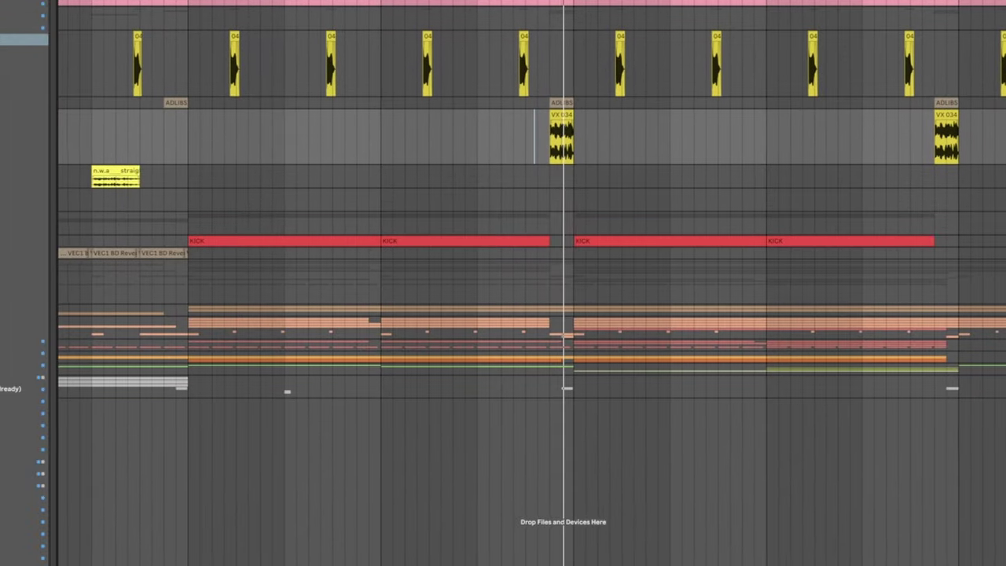
pyautogui.press('-')
pyautogui.press('-')
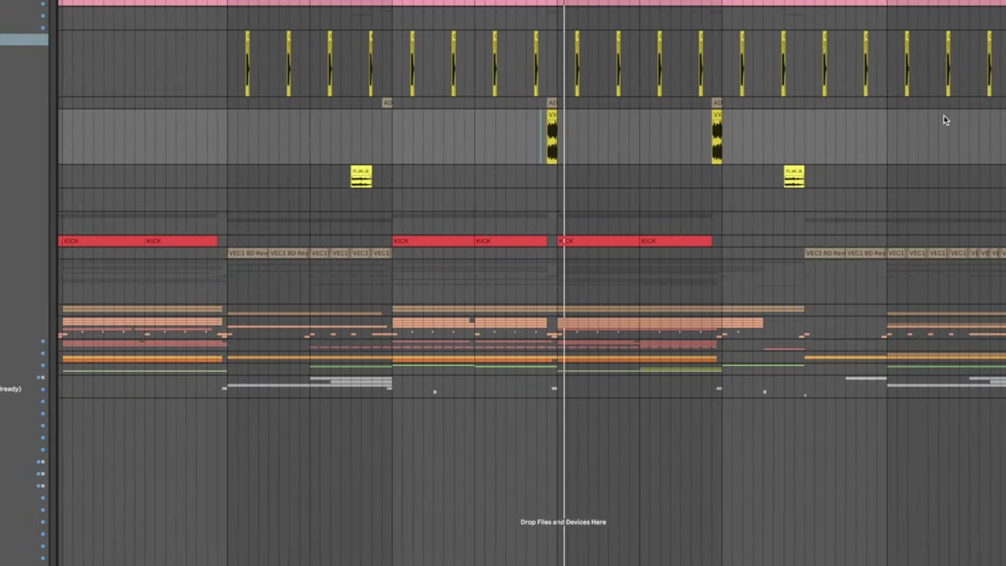
pyautogui.press('-')
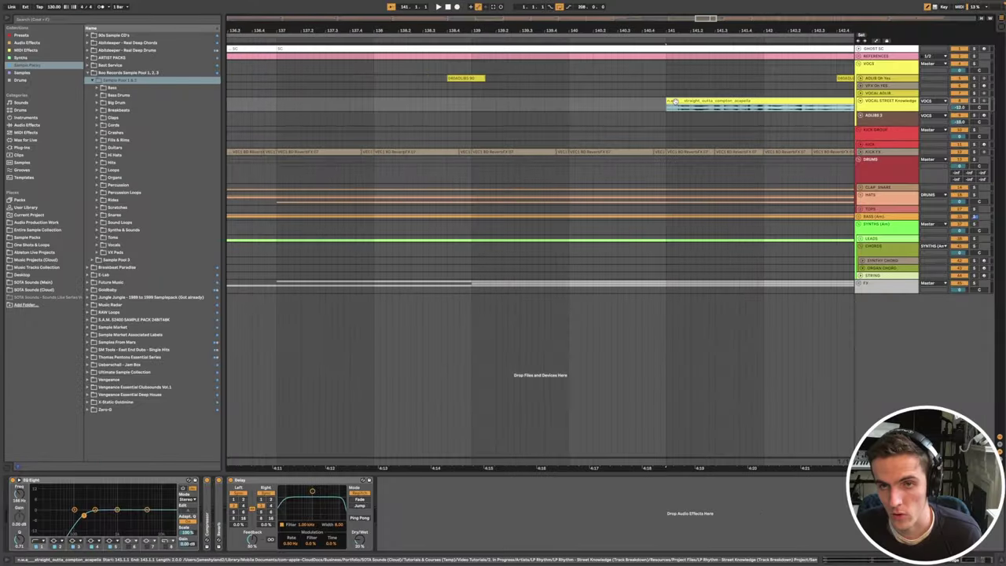
pyautogui.press('-')
pyautogui.press('-')
pyautogui.press('-')
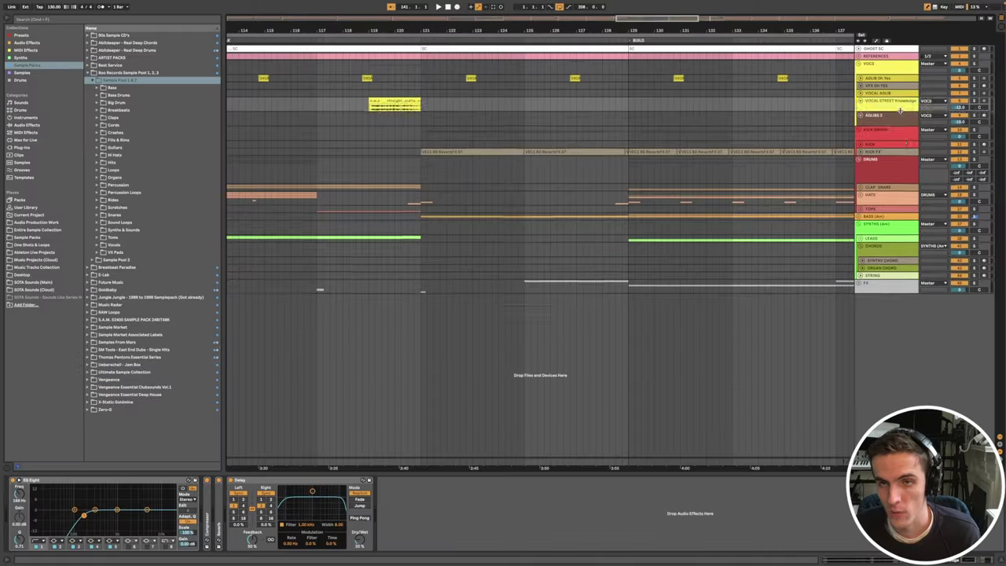
# Step: Enlarge the VOCAL STREET Knowledge track and extend the end of the acapella clip starting at bar 119 to expose more of the vocal
pyautogui.moveTo(901, 110); pyautogui.dragTo(903, 191)
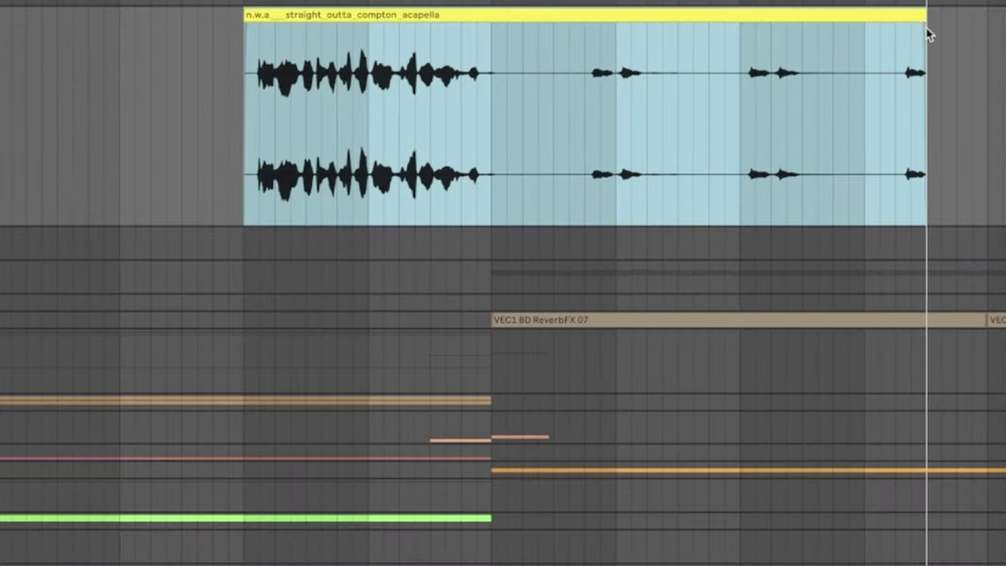
pyautogui.scroll(-6, 765, 150)
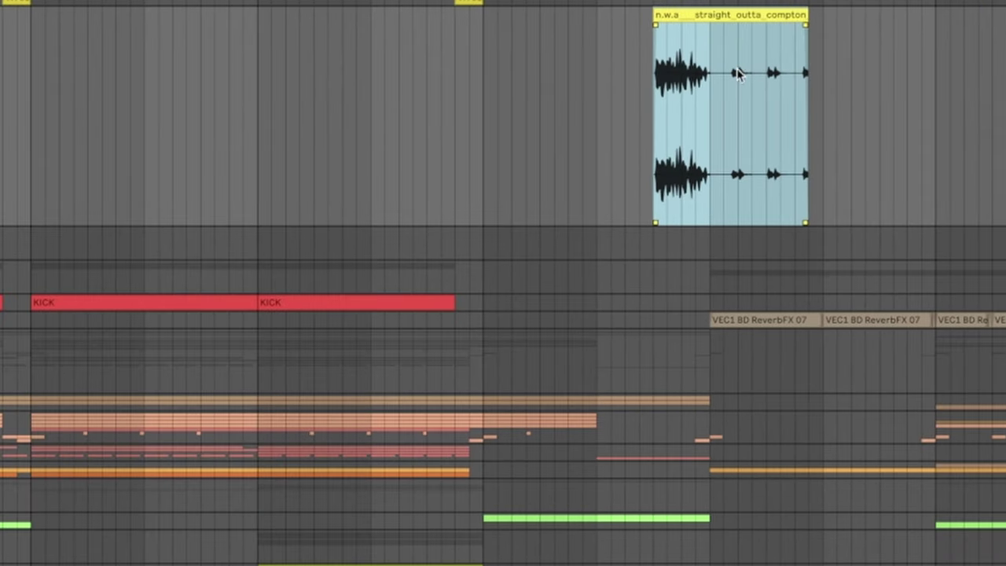
pyautogui.hscroll(4, 739, 75)
pyautogui.moveTo(633, 14); pyautogui.dragTo(1005, 14)
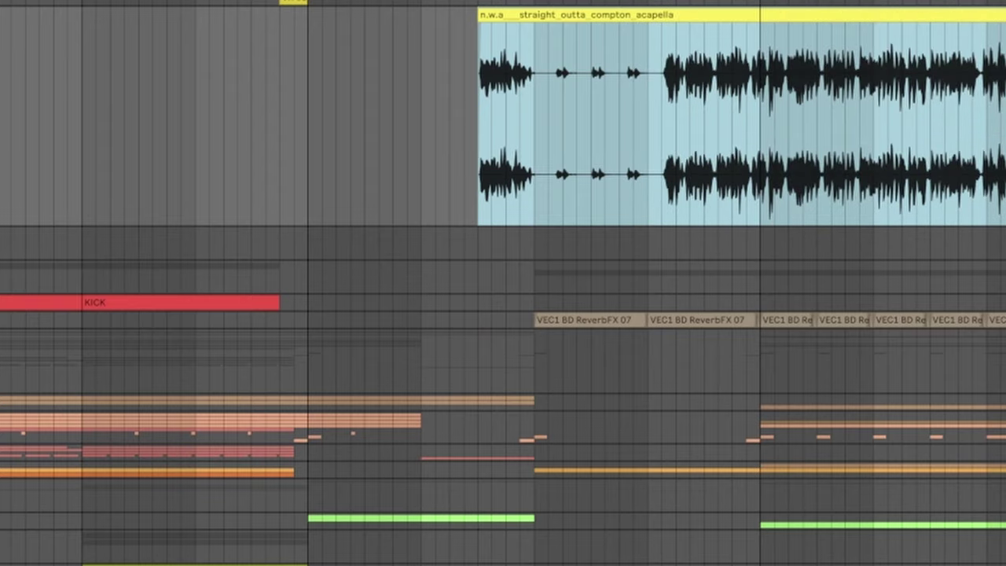
pyautogui.moveTo(1004, 72); pyautogui.dragTo(974, 72)
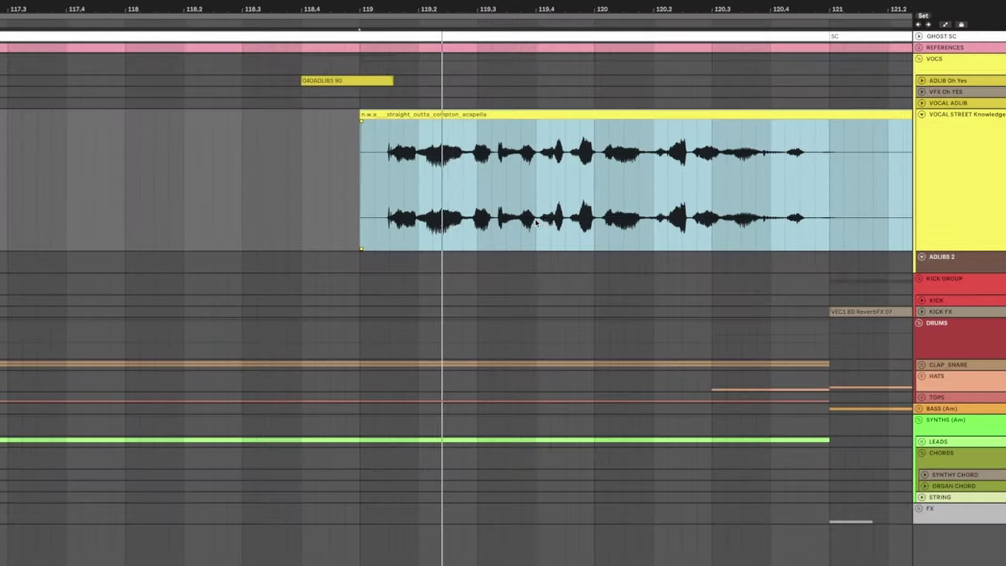
# Step: Examine the extended acapella's opening phrase and quiet gaps, and move the playback position to where the next verse starts
pyautogui.scroll(-5, 539, 214)
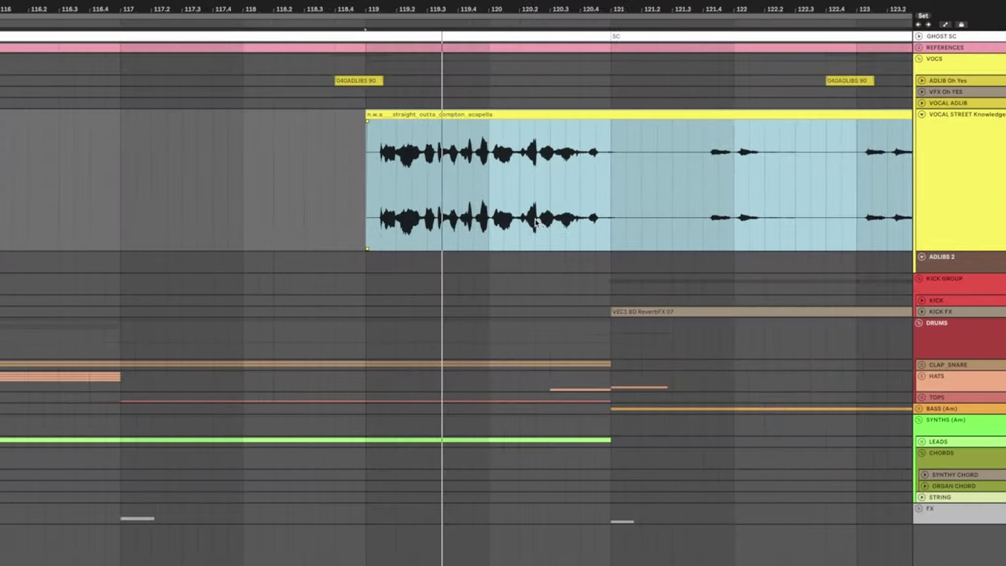
pyautogui.scroll(-1, 535, 214)
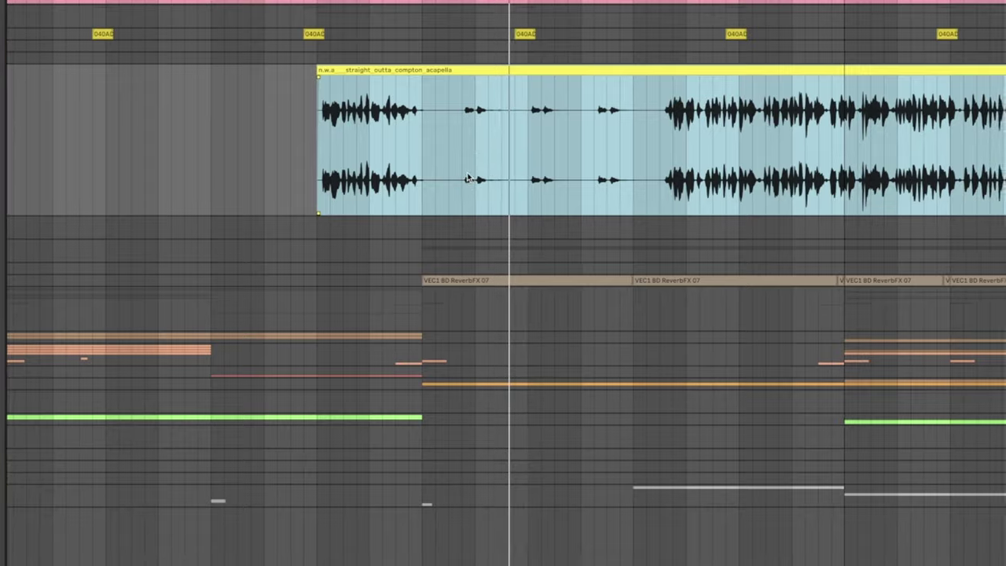
pyautogui.scroll(4, 465, 180)
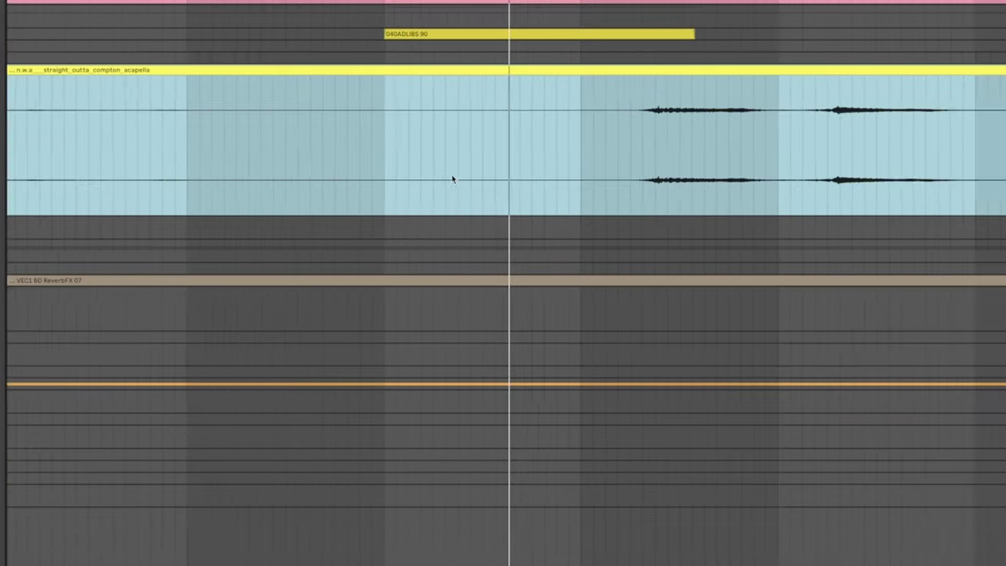
pyautogui.scroll(-1, 454, 180)
pyautogui.press('-')
pyautogui.press('-')
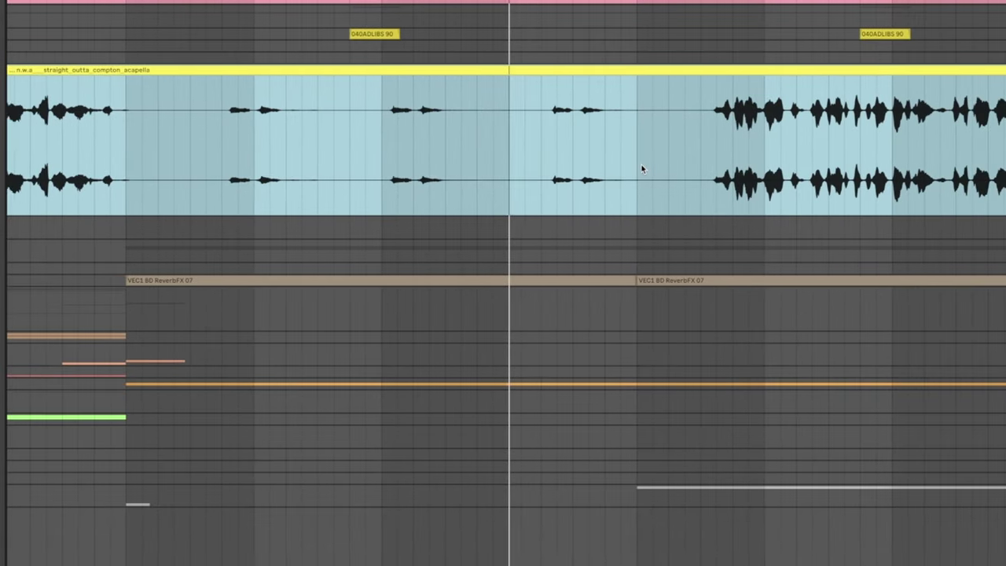
pyautogui.click(587, 187)
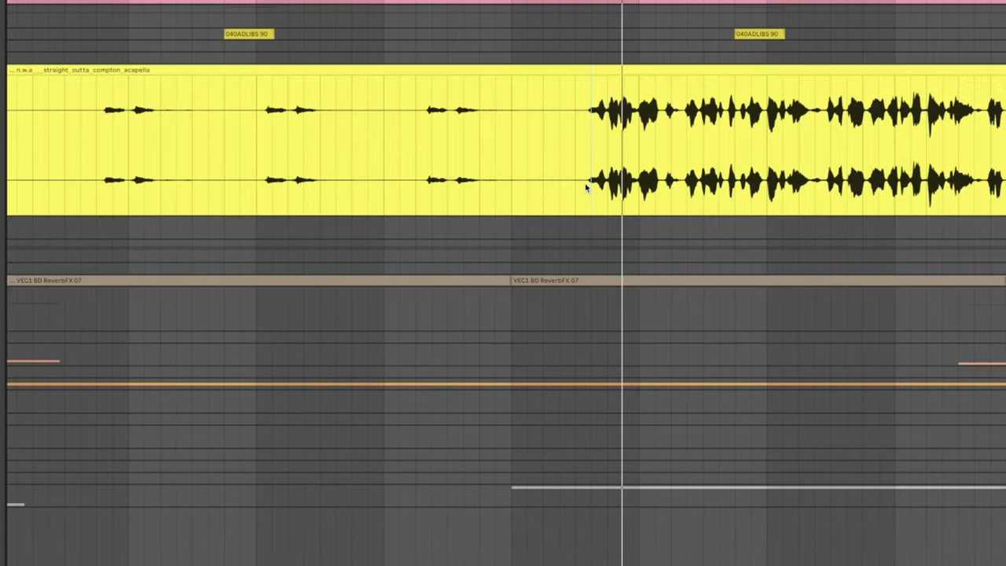
# Step: Examine how the extended acapella clip continues past its opening phrase and lines up with the rest of the arrangement
pyautogui.press('-')
pyautogui.press('-')
pyautogui.press('-')
pyautogui.press('-')
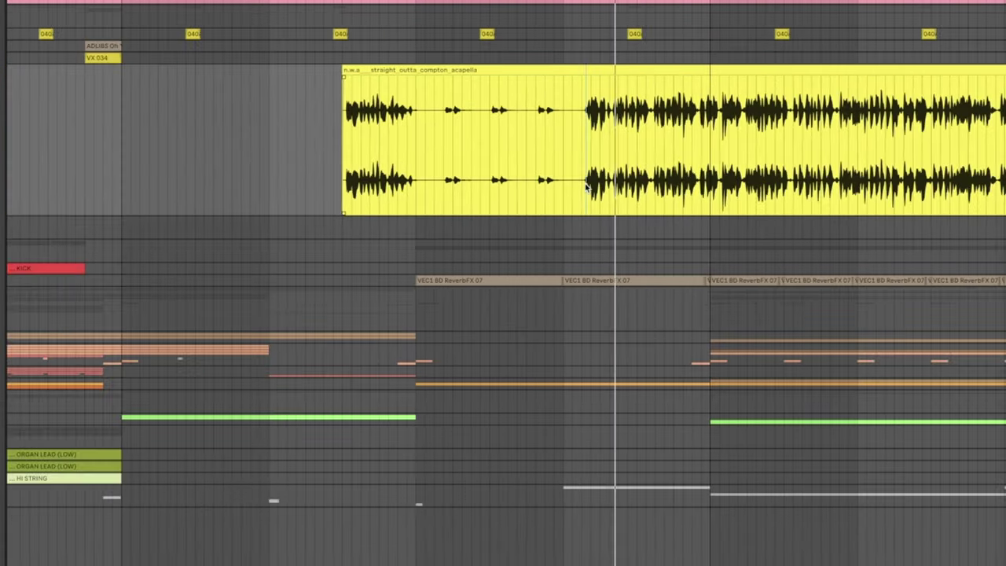
pyautogui.press('-')
pyautogui.press('-')
pyautogui.press('-')
pyautogui.press('-')
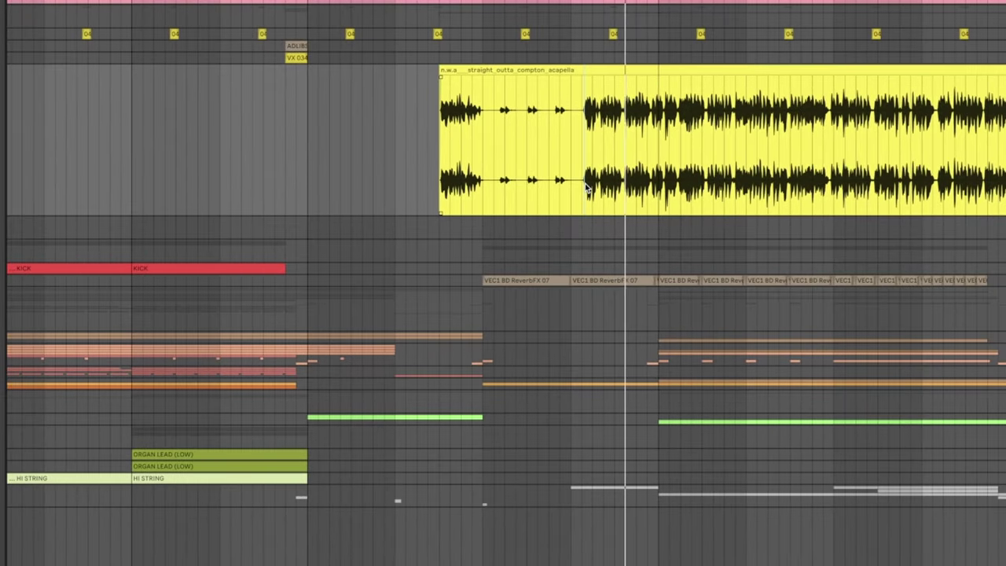
pyautogui.hscroll(2, 587, 189)
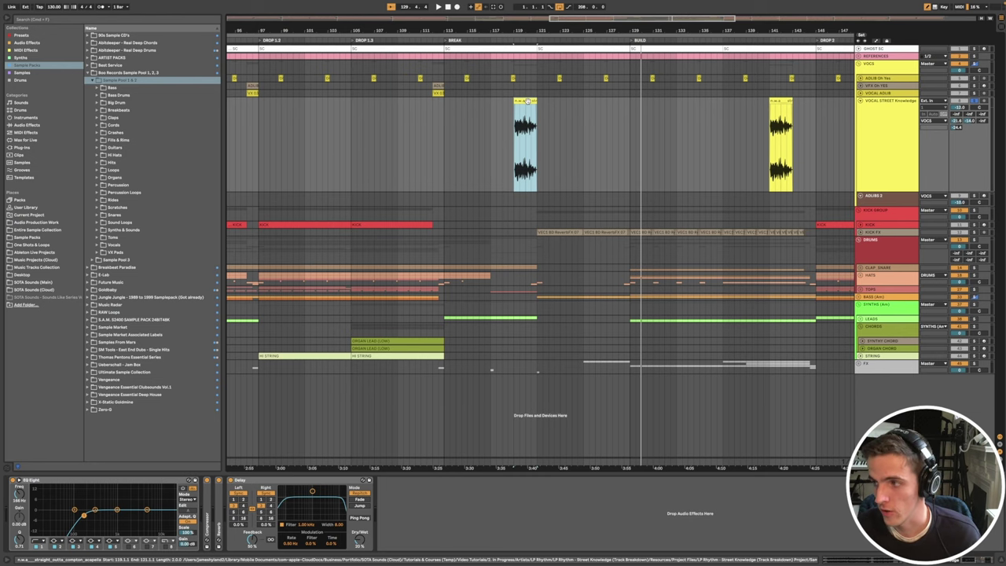
# Step: Examine the short straight_outta_compton_acapella clip at bar 119 and its placement within the break
pyautogui.press('+')
pyautogui.press('+')
pyautogui.press('+')
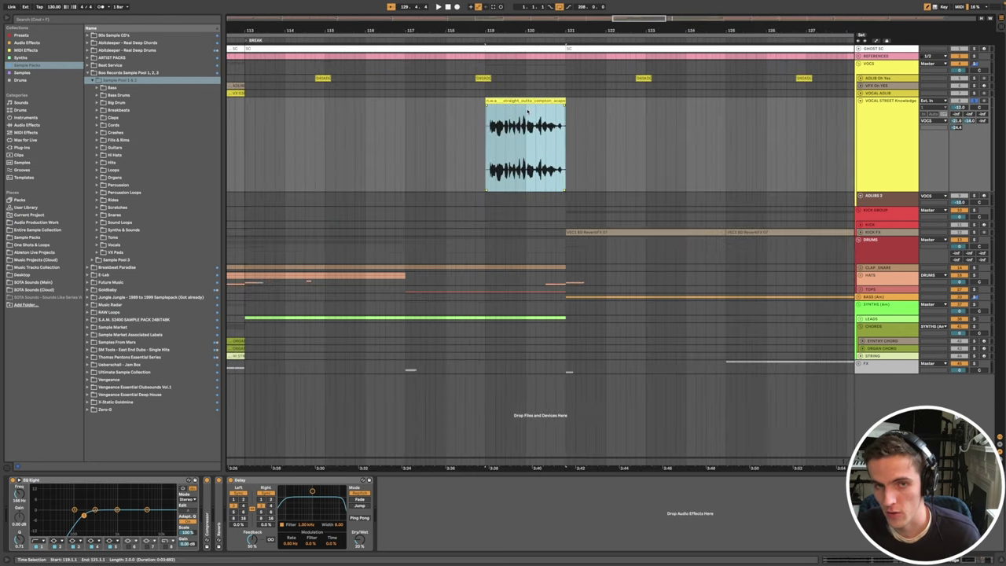
pyautogui.press('+')
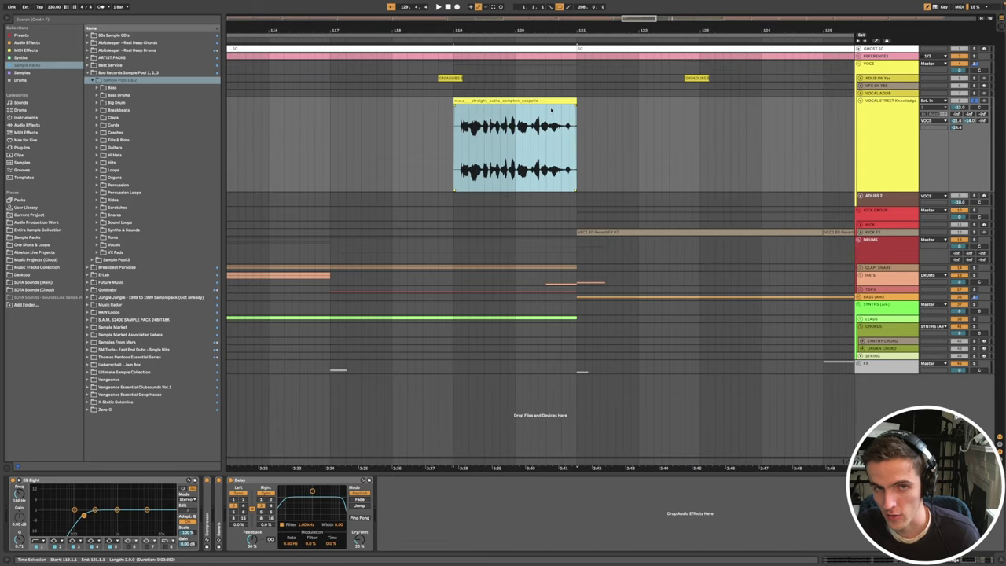
pyautogui.press('+')
pyautogui.press('-')
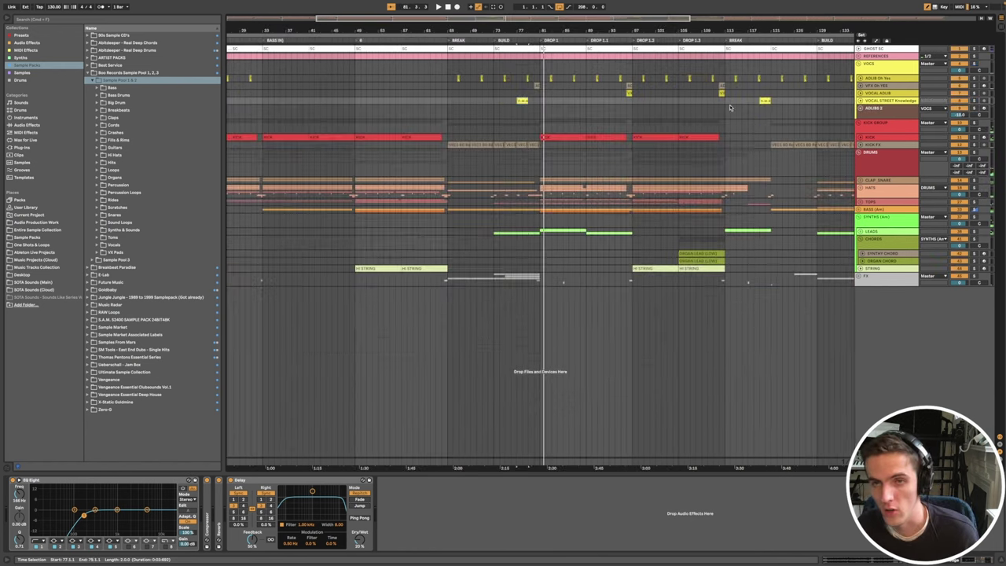
pyautogui.press('-')
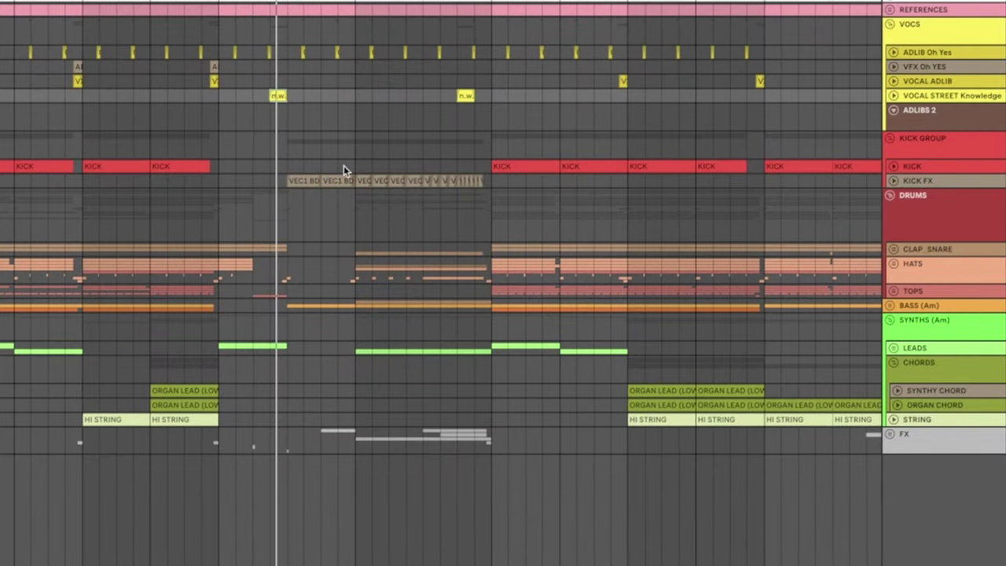
# Step: Locate the second acapella clip in the build before Drop 2 and play the arrangement from its start
pyautogui.scroll(5, 343, 165)
pyautogui.scroll(-2, 345, 156)
pyautogui.scroll(-4, 345, 159)
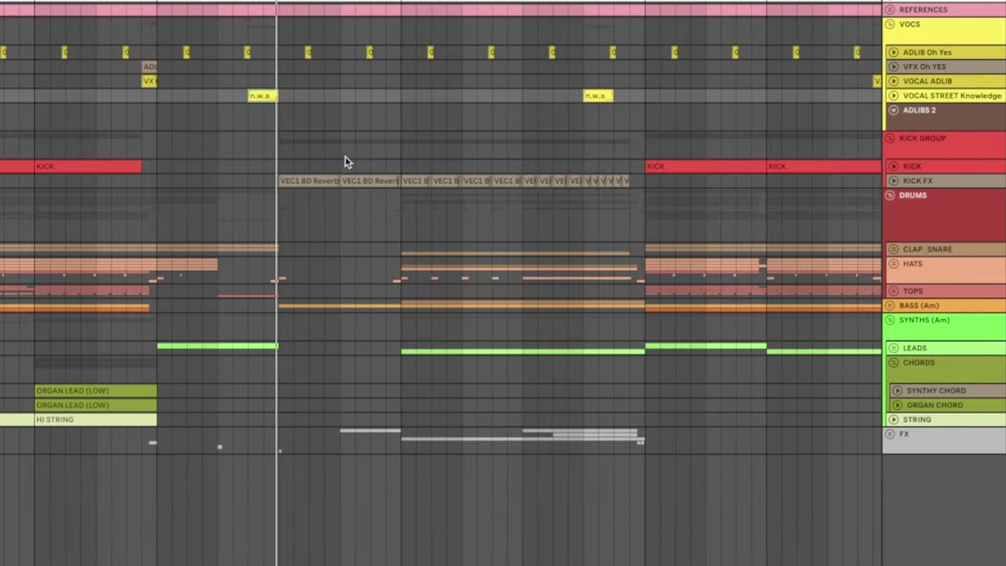
pyautogui.click(472, 120)
pyautogui.press('space')
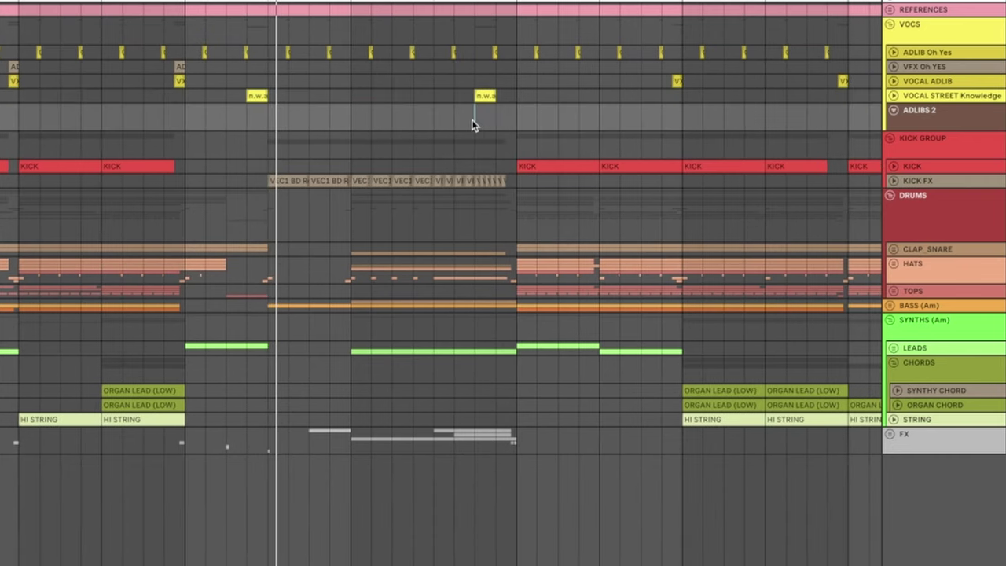
pyautogui.press('space')
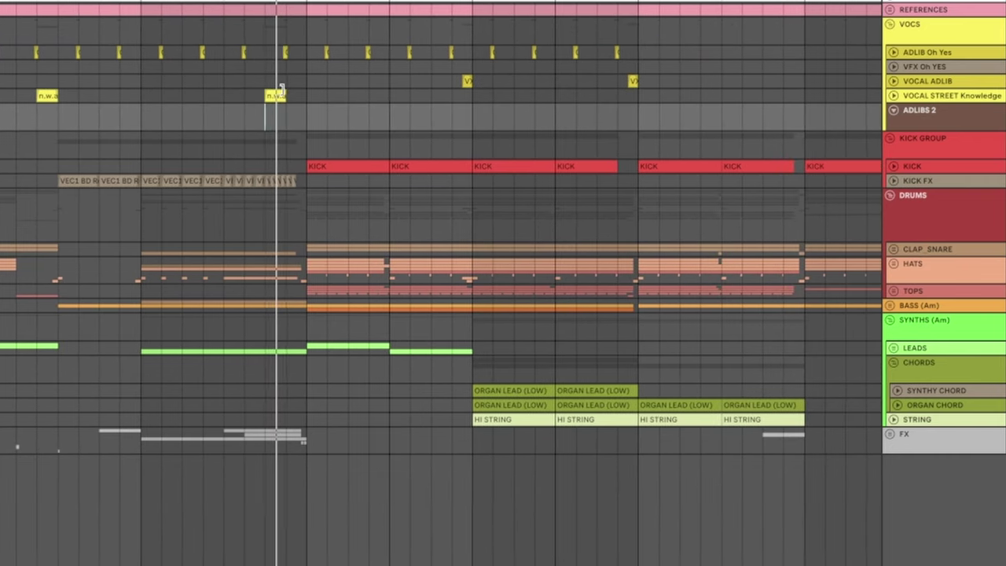
pyautogui.scroll(-3, 291, 93)
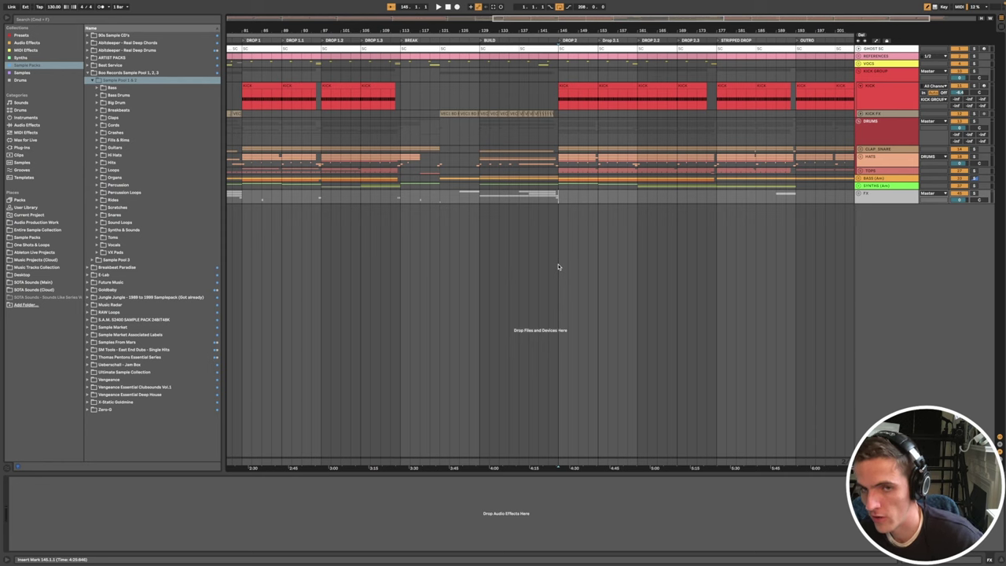
# Step: Show the KICK track's device chain and toggle its Audio Effect Rack and Drum Buss to compare the kick's sound
pyautogui.click(876, 100)
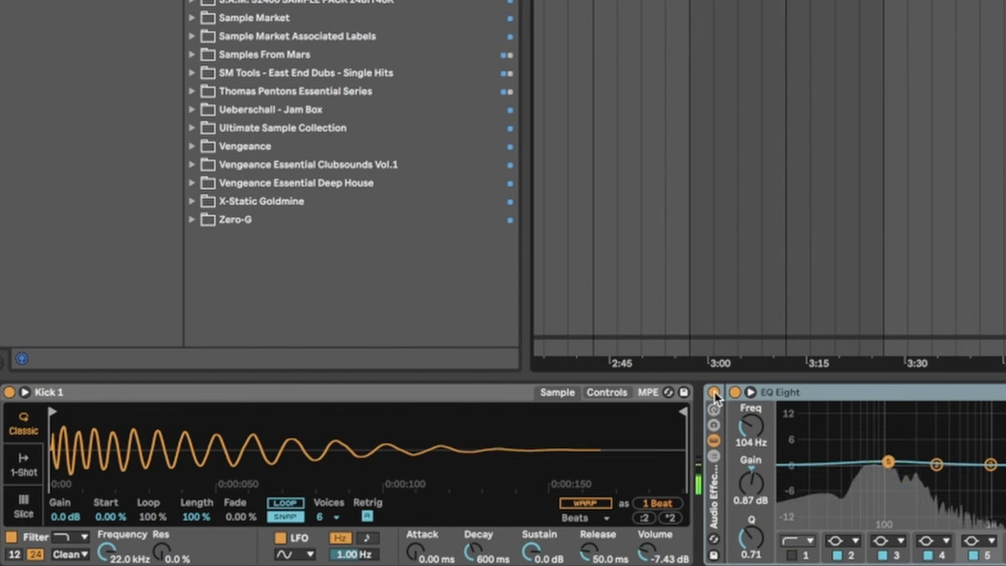
pyautogui.click(713, 393)
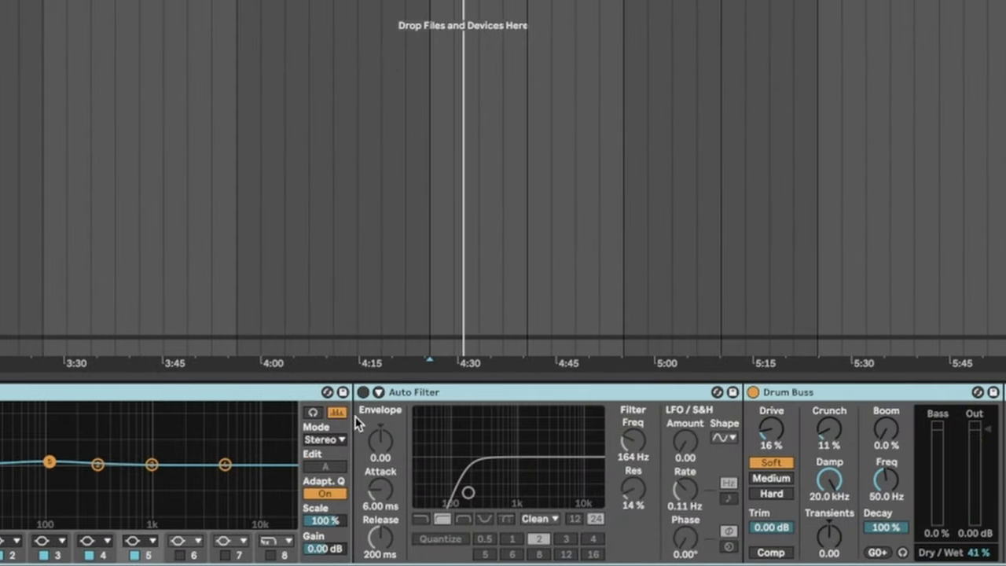
pyautogui.click(753, 393)
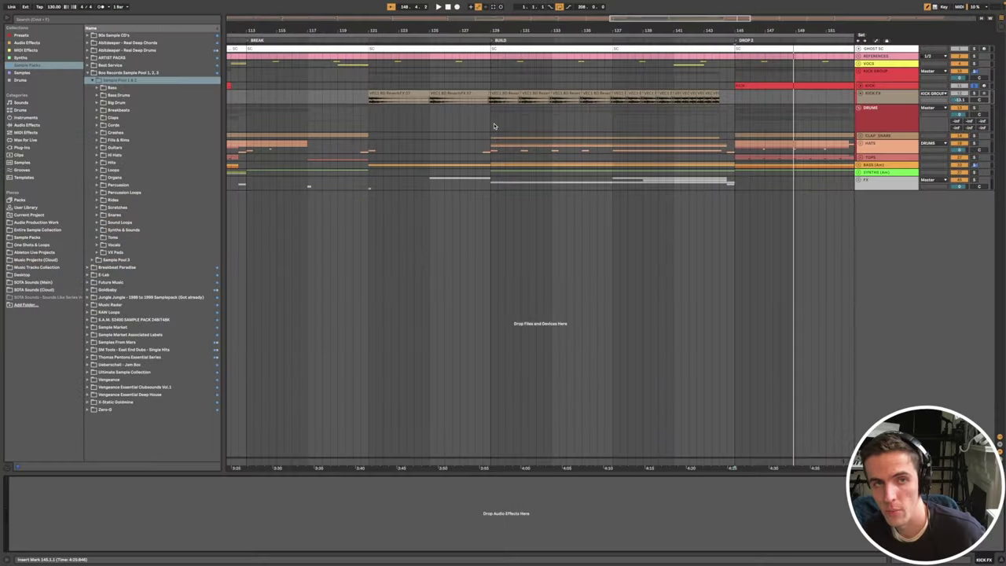
# Step: Select the first VEC1 BD ReverbFX 07 clip on KICK FX and examine the clip spacing through the build up to Drop 2
pyautogui.scroll(5, 455, 131)
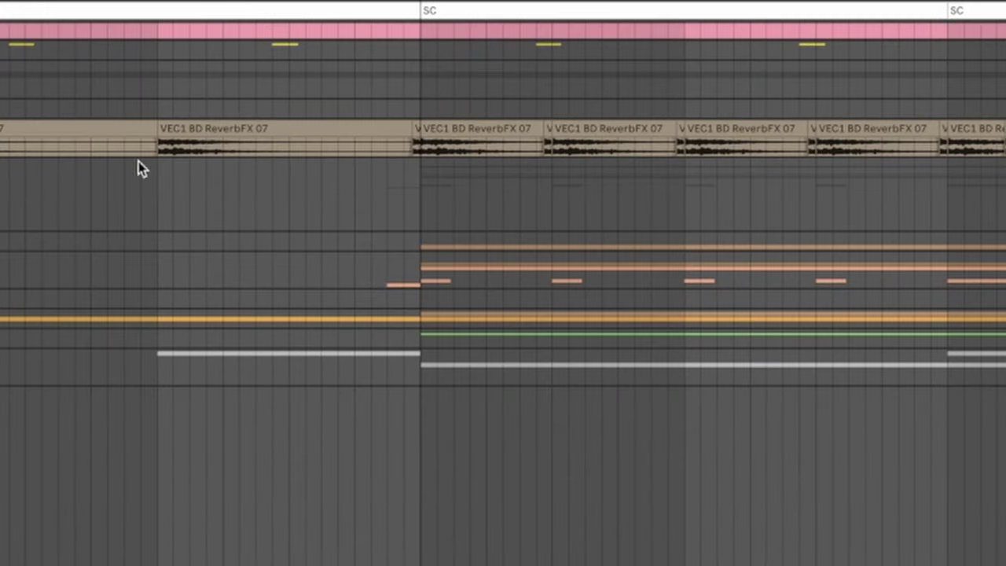
pyautogui.click(363, 93)
pyautogui.scroll(-3, 157, 165)
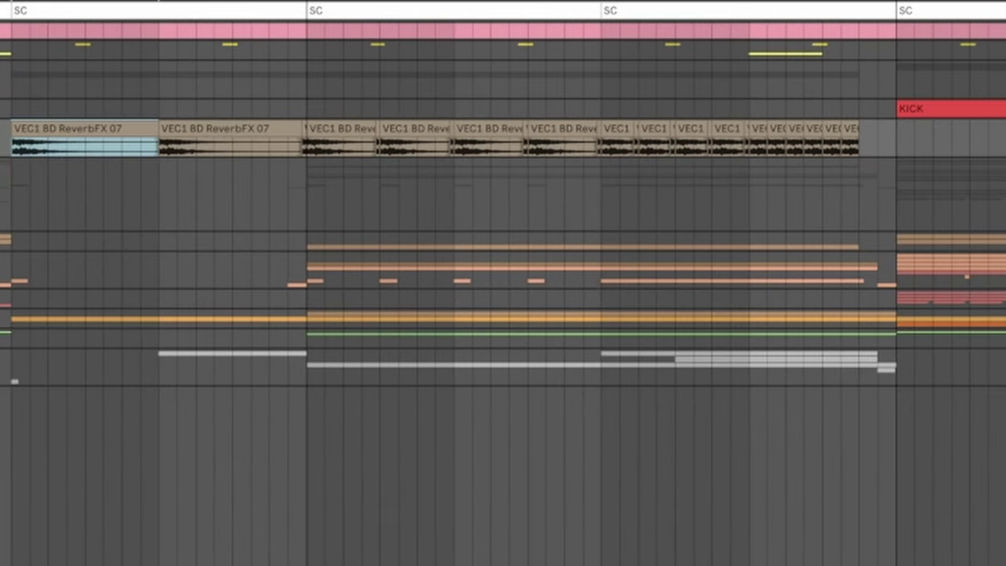
pyautogui.click(999, 109)
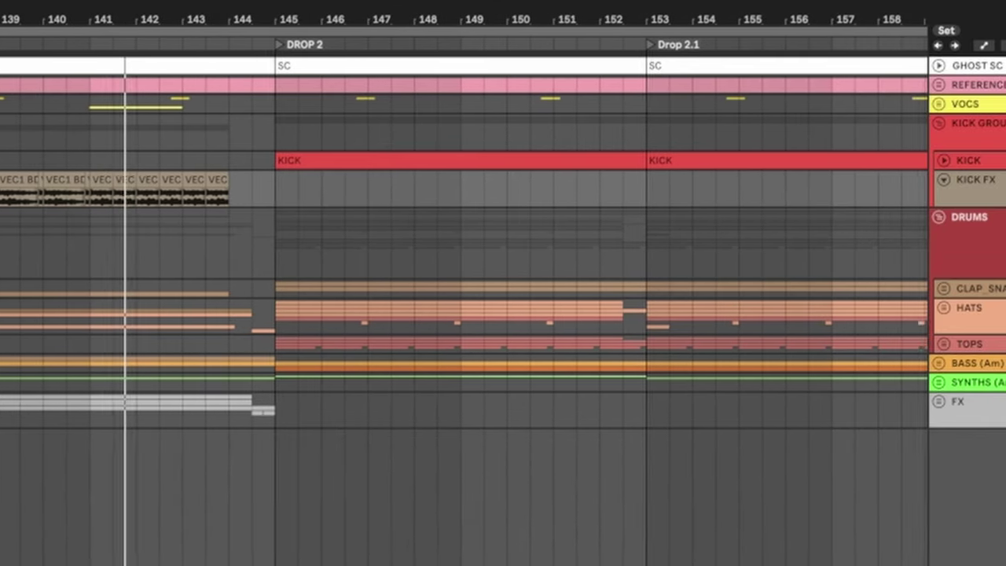
pyautogui.scroll(-5, 625, 102)
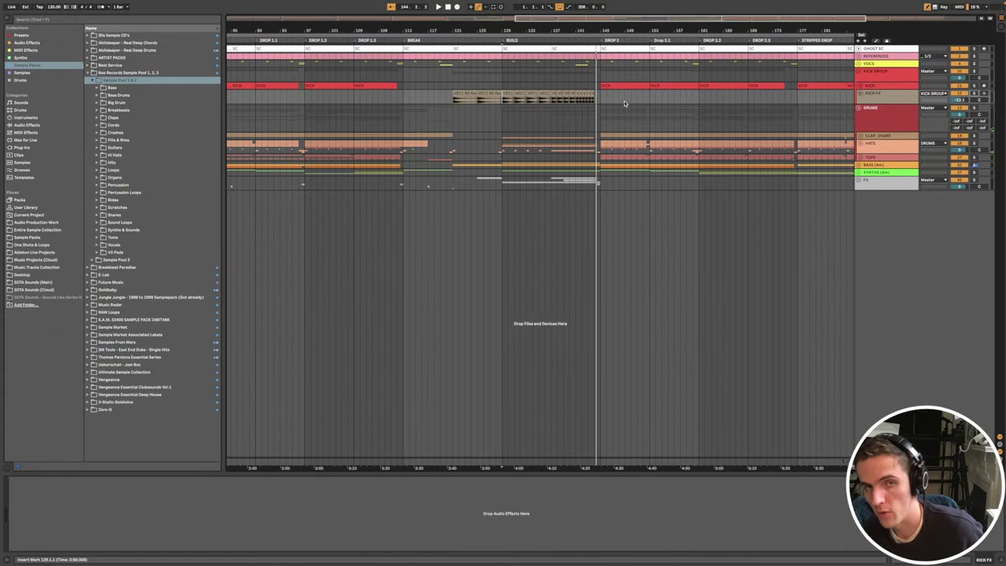
pyautogui.scroll(4, 542, 120)
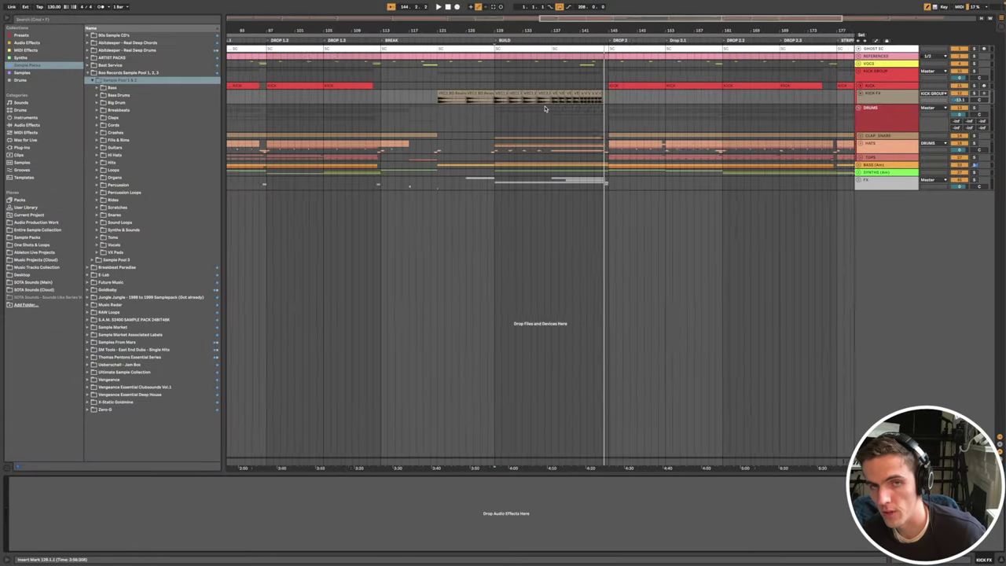
# Step: Try a Reverb between EQ Eight and Auto Filter in the KICK track's device chain, with the Auto Filter enabled
pyautogui.click(896, 85)
pyautogui.click(886, 93)
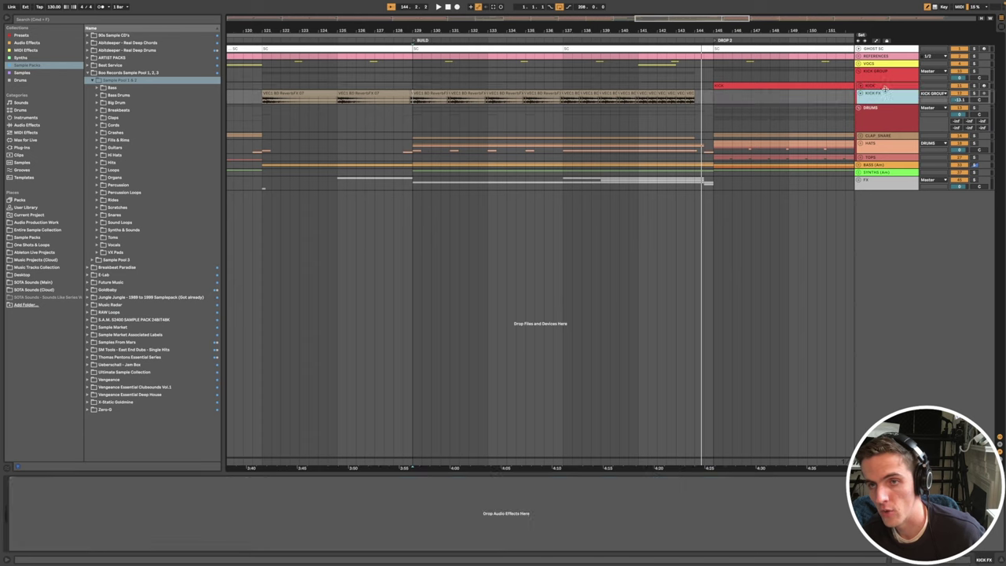
pyautogui.click(887, 87)
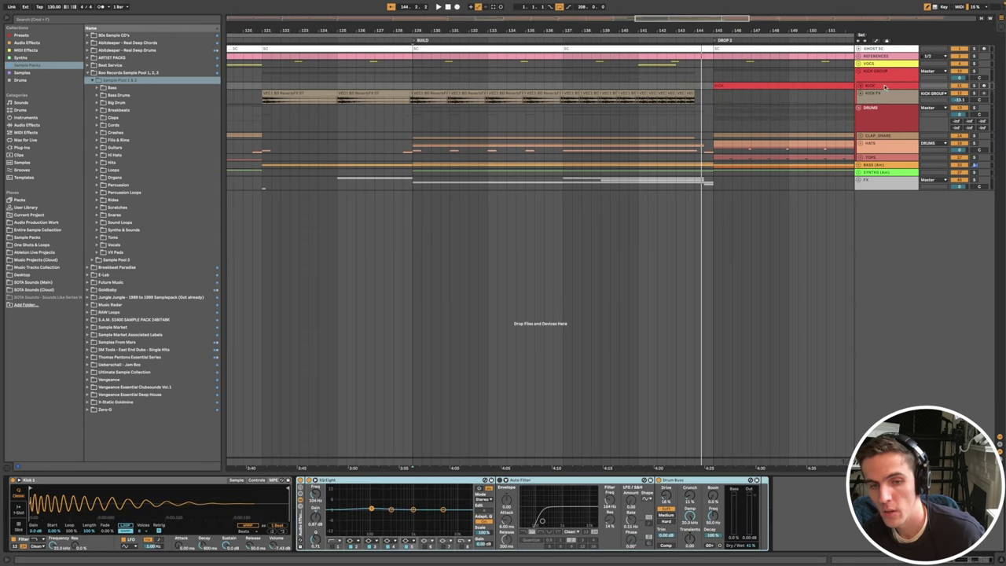
pyautogui.click(25, 125)
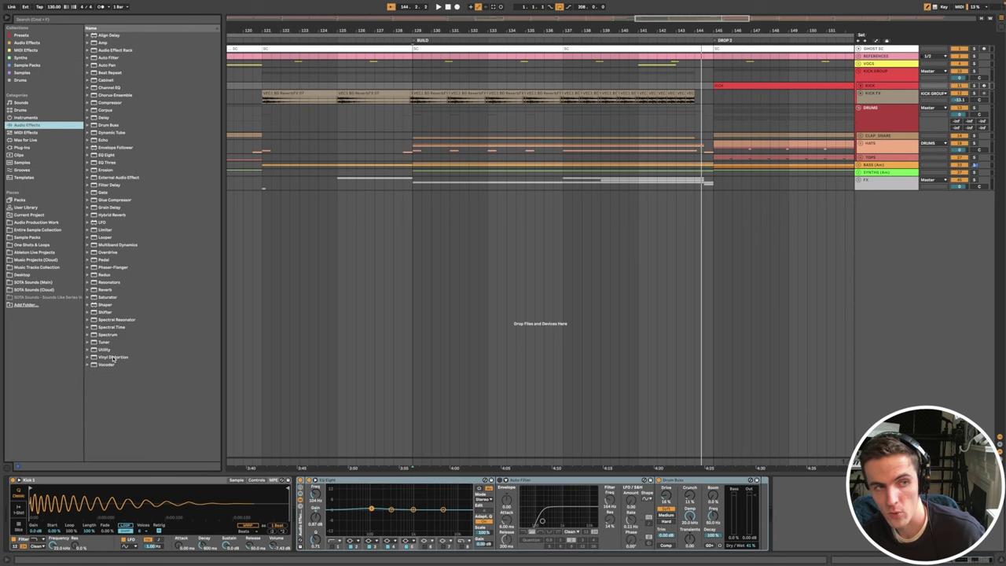
pyautogui.moveTo(104, 290); pyautogui.dragTo(508, 516)
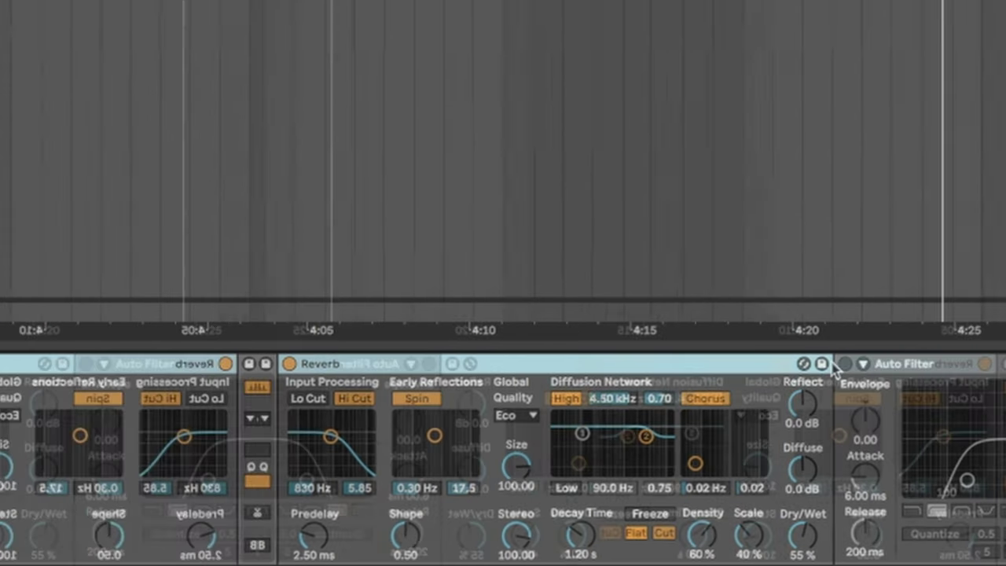
pyautogui.click(835, 364)
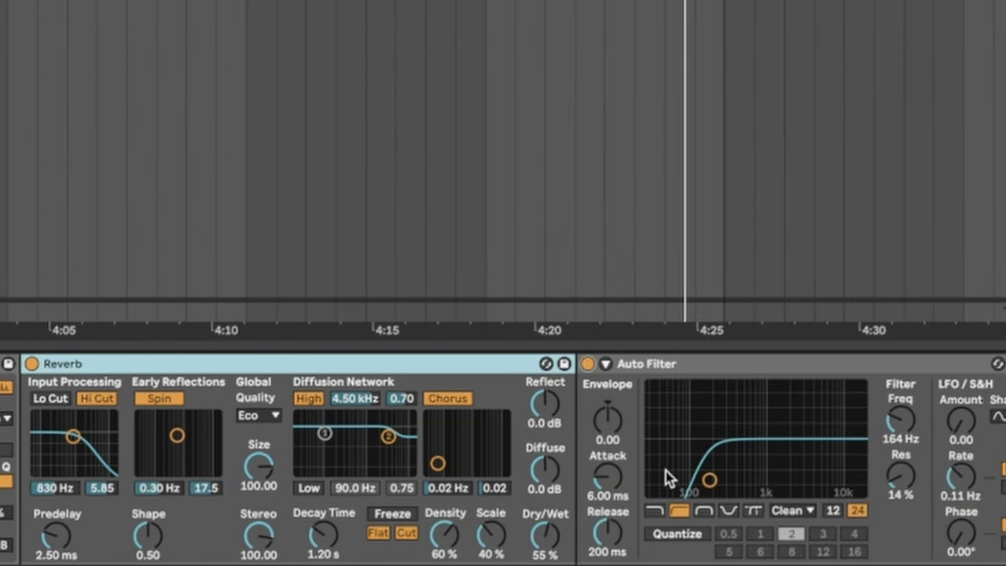
pyautogui.click(700, 371)
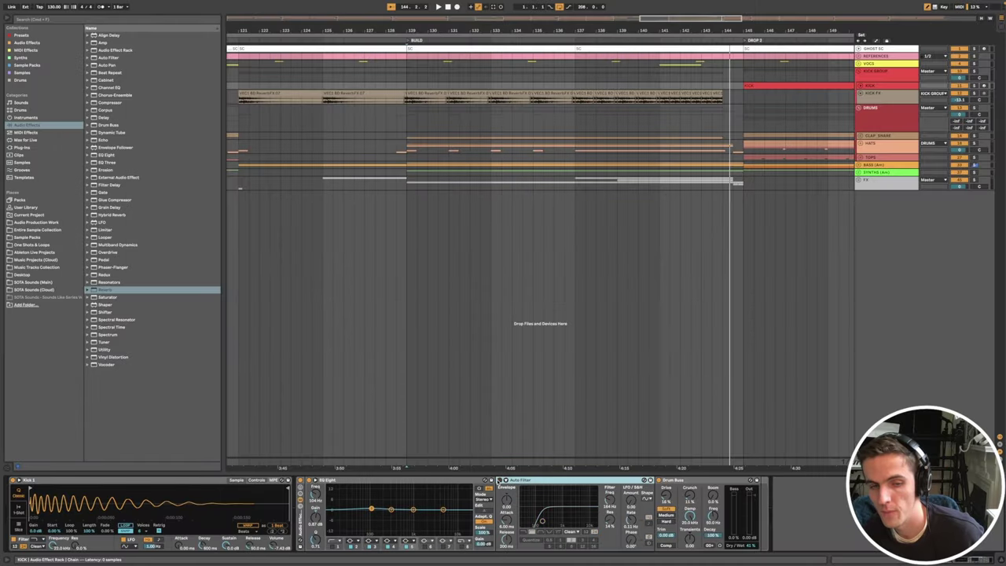
# Step: Enlarge the KICK FX track to show the waveforms of its reverb kick clips in more detail
pyautogui.click(875, 97)
pyautogui.moveTo(873, 104); pyautogui.dragTo(872, 131)
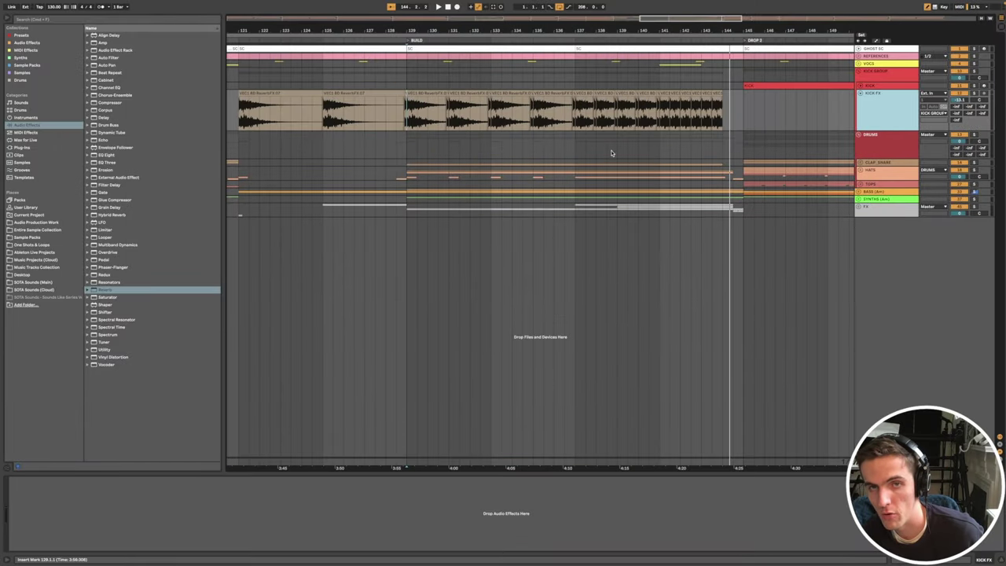
pyautogui.scroll(10, 635, 141)
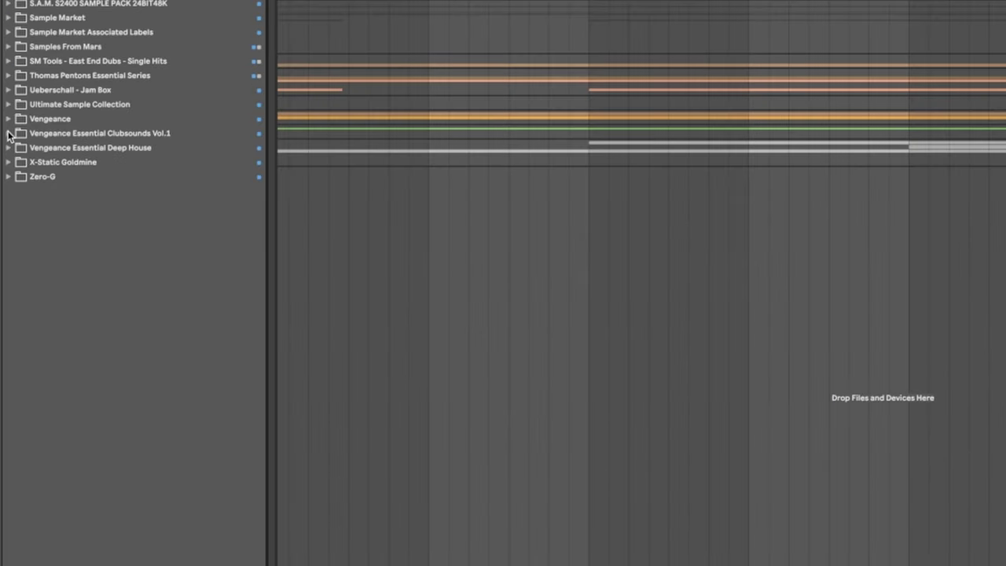
# Step: Open the VEC1 Reverb and FX Kicks folder under VEC1 Bassdrums in Vengeance Essential Clubsounds Vol.1
pyautogui.click(8, 133)
pyautogui.click(18, 162)
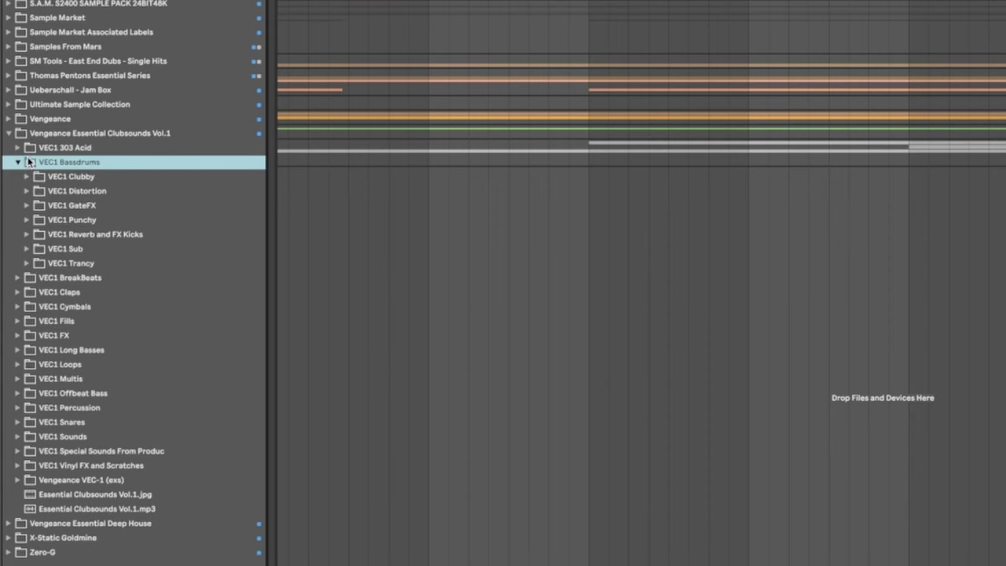
pyautogui.click(28, 235)
# Step: Preview several reverb kick samples, including VEC1 BD ReverbFX 01, 06 and 14
pyautogui.click(61, 244)
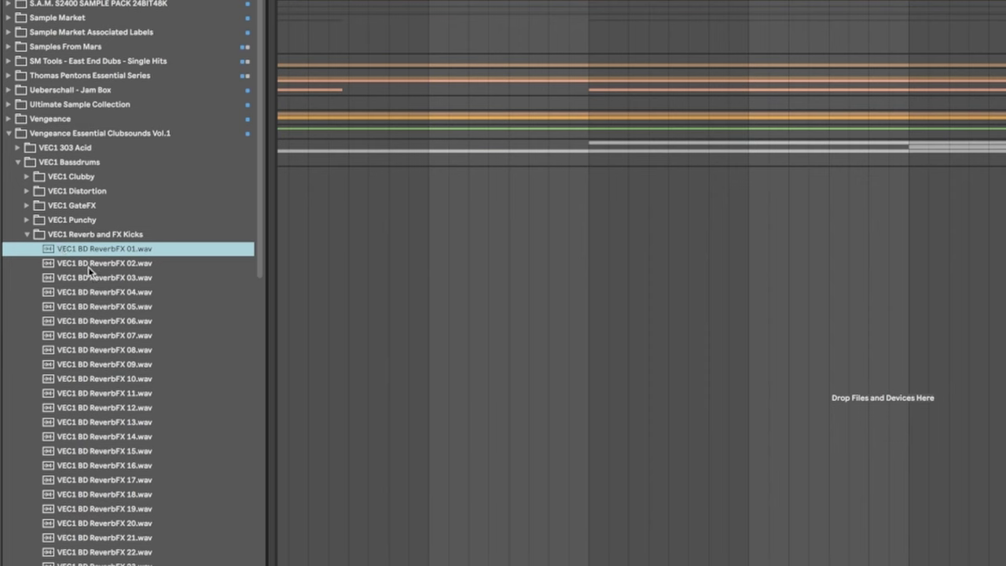
pyautogui.click(130, 321)
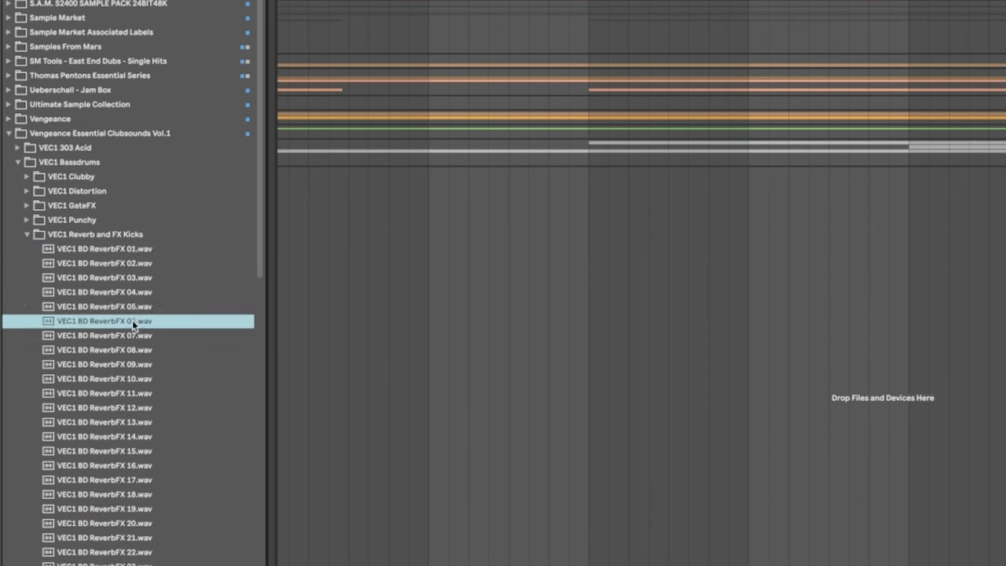
pyautogui.click(167, 453)
pyautogui.click(165, 511)
pyautogui.click(165, 438)
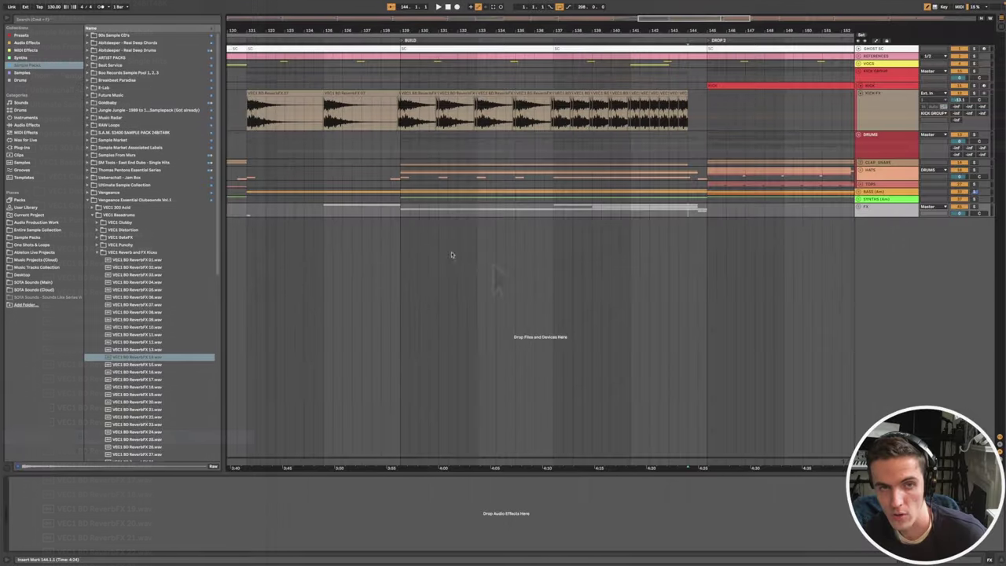
# Step: Select the VEC1 BD ReverbFX 07 clip at bar 129 and examine how the KICK FX clips are placed through the build
pyautogui.click(422, 92)
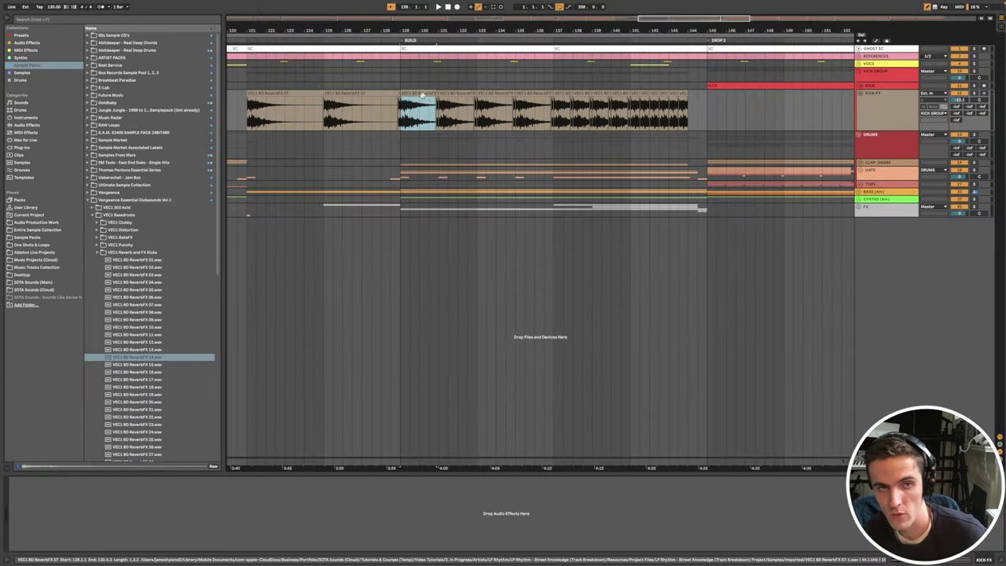
pyautogui.scroll(4, 424, 110)
pyautogui.scroll(-5, 424, 111)
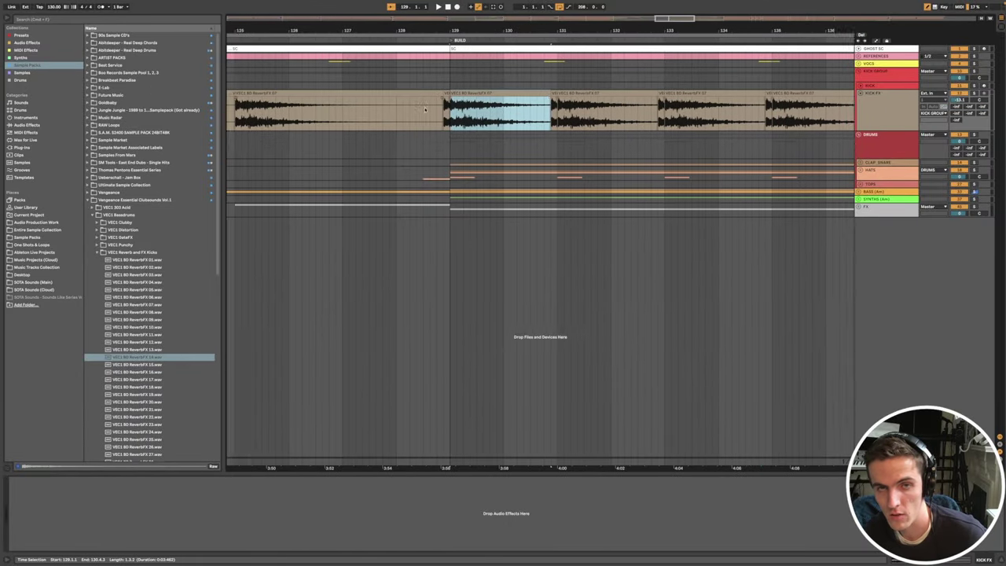
pyautogui.scroll(-4, 425, 107)
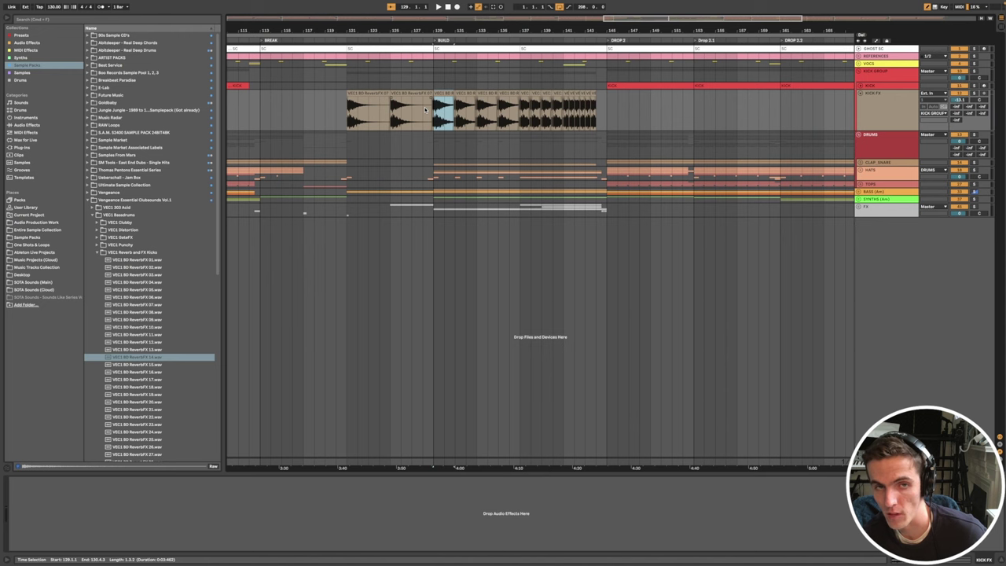
pyautogui.click(885, 103)
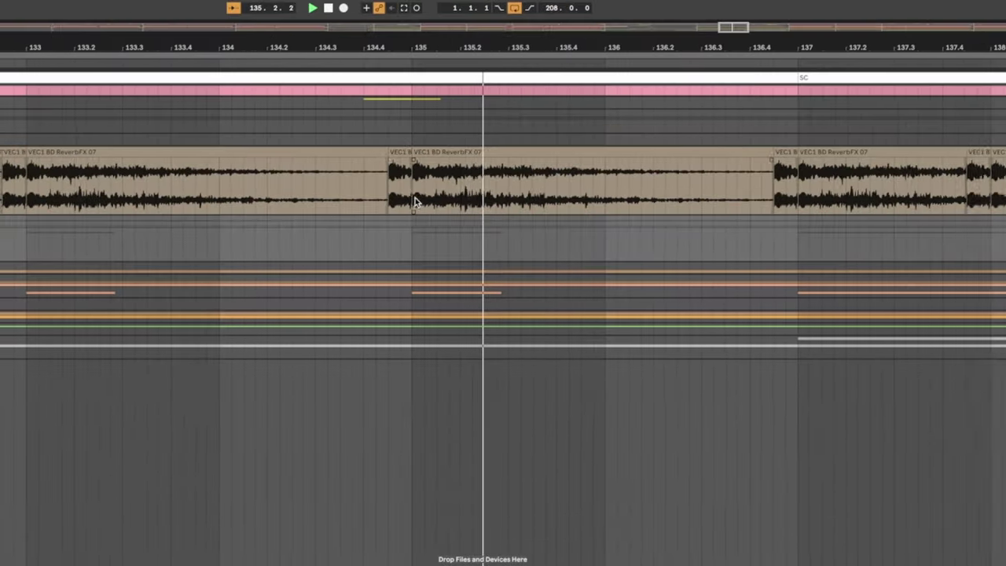
# Step: Examine the reverb kick spacing through bars 133 to 139 of the build and expand the HATS group
pyautogui.scroll(-6, 415, 197)
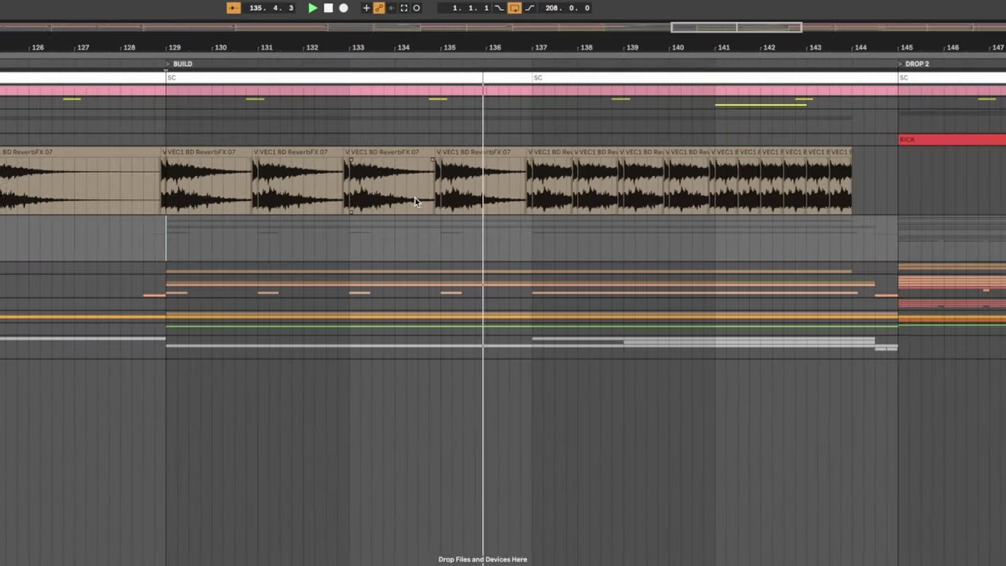
pyautogui.scroll(4, 592, 210)
pyautogui.scroll(2, 592, 208)
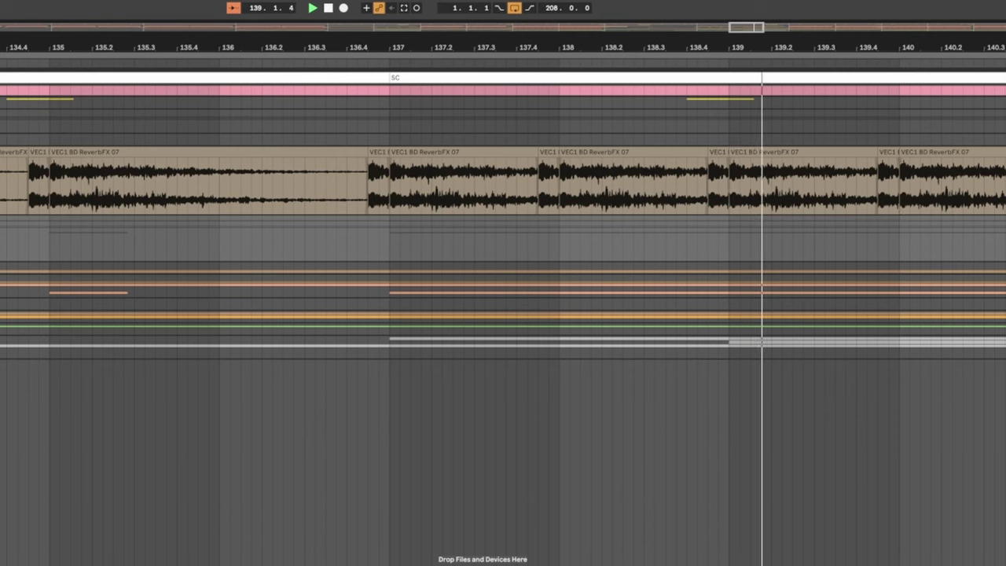
pyautogui.click(1005, 280)
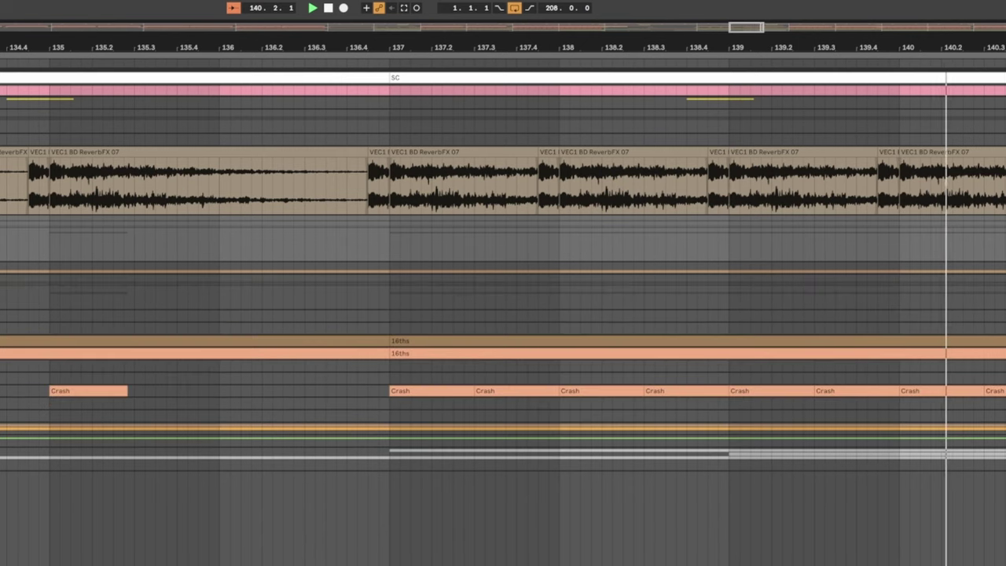
# Step: Unfold the CRASH track, reduce its height and compare its clips with the reverb kicks through the build
pyautogui.click(1005, 391)
pyautogui.hscroll(1, 914, 393)
pyautogui.hscroll(5, 914, 393)
pyautogui.scroll(-5, 914, 393)
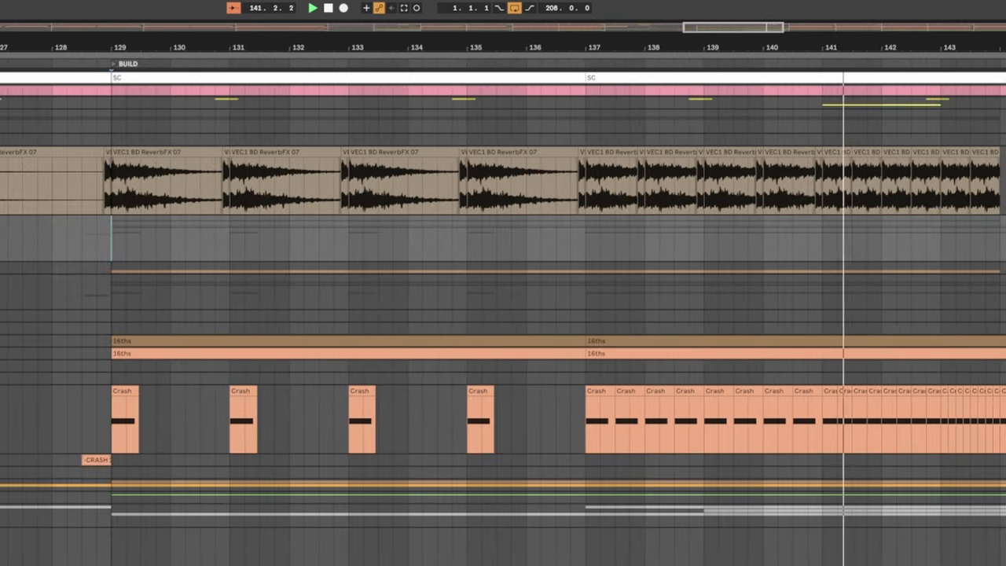
pyautogui.moveTo(1005, 454); pyautogui.dragTo(1005, 420)
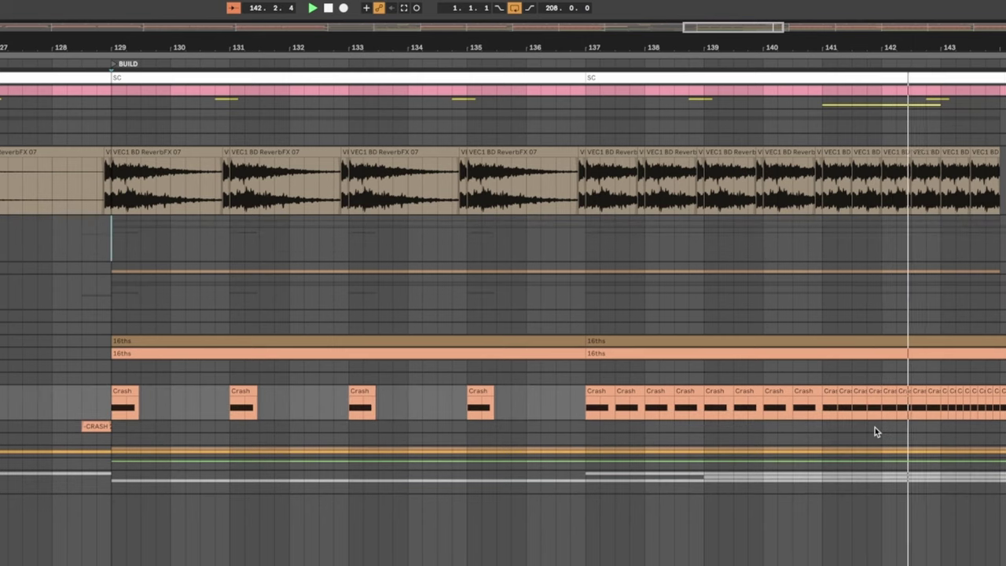
pyautogui.hscroll(5, 912, 428)
pyautogui.scroll(5, 780, 441)
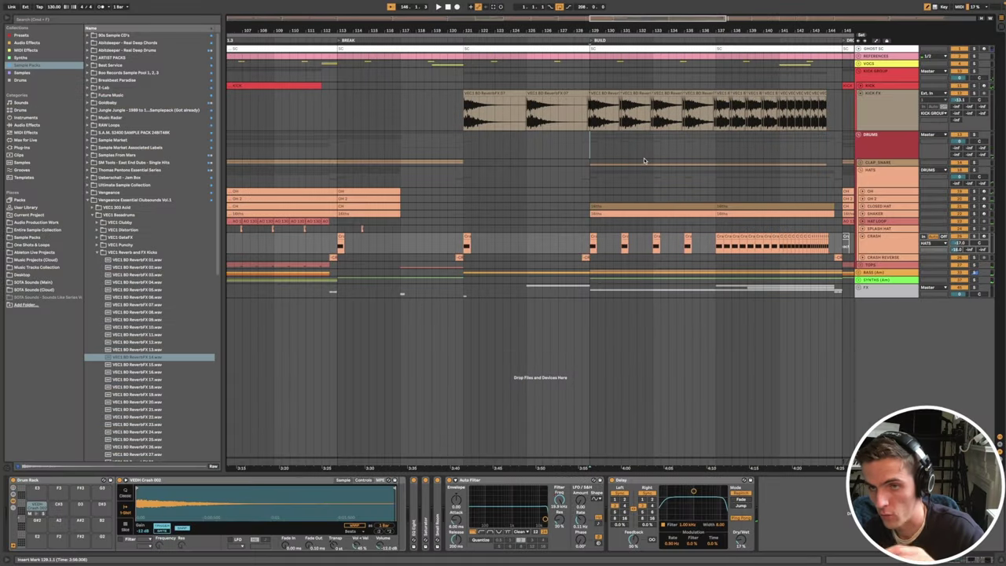
# Step: Fold the KICK FX track, unfold the CLAP track and audition the SMT_EED Clap pad in its Drum Rack
pyautogui.click(862, 94)
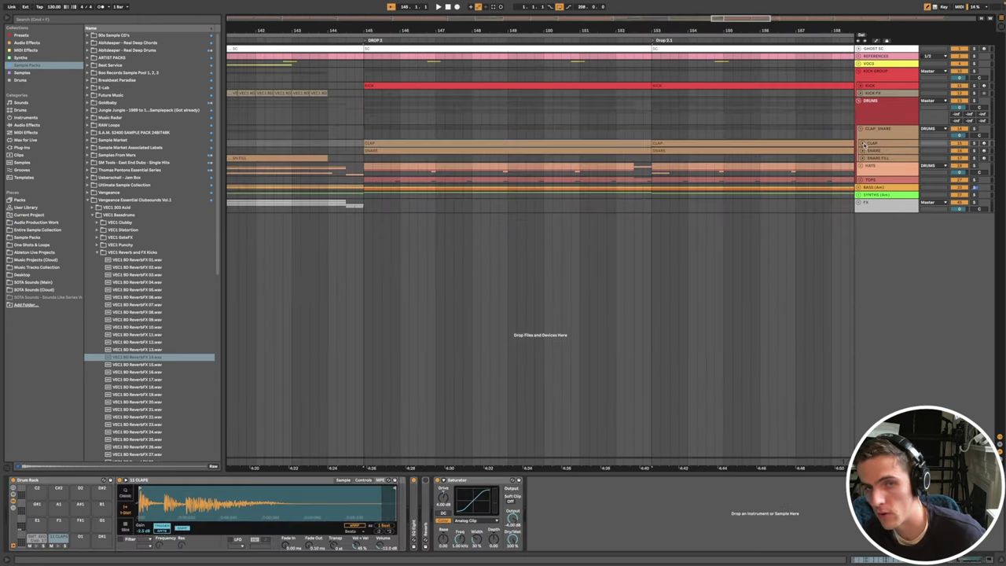
pyautogui.click(864, 145)
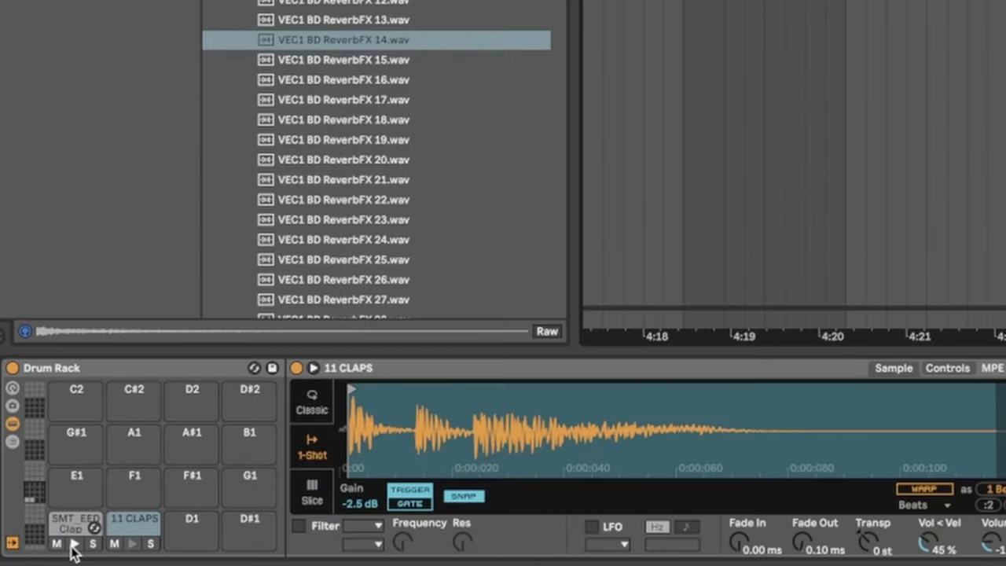
pyautogui.click(73, 545)
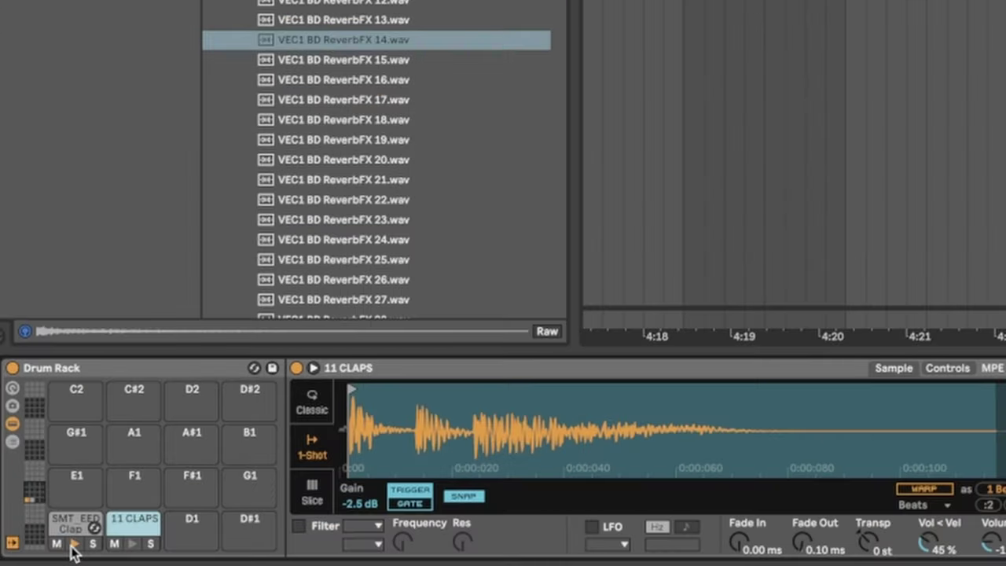
pyautogui.click(69, 532)
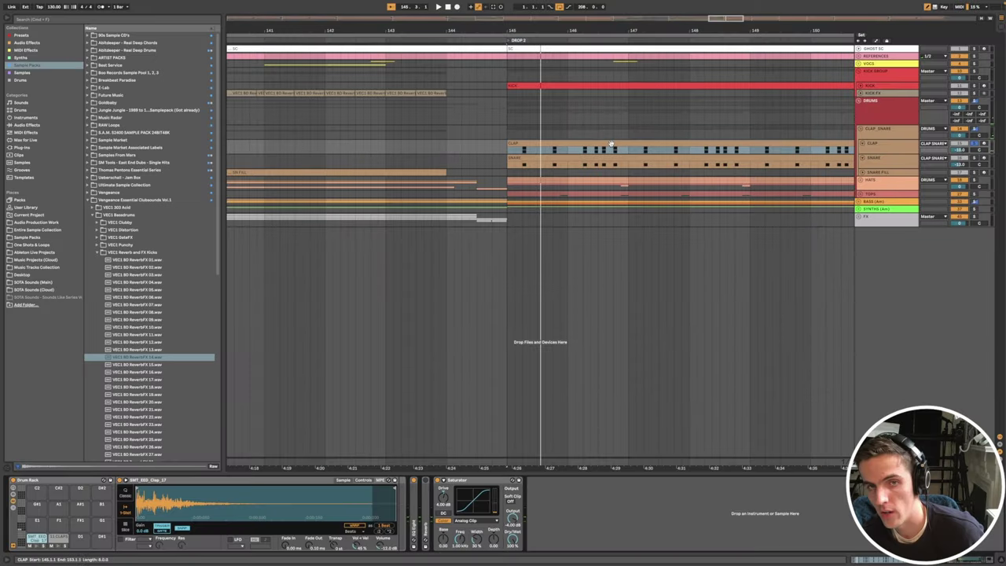
# Step: Open the CLAP clip at Drop 2 and examine the layered clap notes between beats 4.2 and 4.4
pyautogui.doubleClick(587, 144)
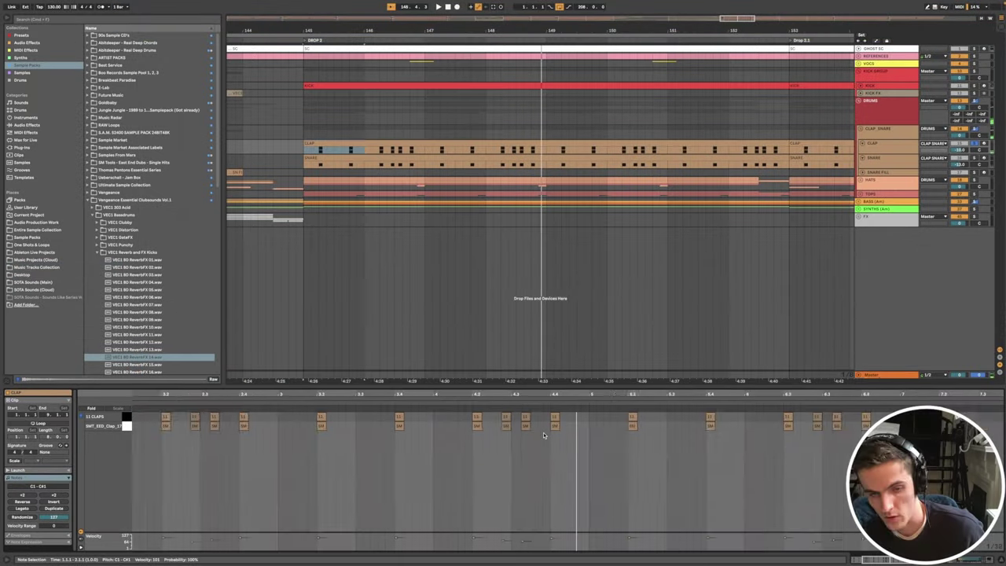
pyautogui.press('space')
pyautogui.moveTo(550, 414); pyautogui.dragTo(562, 449)
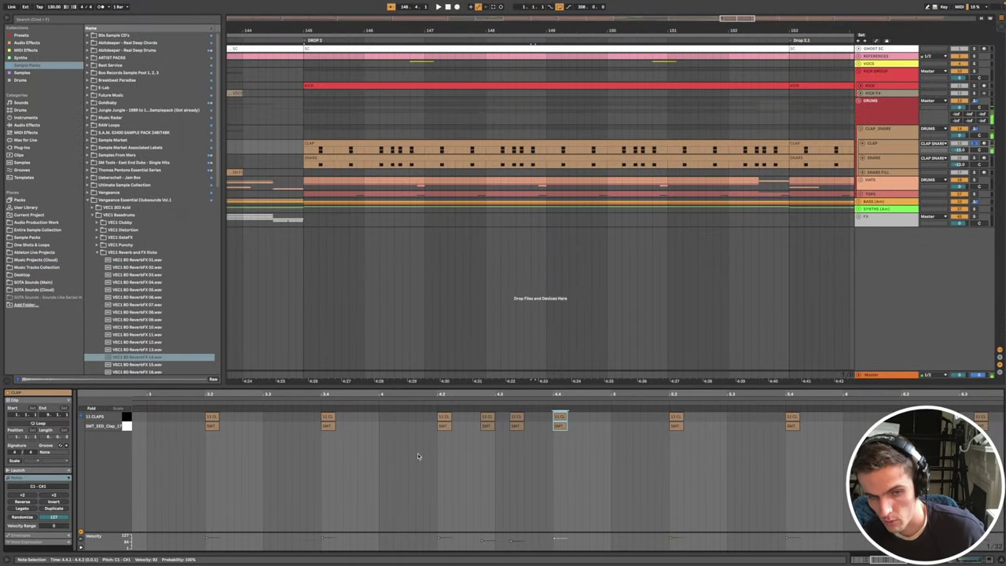
pyautogui.moveTo(434, 414); pyautogui.dragTo(446, 446)
pyautogui.moveTo(549, 413); pyautogui.dragTo(562, 441)
pyautogui.scroll(3, 515, 441)
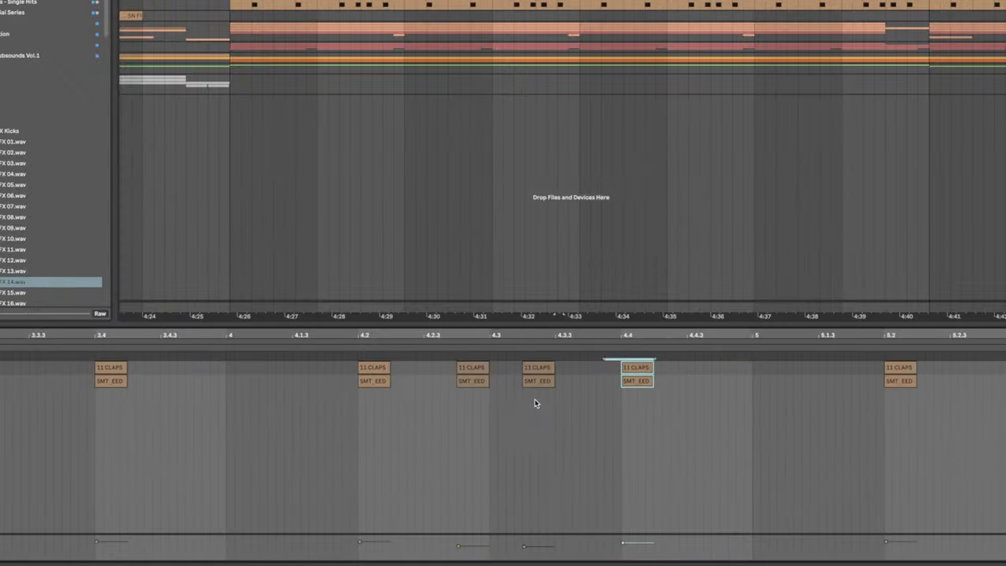
pyautogui.hscroll(-2, 515, 440)
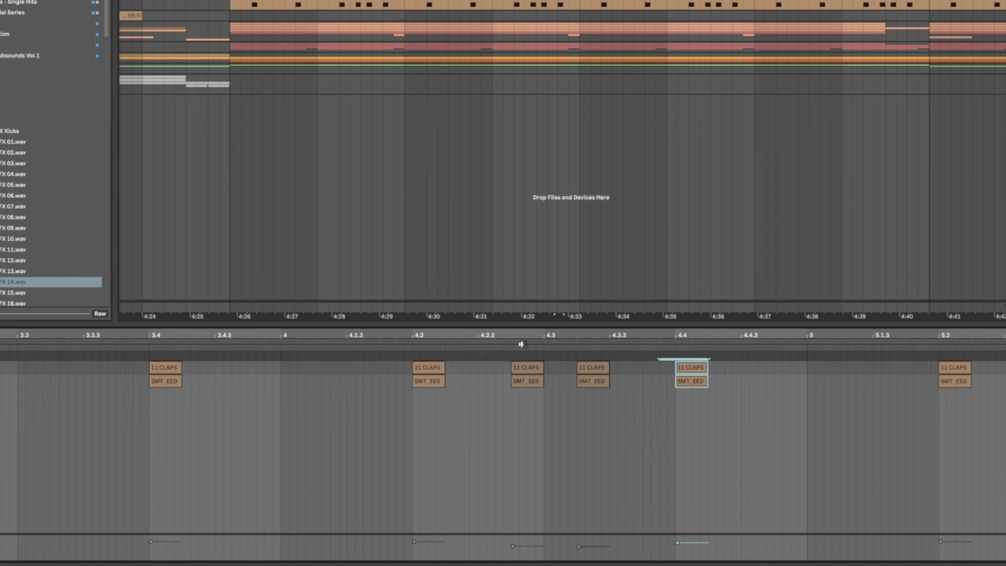
# Step: Select the layered clap notes just before beat 4.3 and play the pattern to hear the off-beat hits
pyautogui.click(519, 369)
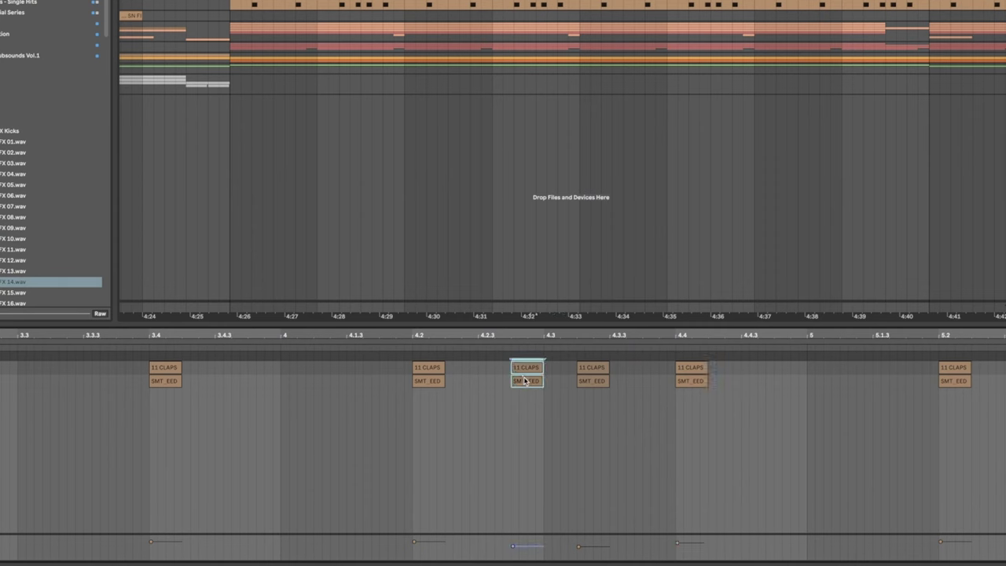
pyautogui.press('Right')
pyautogui.moveTo(525, 382)
pyautogui.mouseDown()
pyautogui.moveTo(469, 384)
pyautogui.moveTo(526, 386)
pyautogui.mouseUp()
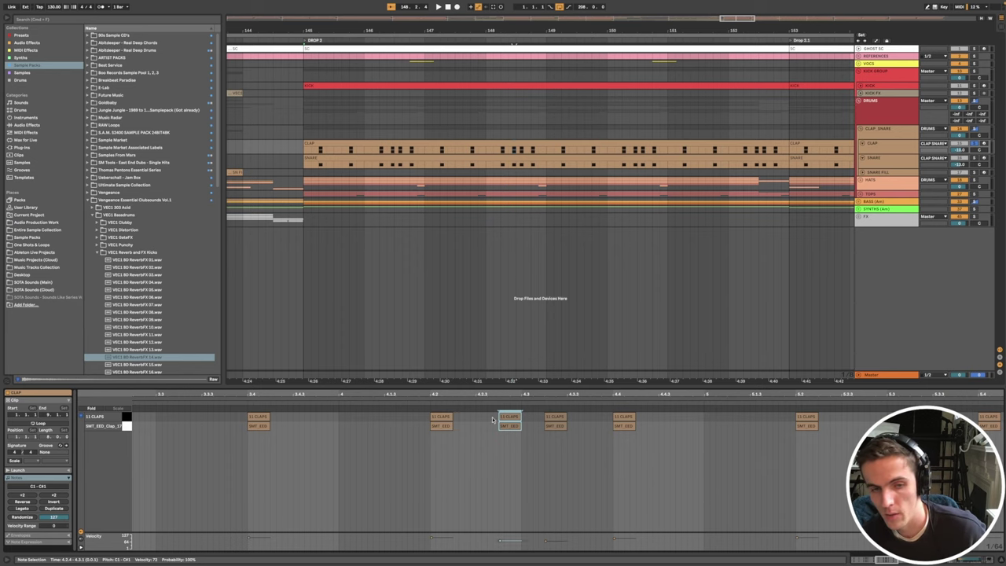
pyautogui.press('space')
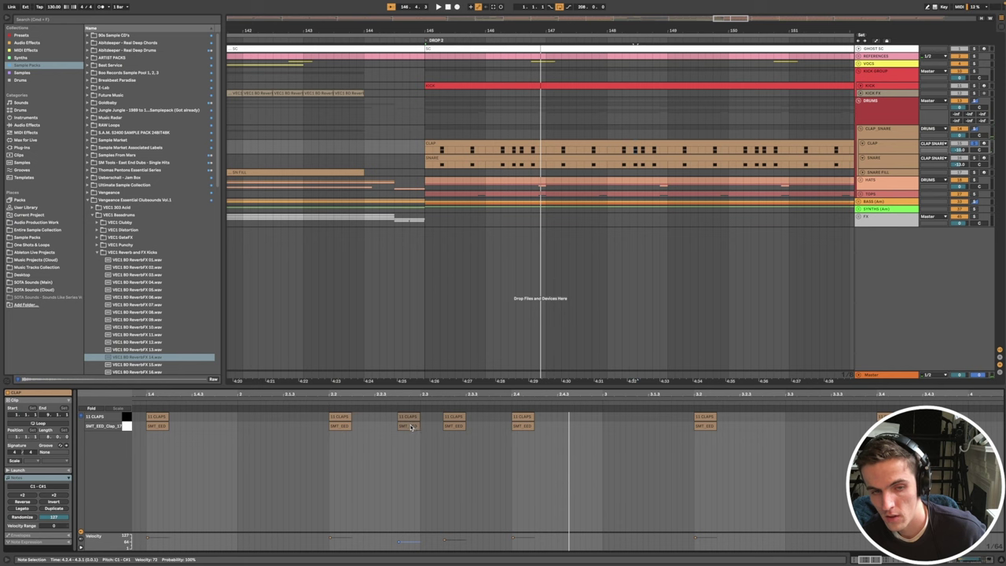
pyautogui.click(464, 442)
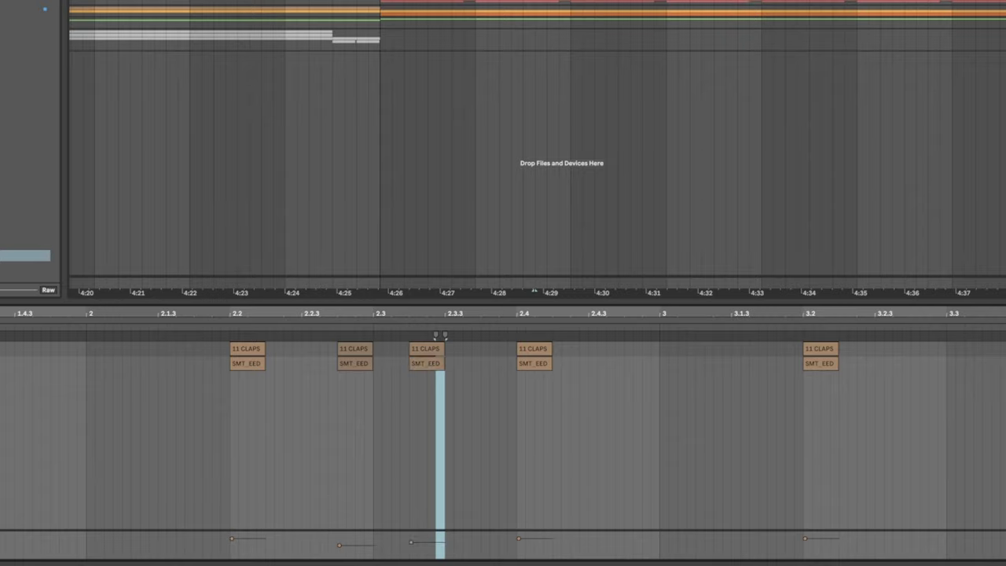
pyautogui.press('space')
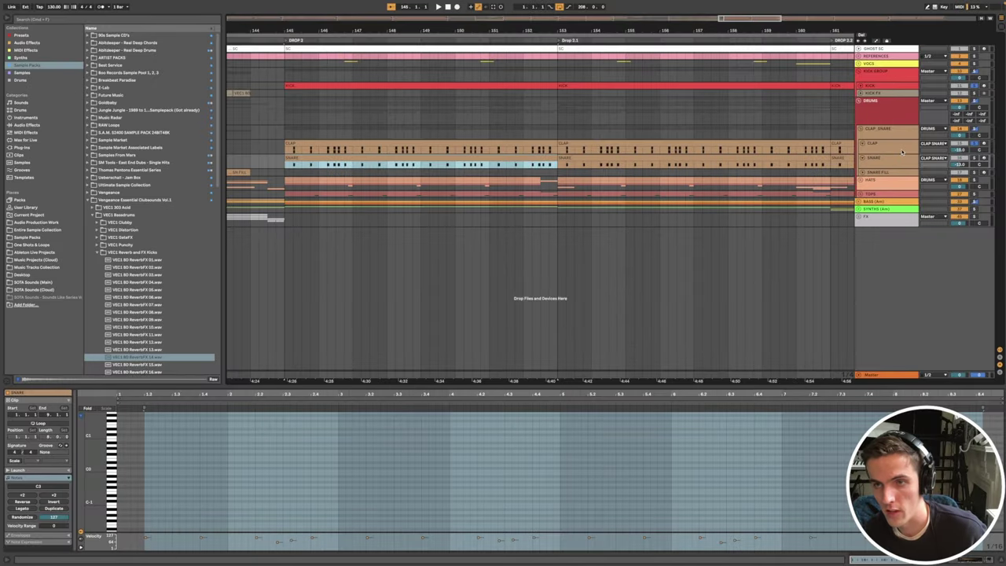
# Step: Solo the SNARE track alongside the kick and clap, and examine its clip while Drop 2 plays
pyautogui.click(904, 157)
pyautogui.click(975, 159)
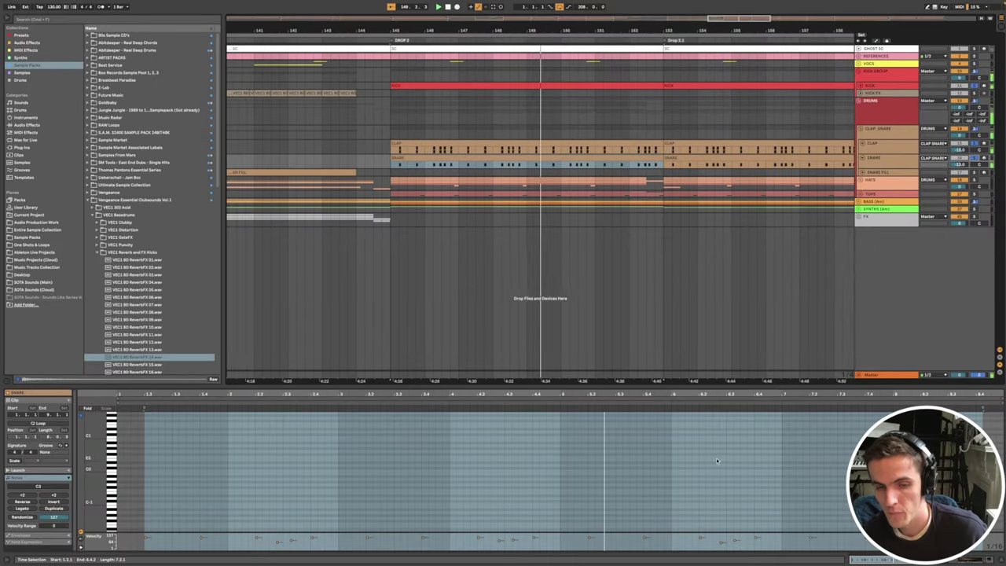
pyautogui.click(719, 474)
pyautogui.scroll(10, 718, 475)
pyautogui.scroll(-6, 719, 474)
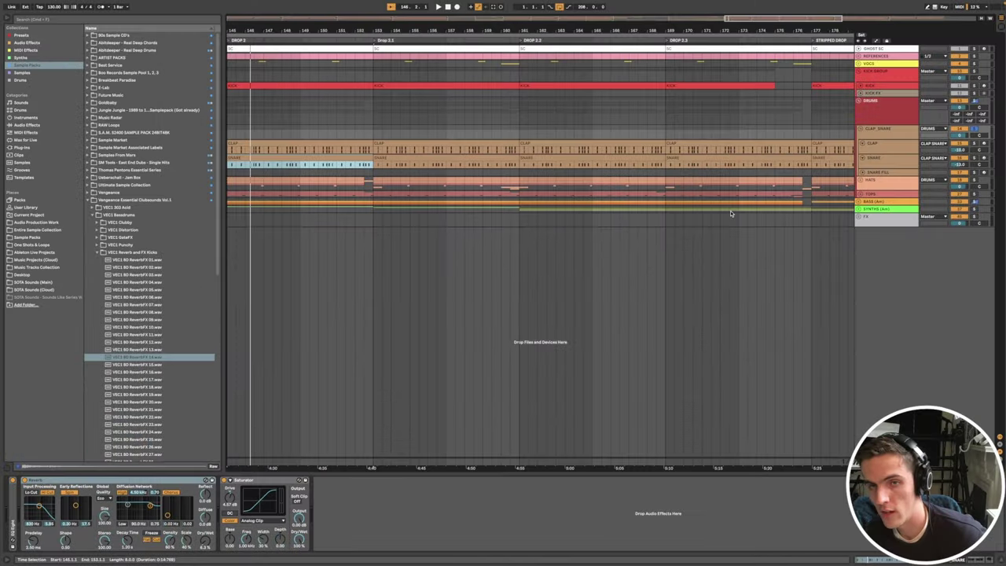
# Step: Unfold the SNARE FILL track and open its SN FILL clip in the build to show its repeated C3 notes
pyautogui.hscroll(3, 733, 212)
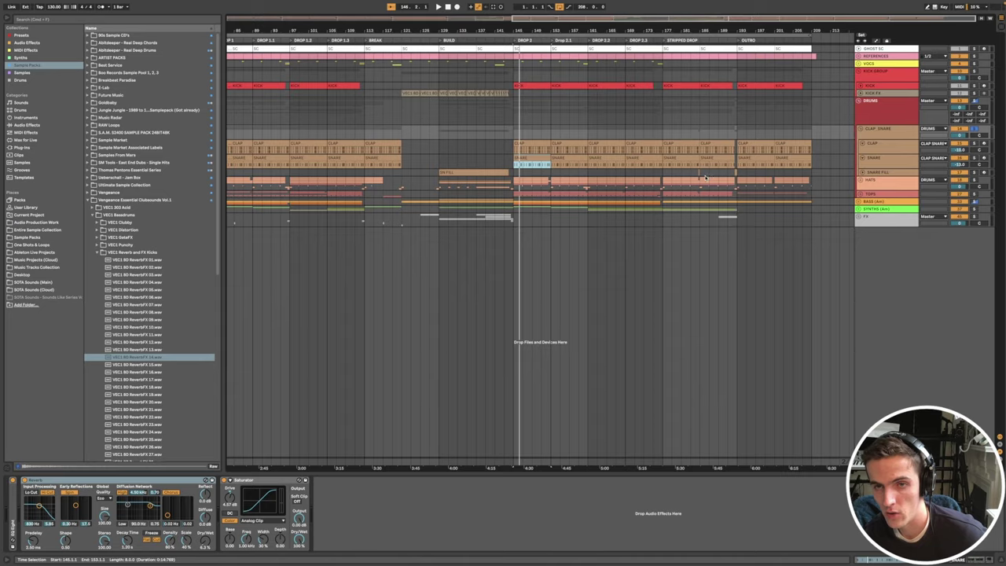
pyautogui.scroll(10, 706, 178)
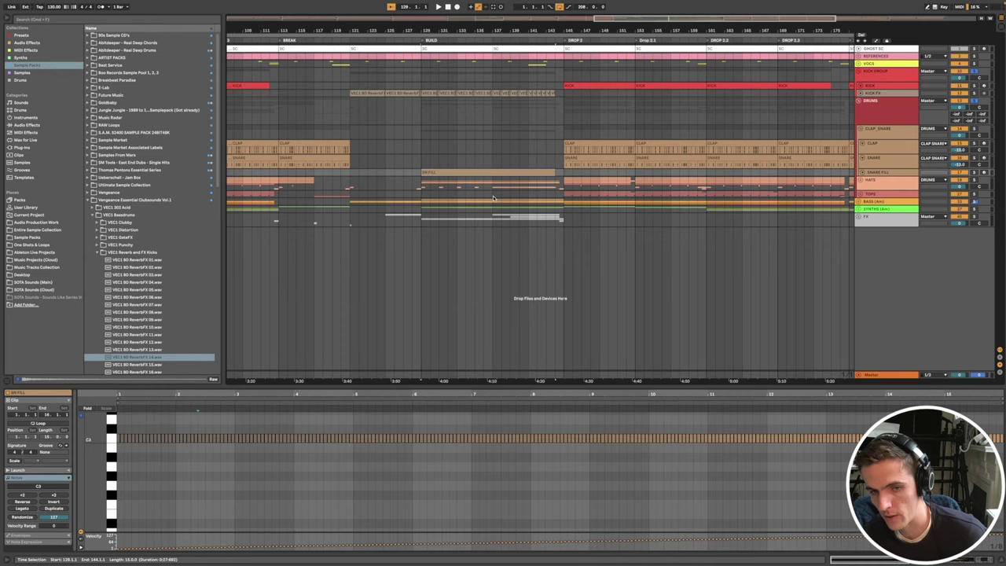
pyautogui.scroll(-2, 494, 198)
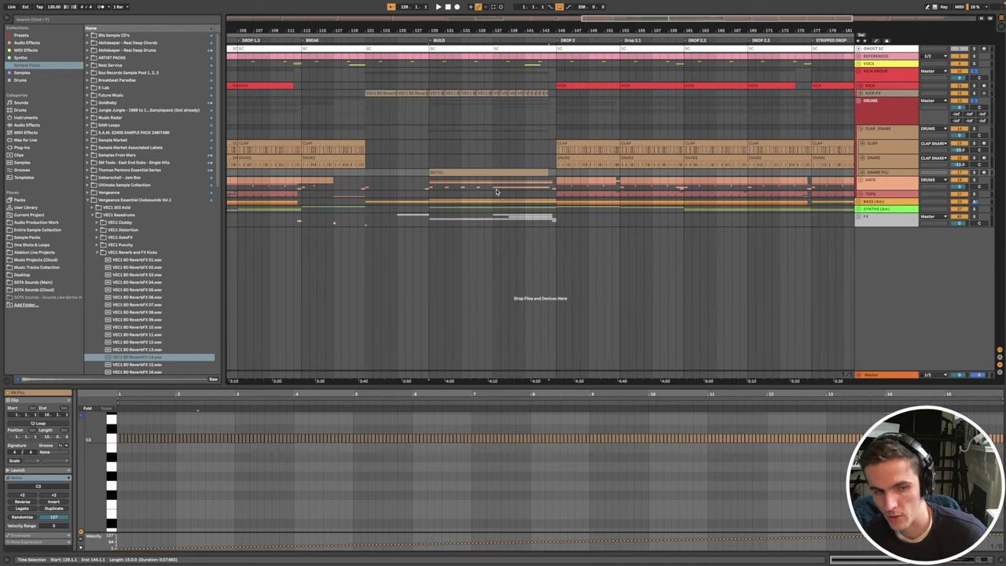
pyautogui.doubleClick(912, 171)
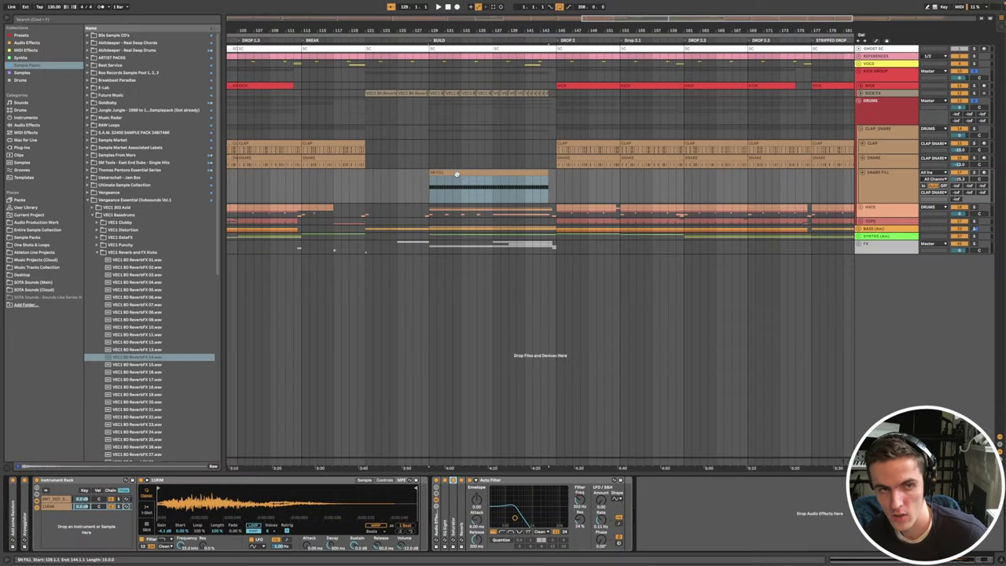
pyautogui.click(481, 198)
pyautogui.scroll(3, 521, 251)
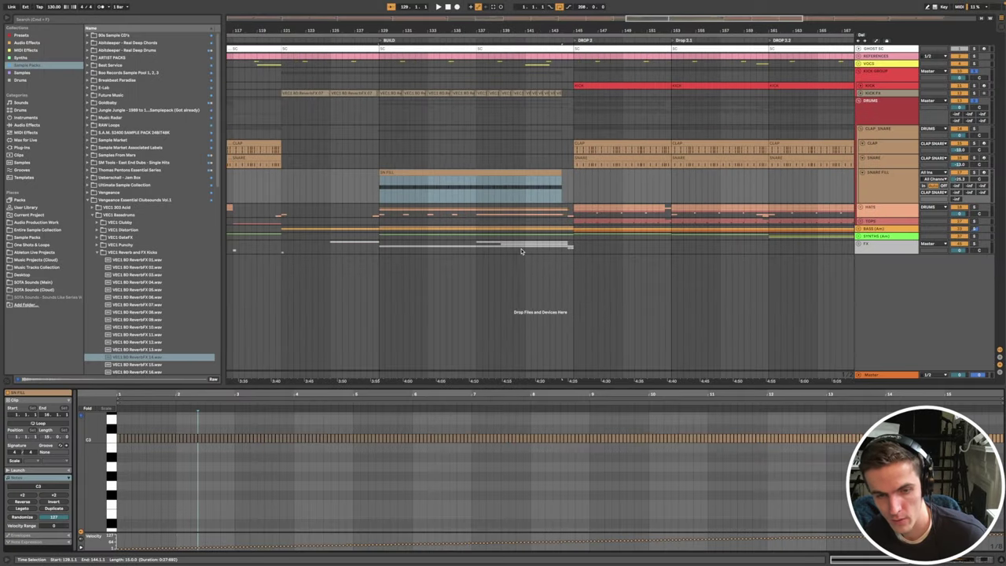
# Step: Select all notes in the SN FILL clip and draw a steadily rising velocity ramp across its full length
pyautogui.click(210, 465)
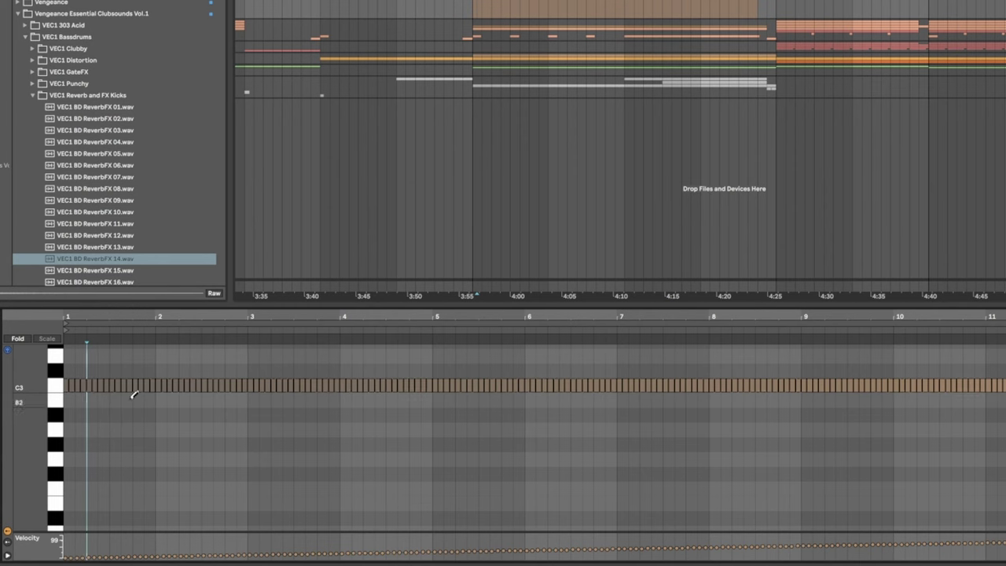
pyautogui.hotkey('ctrl', 'a')
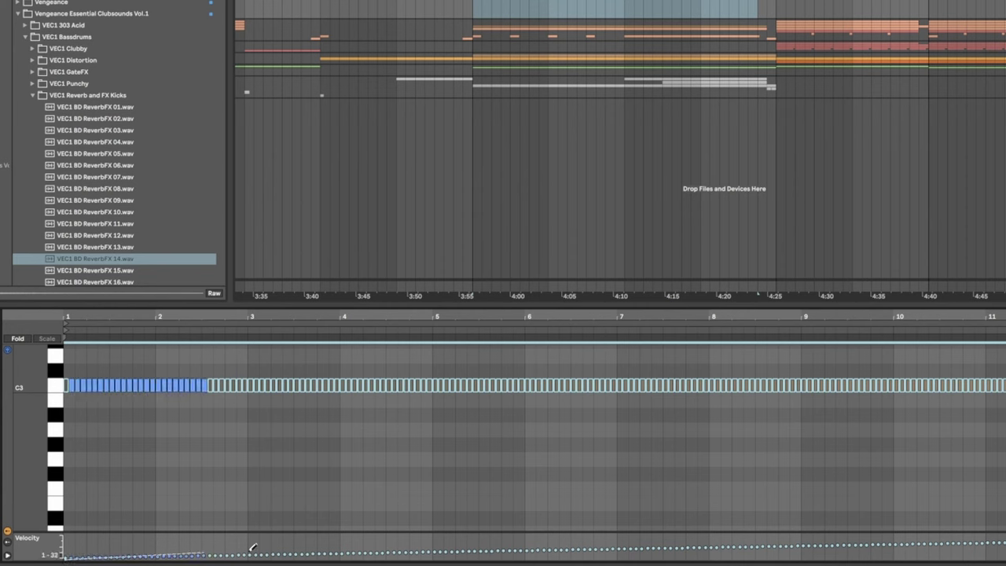
pyautogui.moveTo(254, 548); pyautogui.dragTo(380, 533)
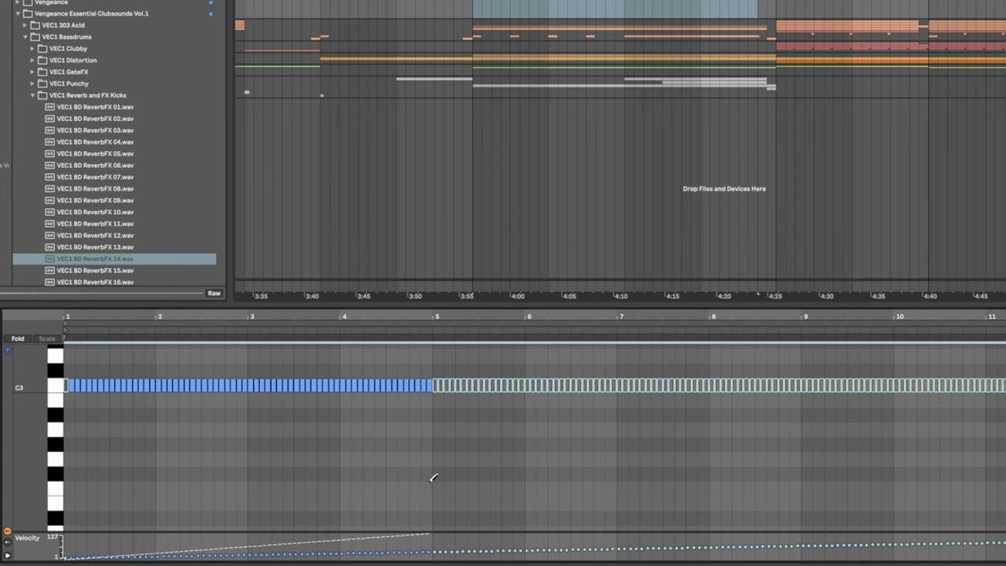
pyautogui.moveTo(495, 472); pyautogui.dragTo(1005, 409)
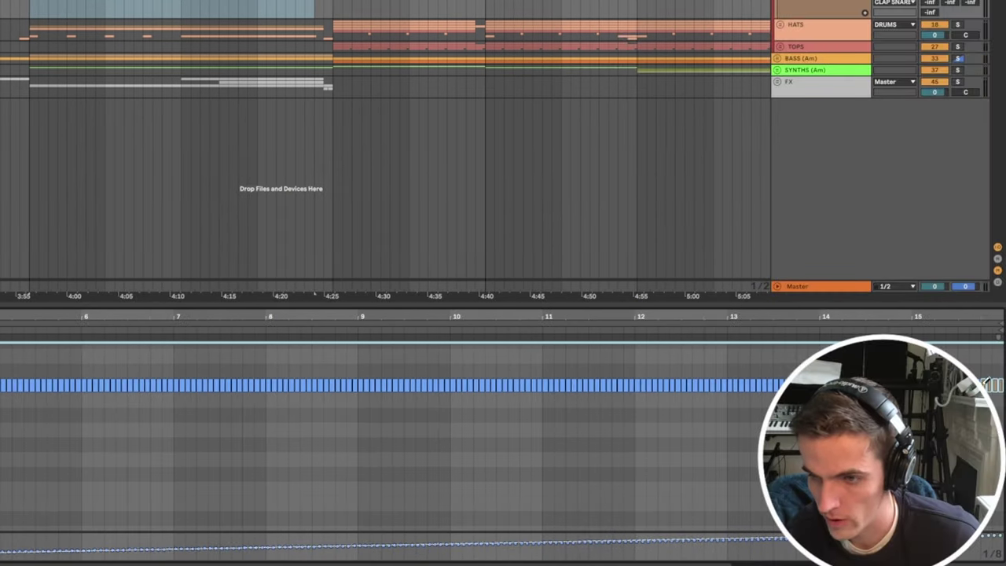
pyautogui.moveTo(1000, 535); pyautogui.dragTo(1002, 535)
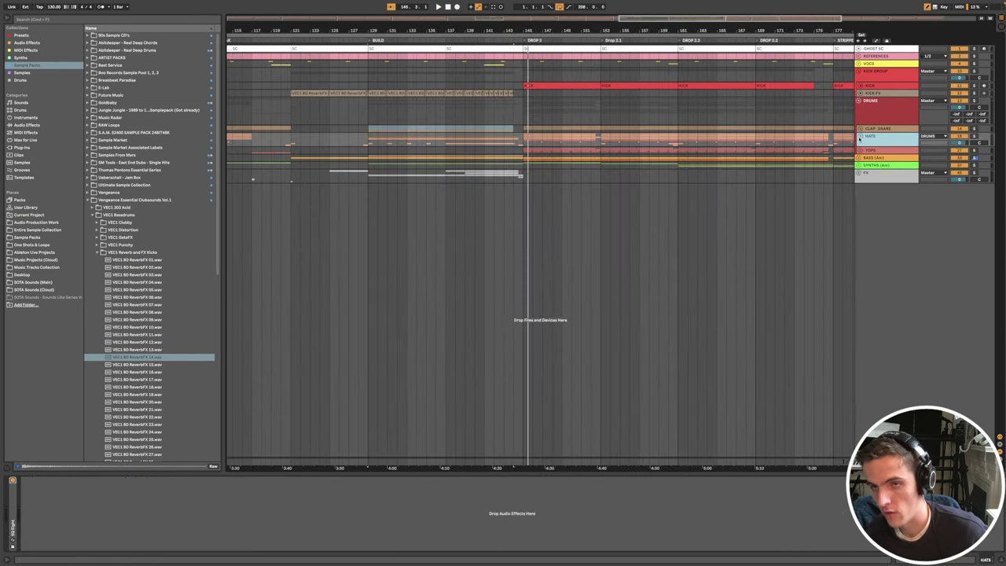
# Step: Unfold the HATS group, set the start of the OH track's 27DR.BREAK sample to its last hit, and play it
pyautogui.click(861, 136)
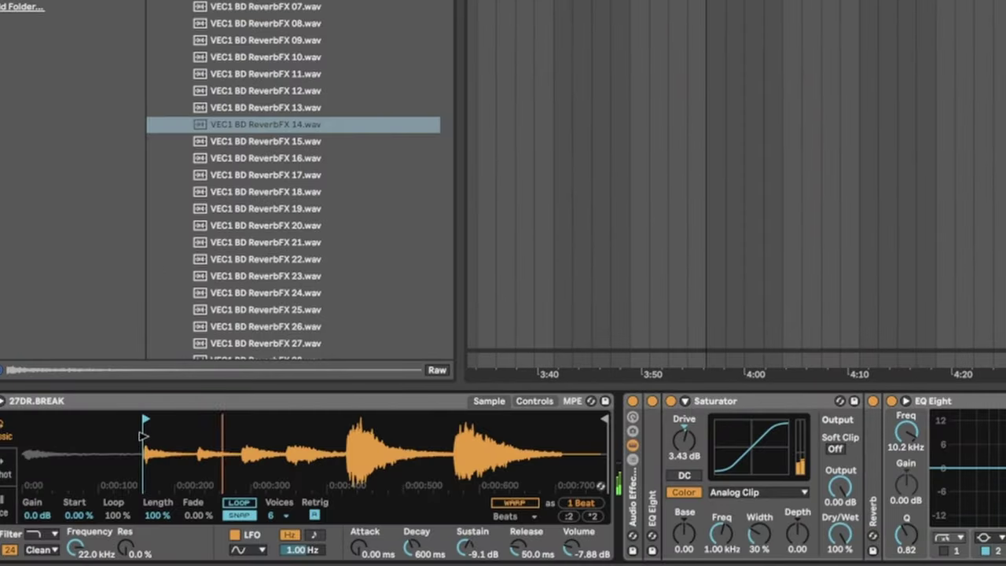
pyautogui.moveTo(83, 493); pyautogui.dragTo(174, 494)
pyautogui.moveTo(347, 431); pyautogui.dragTo(454, 425)
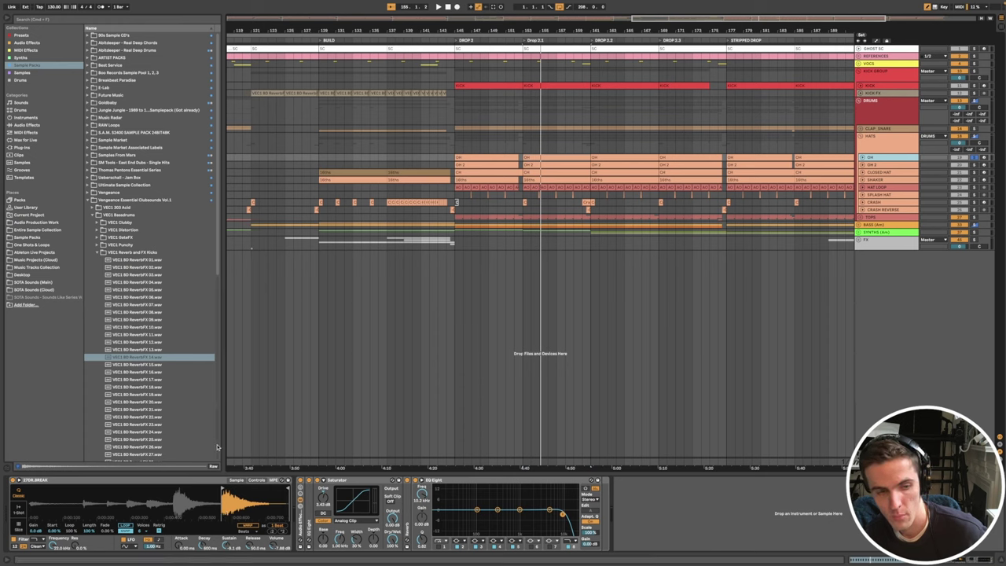
pyautogui.moveTo(218, 505); pyautogui.dragTo(239, 505)
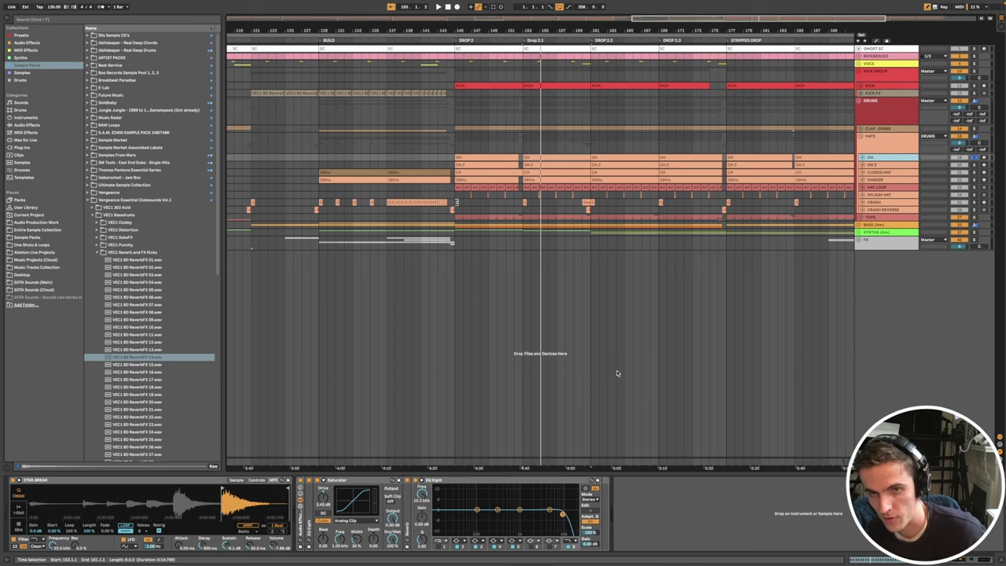
pyautogui.press('space')
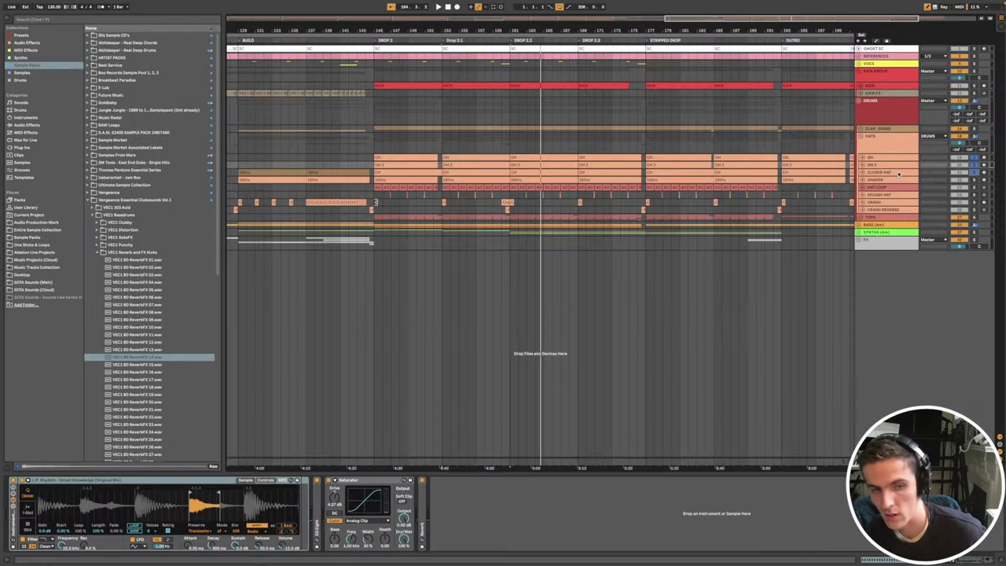
# Step: Solo the CLOSED HAT track, play it, and unfold it to examine the note pattern in its CH clips
pyautogui.click(898, 173)
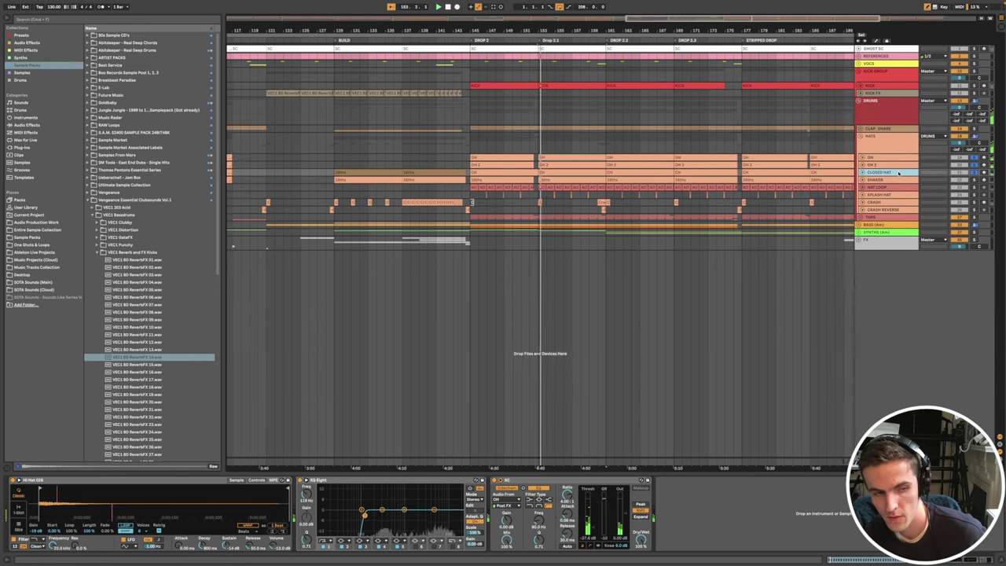
pyautogui.click(975, 173)
pyautogui.press('space')
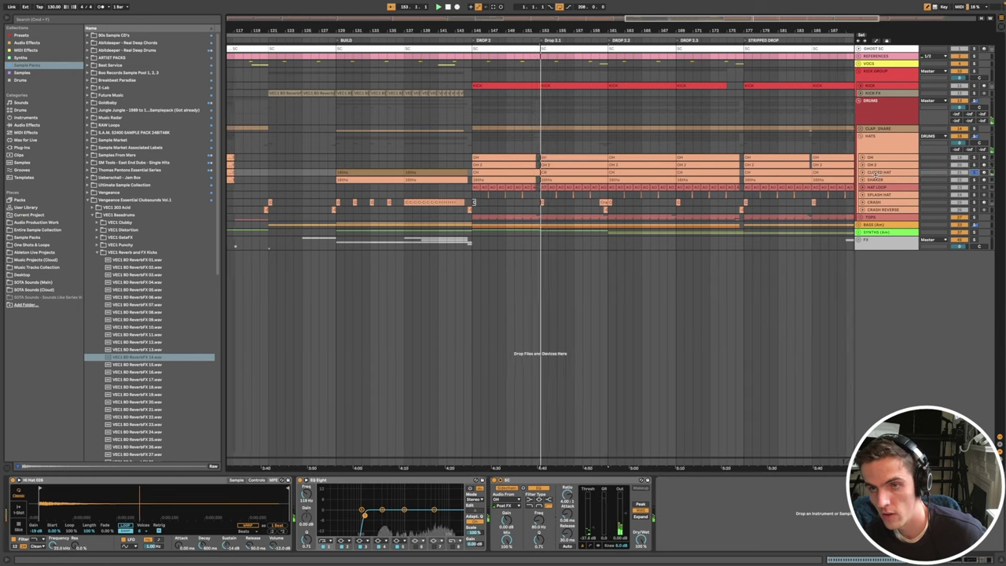
pyautogui.click(861, 172)
pyautogui.scroll(5, 568, 200)
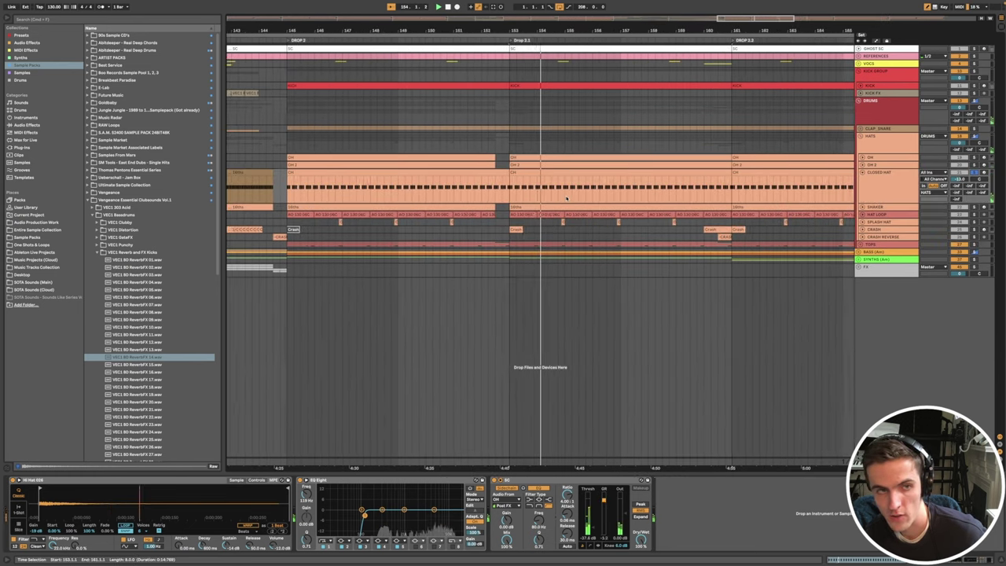
pyautogui.scroll(-5, 535, 200)
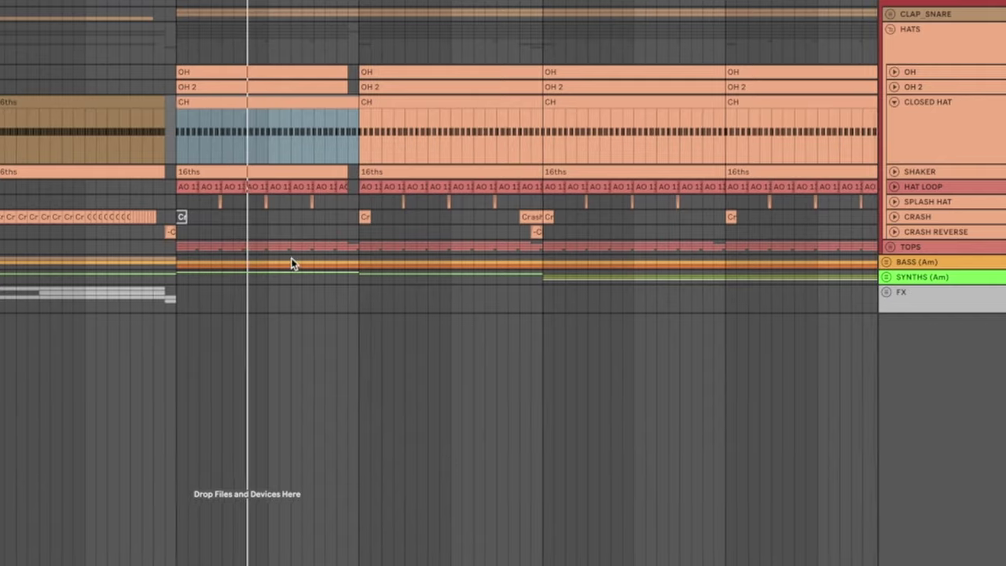
# Step: Unfold the OH track and play it with CLOSED HAT at Drop 2, comparing where their notes fall
pyautogui.scroll(5, 291, 262)
pyautogui.press('space')
pyautogui.click(862, 159)
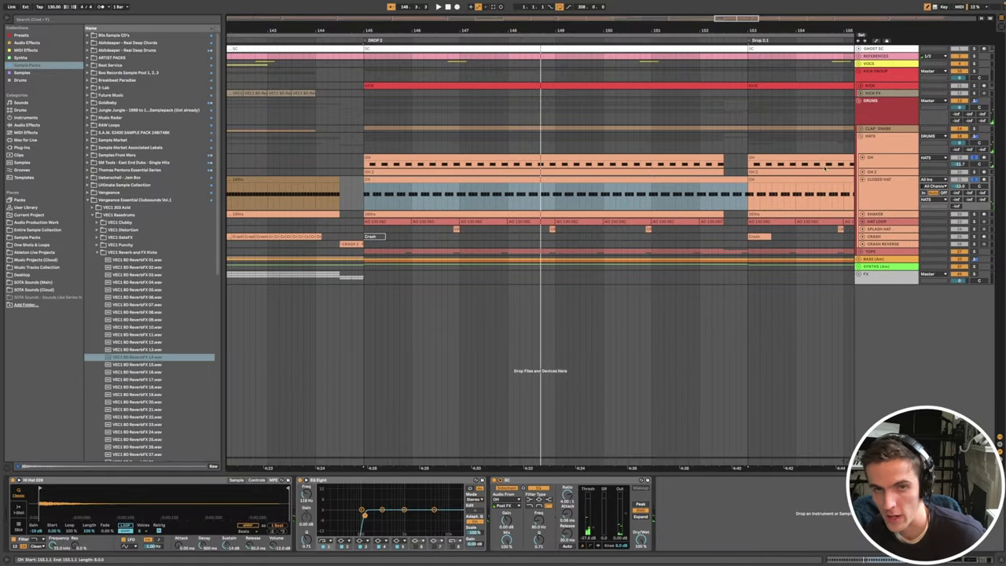
pyautogui.scroll(8, 525, 181)
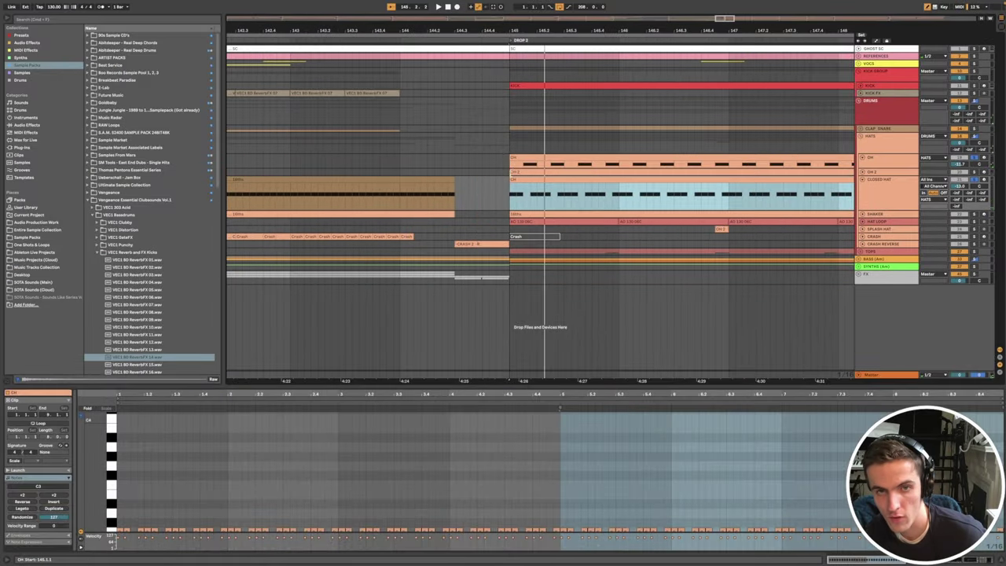
pyautogui.press('space')
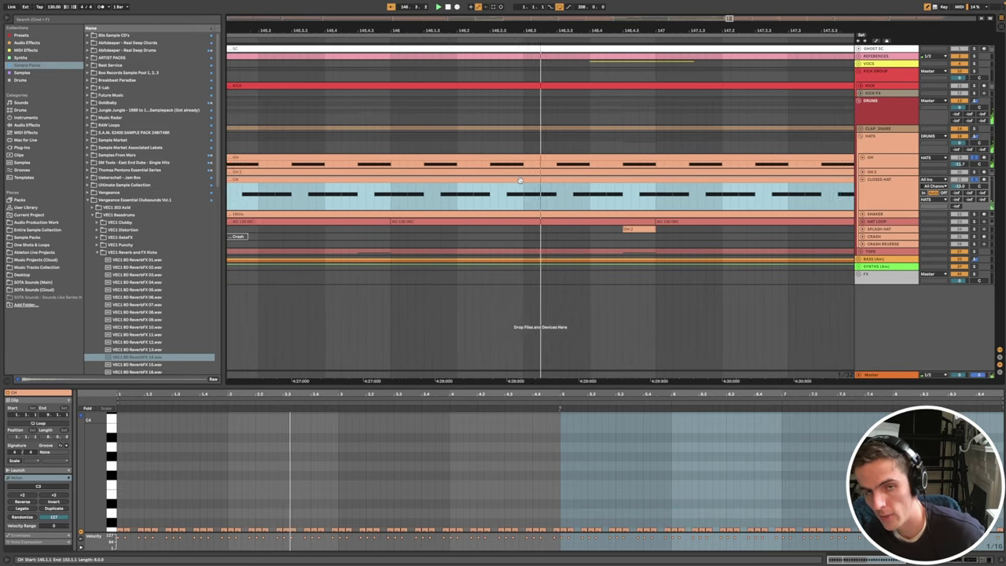
pyautogui.scroll(-7, 527, 194)
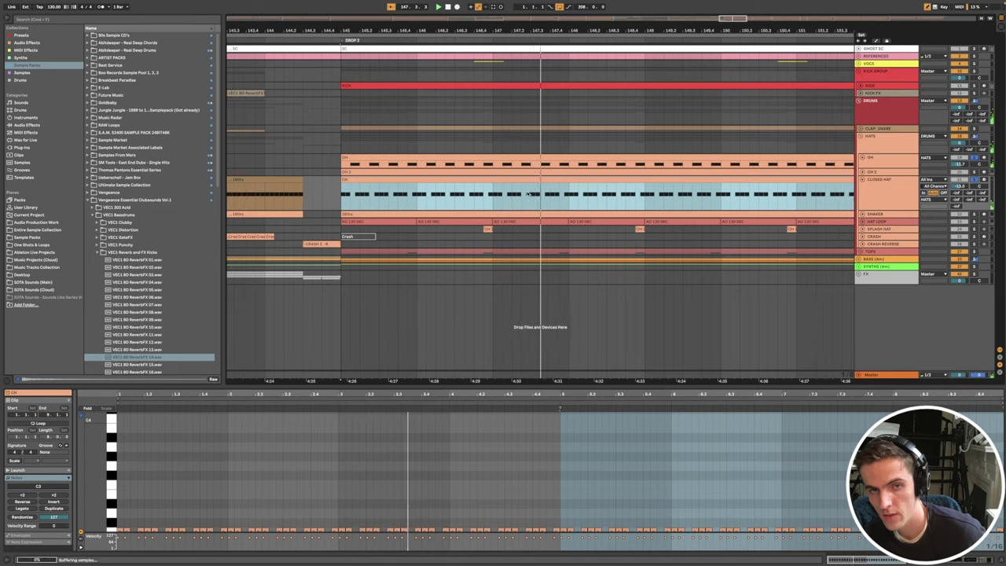
pyautogui.press('space')
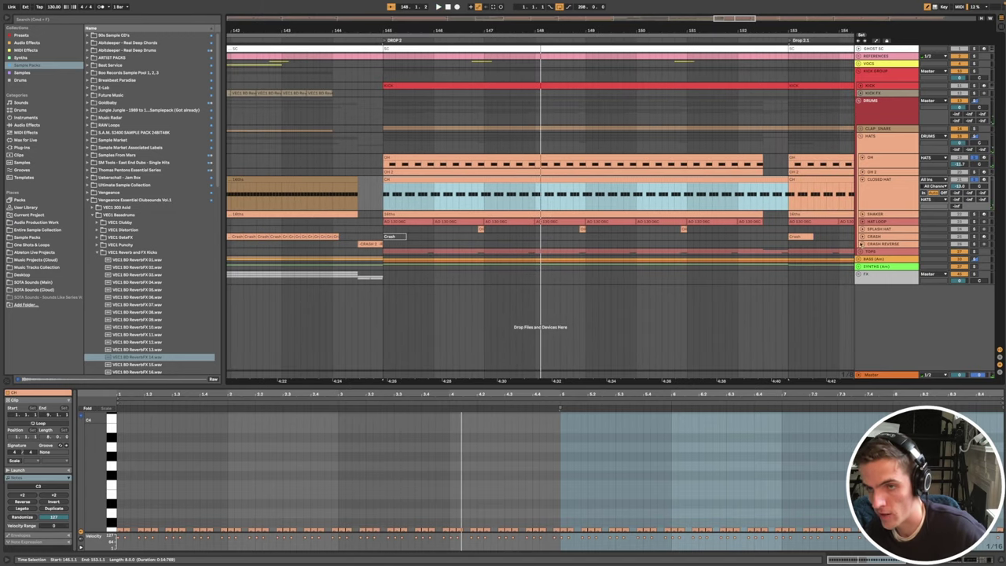
# Step: Fold CLOSED HAT, unfold and solo the SHAKER track, play its 16ths clip, and show its sample and devices
pyautogui.click(861, 180)
pyautogui.click(861, 187)
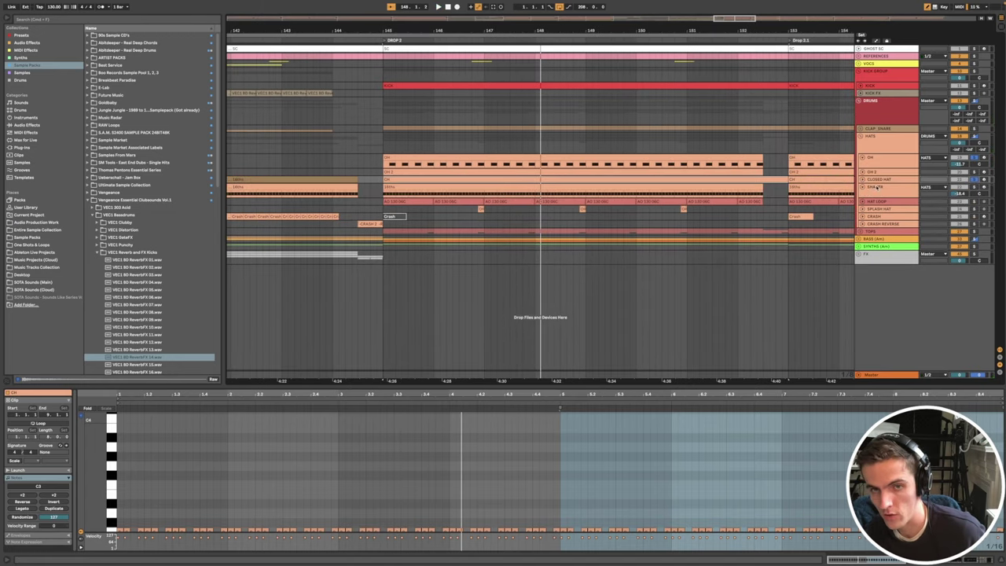
pyautogui.click(926, 190)
pyautogui.click(975, 188)
pyautogui.press('space')
pyautogui.doubleClick(891, 189)
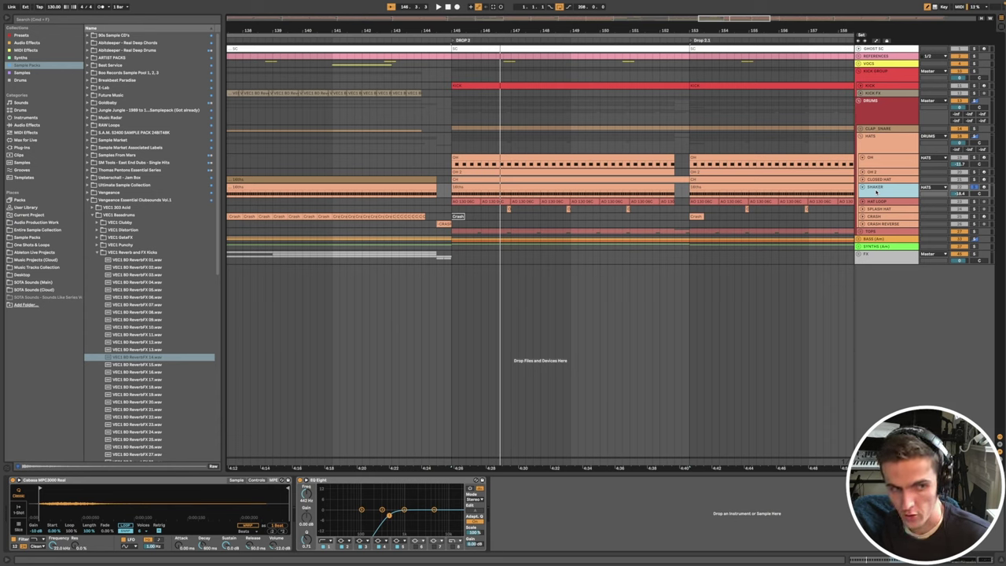
# Step: Unfold and solo the HAT LOOP track, play it from Drop 2, and examine its Smack Attack plug-in
pyautogui.click(598, 186)
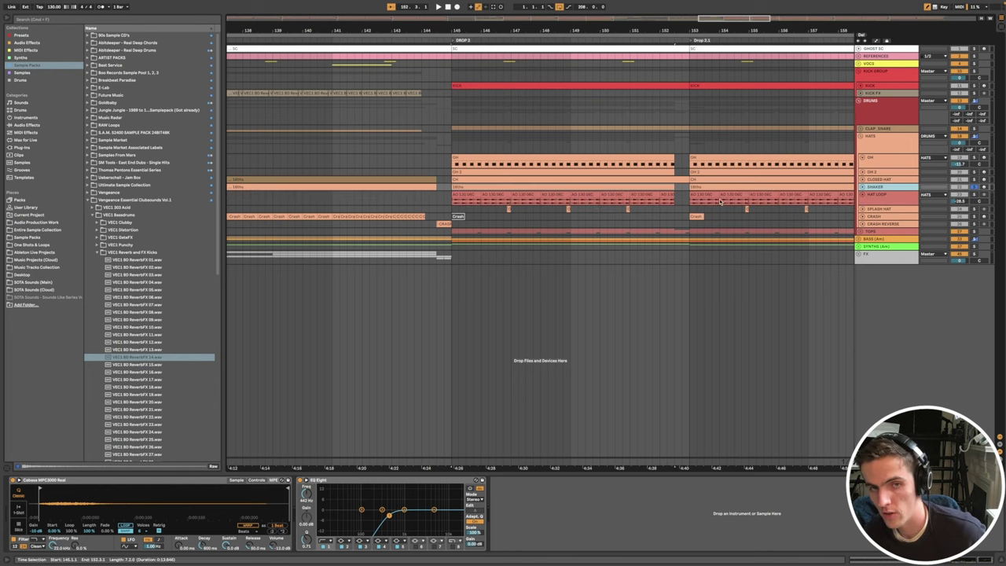
pyautogui.scroll(6, 489, 208)
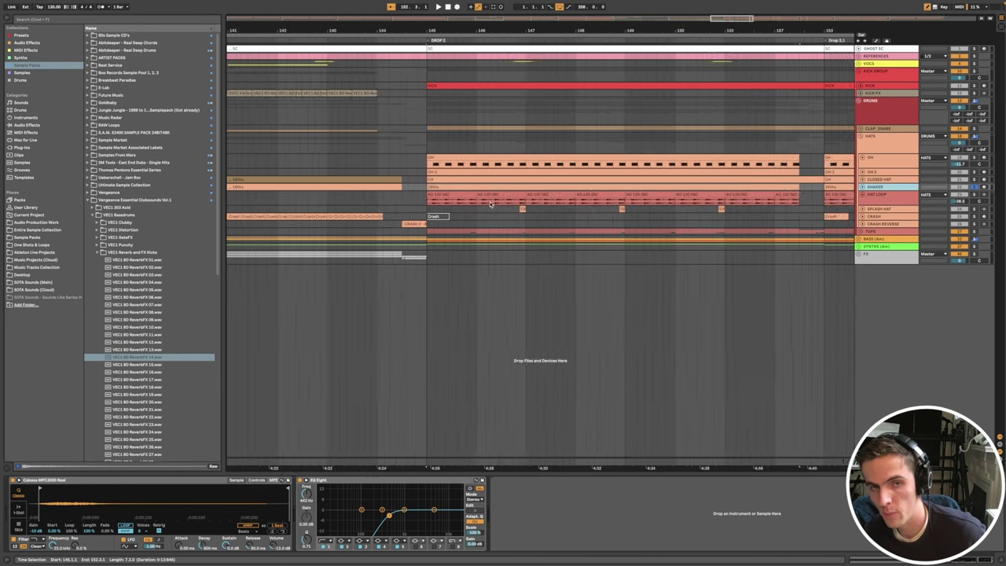
pyautogui.press('space')
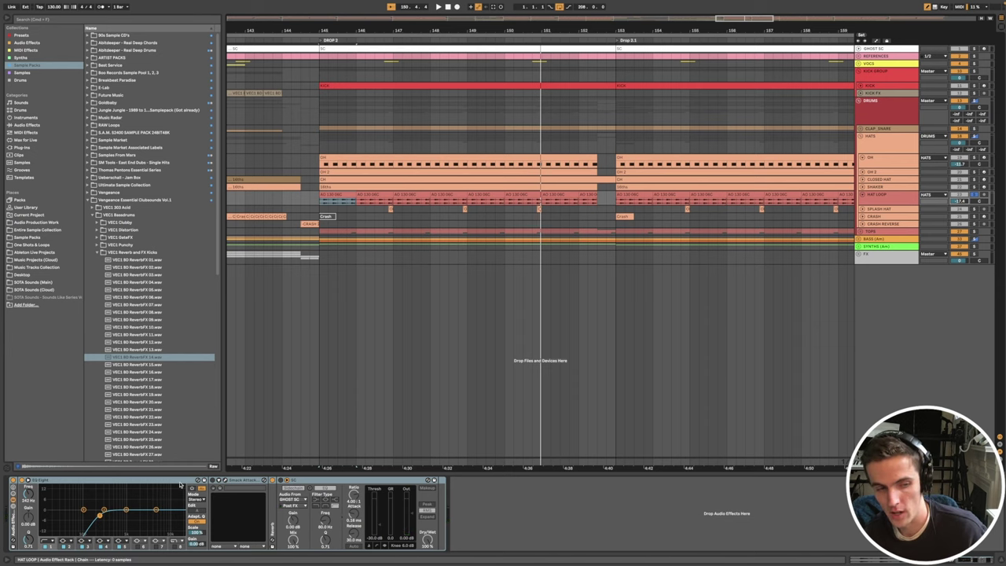
pyautogui.click(218, 480)
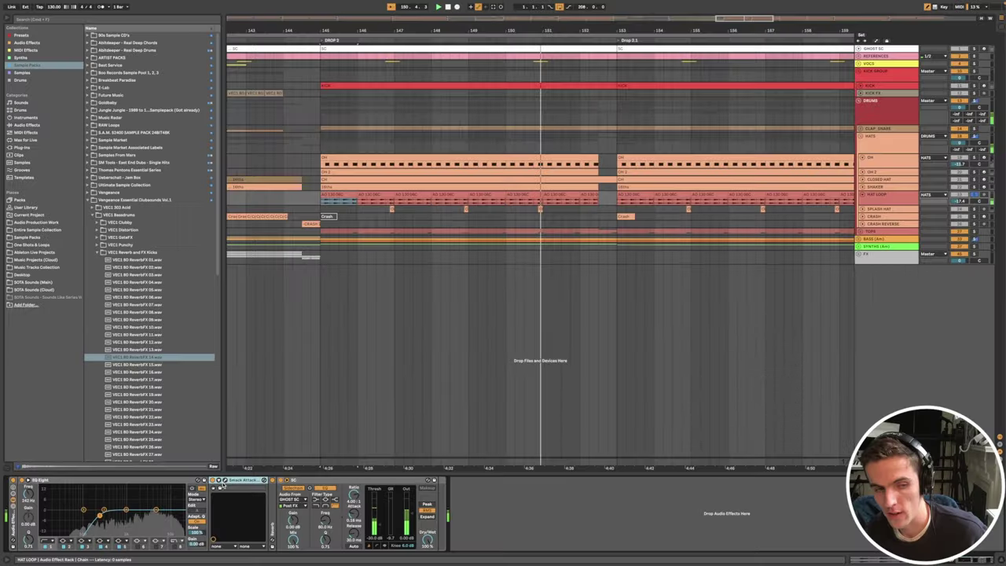
pyautogui.click(225, 482)
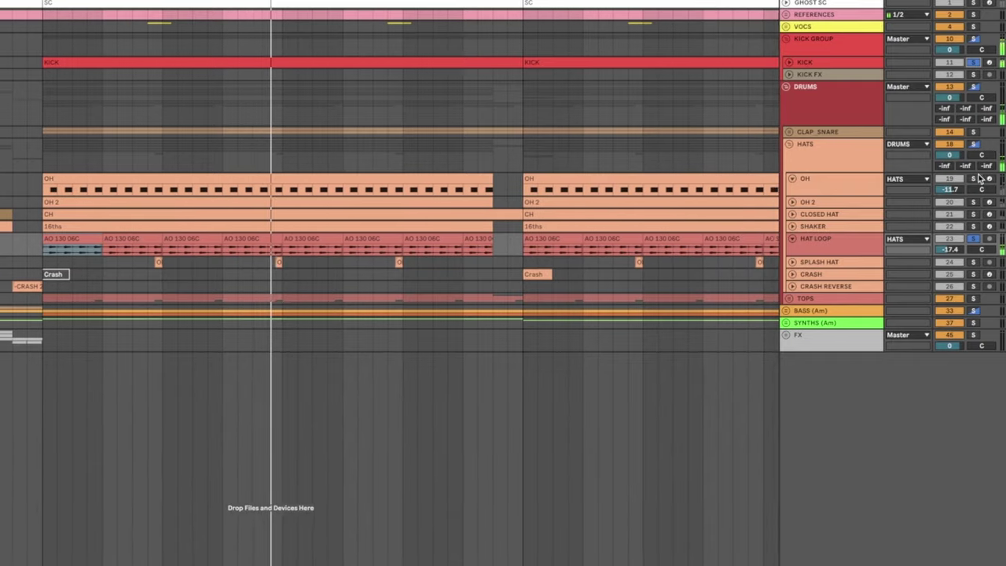
# Step: Fold the OH track and play the soloed HATS group with the HAT LOOP track switched off for comparison
pyautogui.click(793, 180)
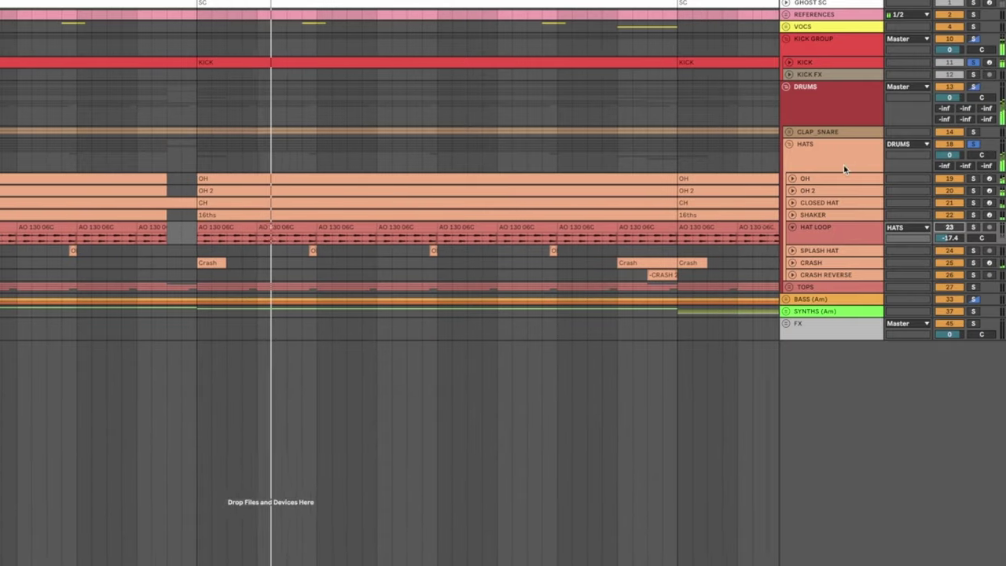
pyautogui.click(840, 229)
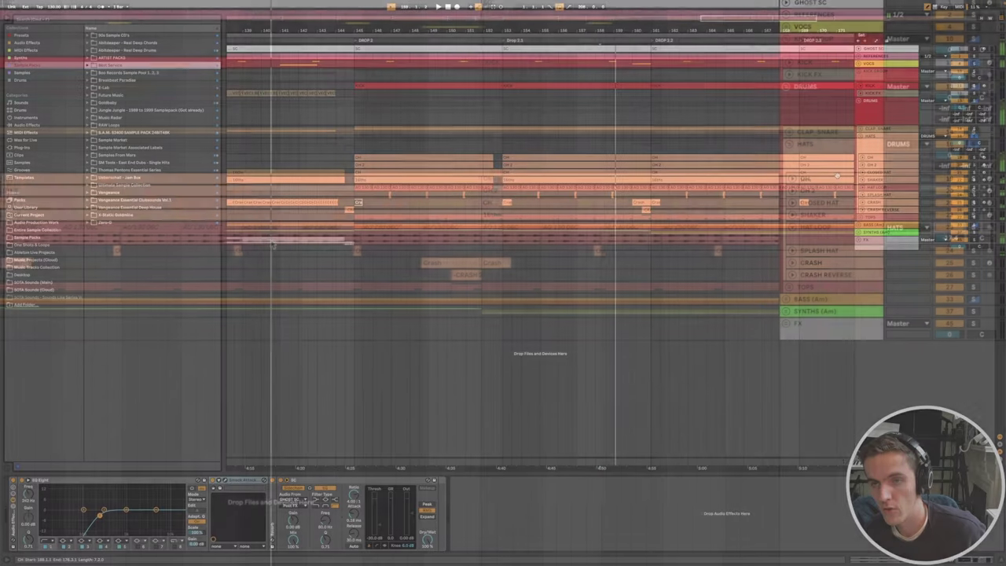
# Step: Unfold the SPLASH HAT track around Drop 2.1 to examine its clip placement, and solo it with CLOSED HAT
pyautogui.scroll(8, 611, 238)
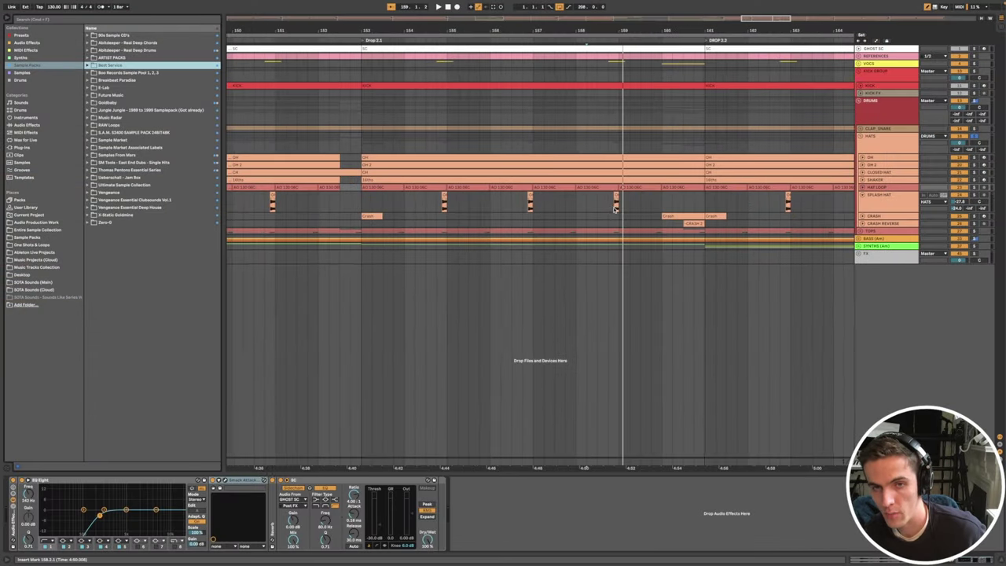
pyautogui.click(625, 196)
pyautogui.scroll(-4, 592, 204)
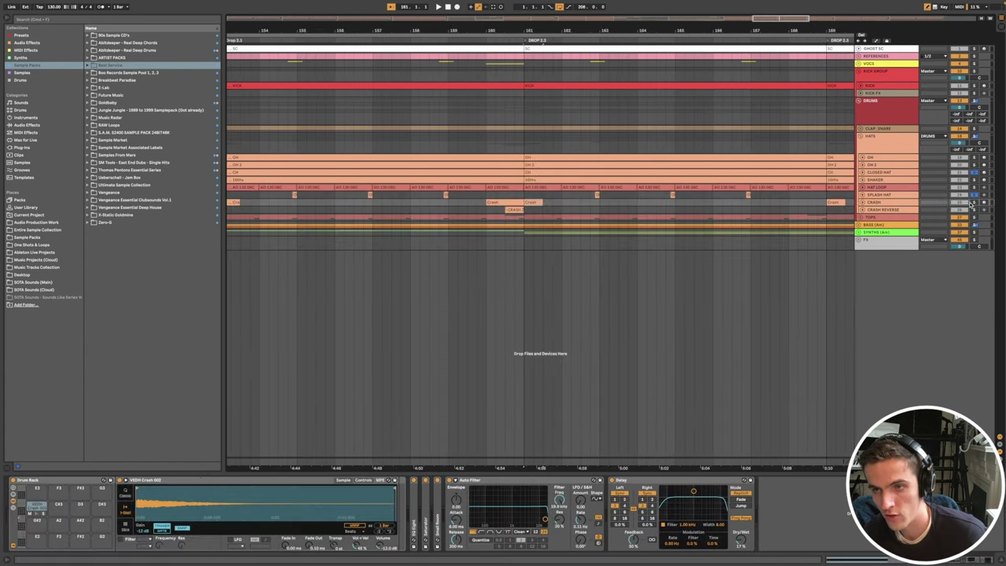
# Step: Play the CRASH track on its own around Drop 2.2 and examine the Small Room, Auto Filter and Delay devices
pyautogui.press('space')
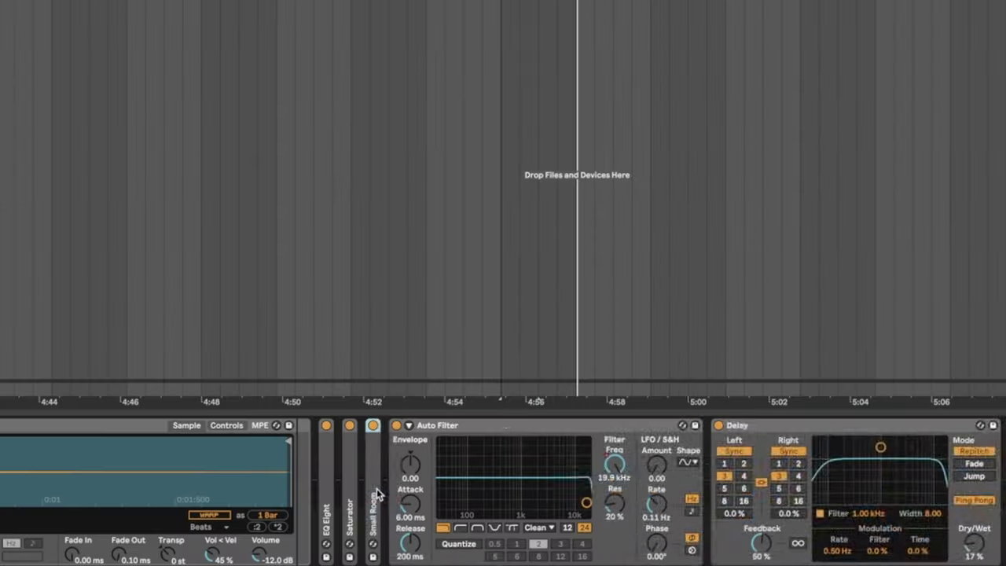
pyautogui.doubleClick(438, 515)
pyautogui.doubleClick(438, 429)
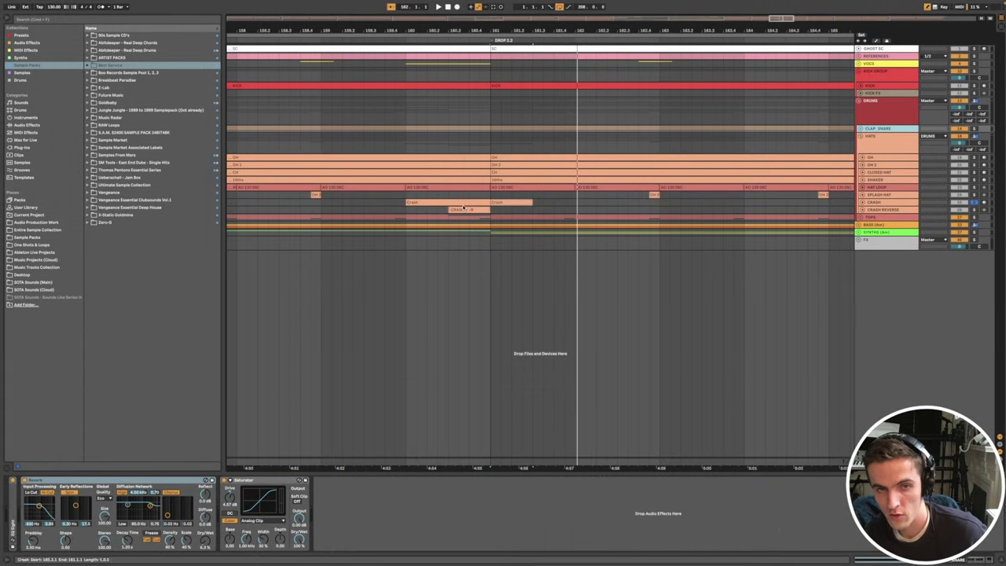
pyautogui.click(863, 203)
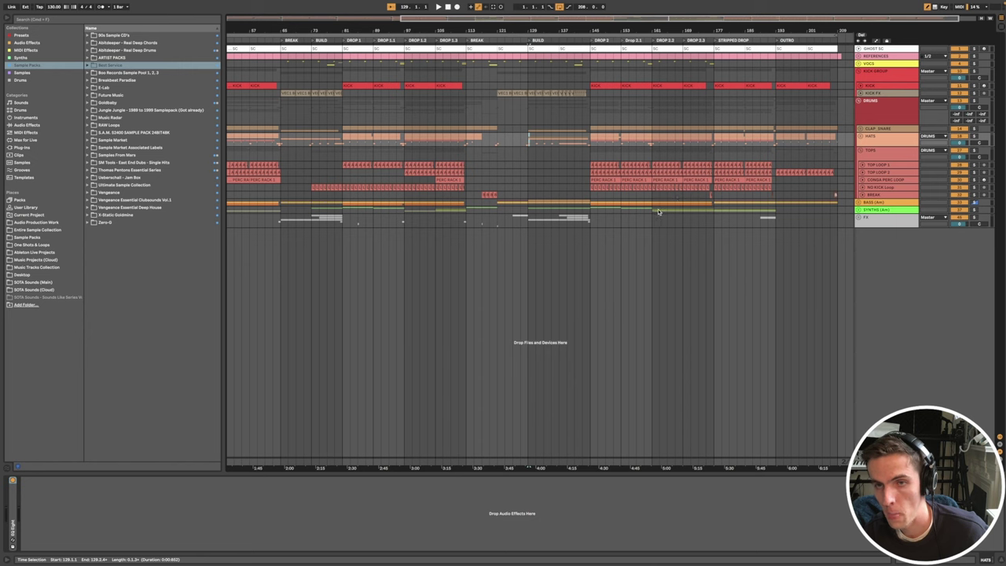
# Step: Unfold the TOPS group's loop tracks at Drop 2, solo and play TOP LOOP 2, and enlarge its track height
pyautogui.scroll(10, 613, 225)
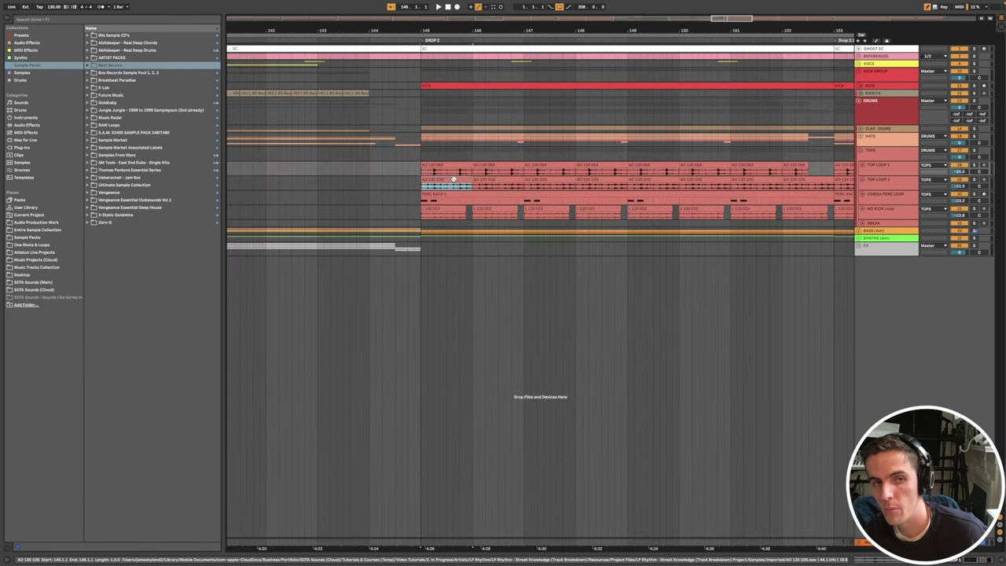
pyautogui.scroll(3, 454, 178)
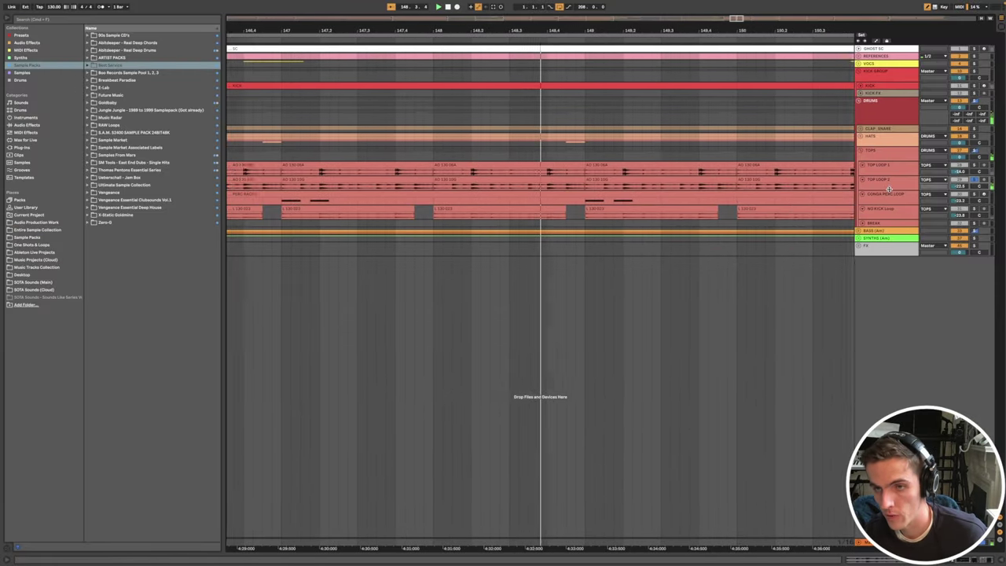
pyautogui.moveTo(889, 187); pyautogui.dragTo(888, 216)
pyautogui.press('-')
pyautogui.press('-')
pyautogui.press('space')
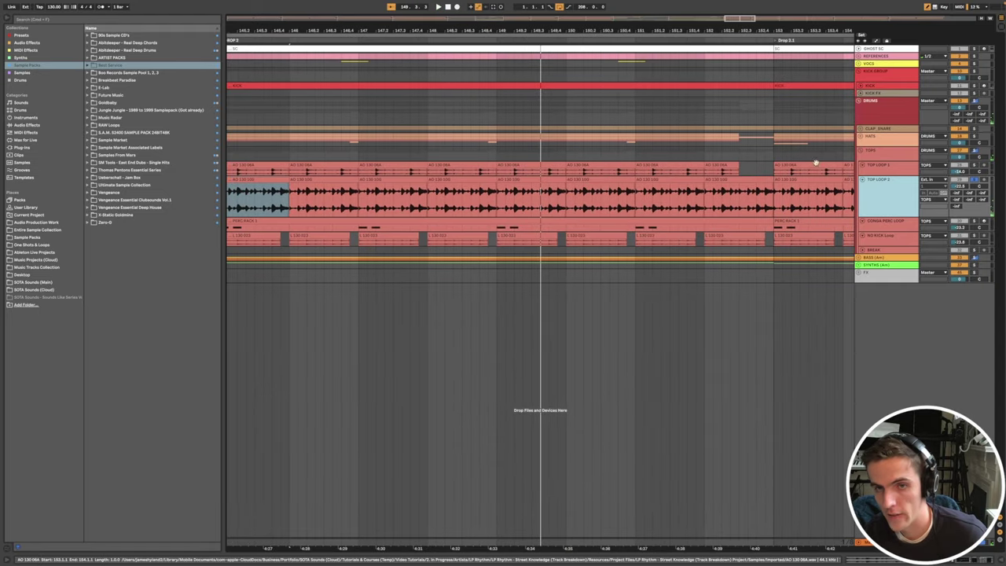
# Step: Select a TOP LOOP 1 clip at bar 151 and play that track with TOP LOOP 2 to compare their hits
pyautogui.scroll(4, 652, 224)
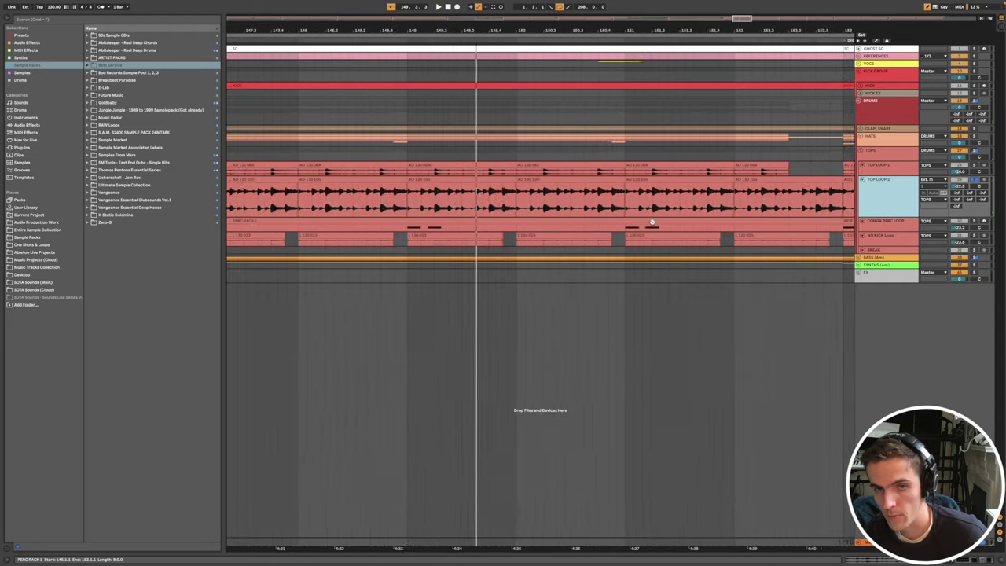
pyautogui.click(658, 166)
pyautogui.scroll(3, 671, 207)
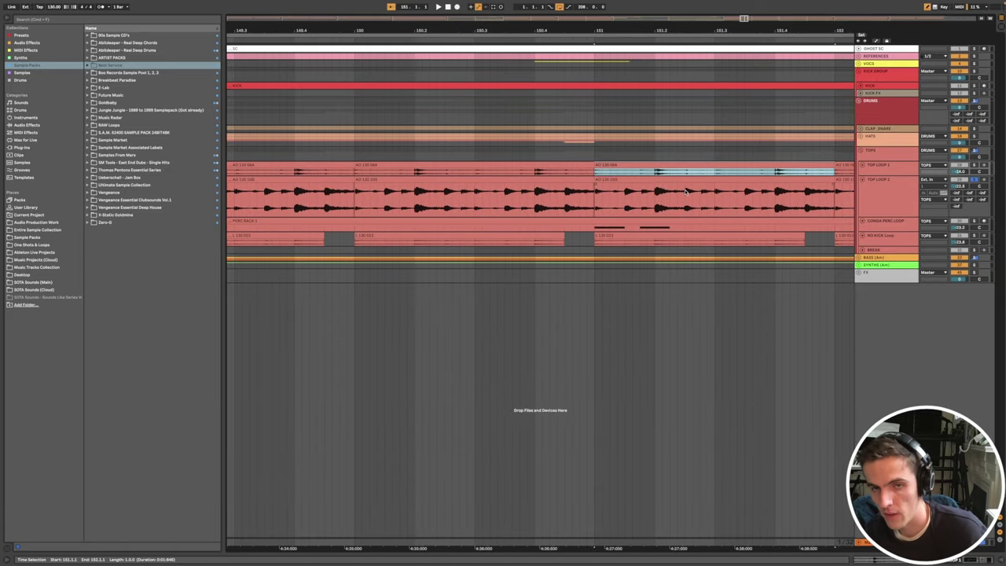
pyautogui.press('space')
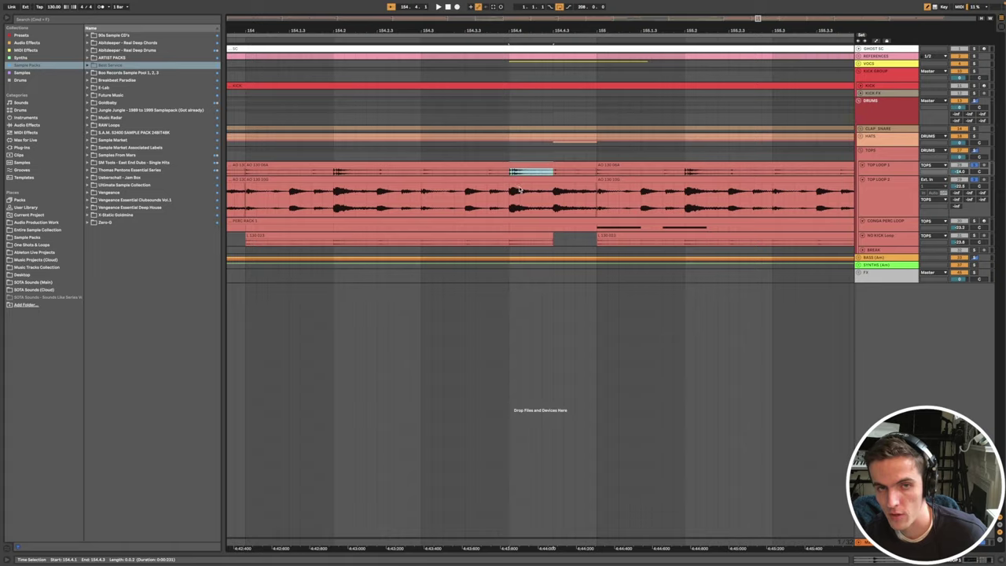
# Step: Open TOP LOOP 1's AO 130 06A clip to examine its transients and envelopes, and unfold the CLAP_SNARE group
pyautogui.hscroll(-4, 519, 189)
pyautogui.doubleClick(475, 166)
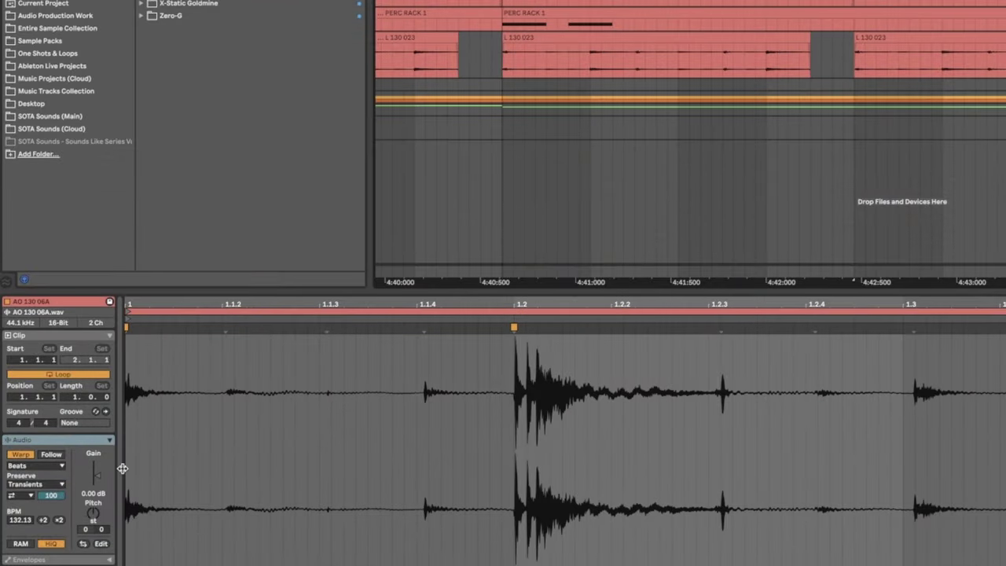
pyautogui.click(63, 561)
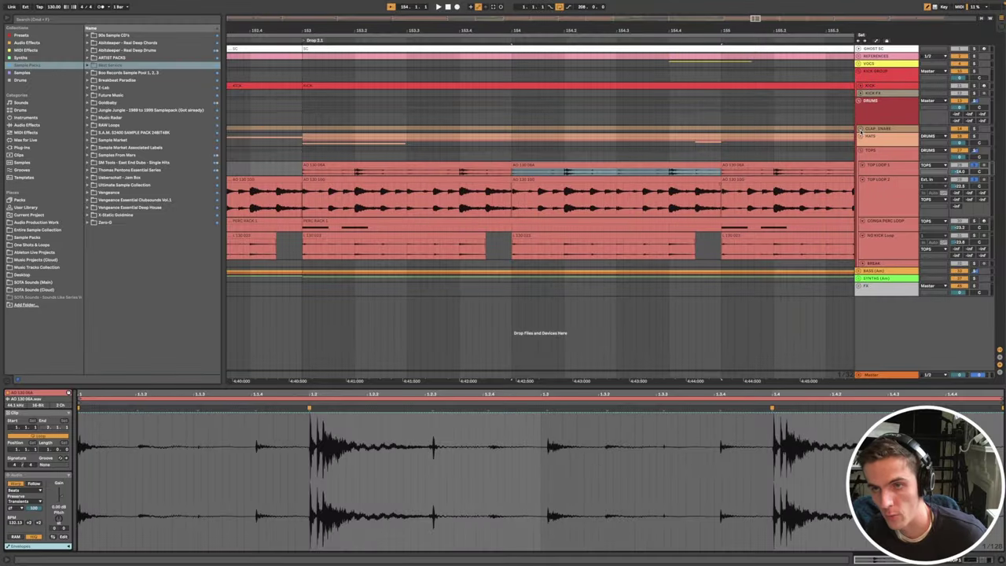
pyautogui.click(861, 129)
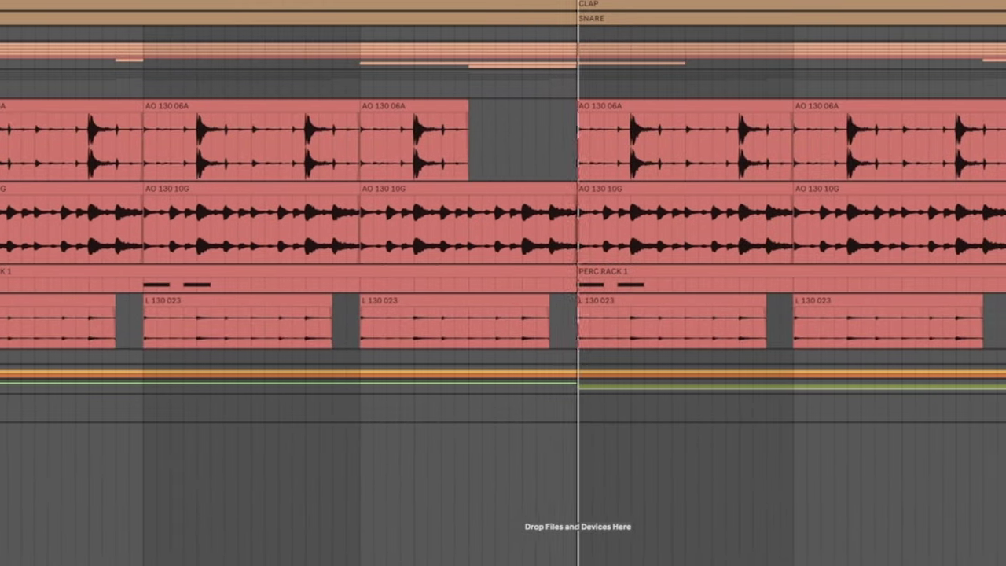
# Step: Solo and play the NO KICK Loop track, set its volume to -8.7 dB, and show its devices
pyautogui.scroll(-3, 889, 240)
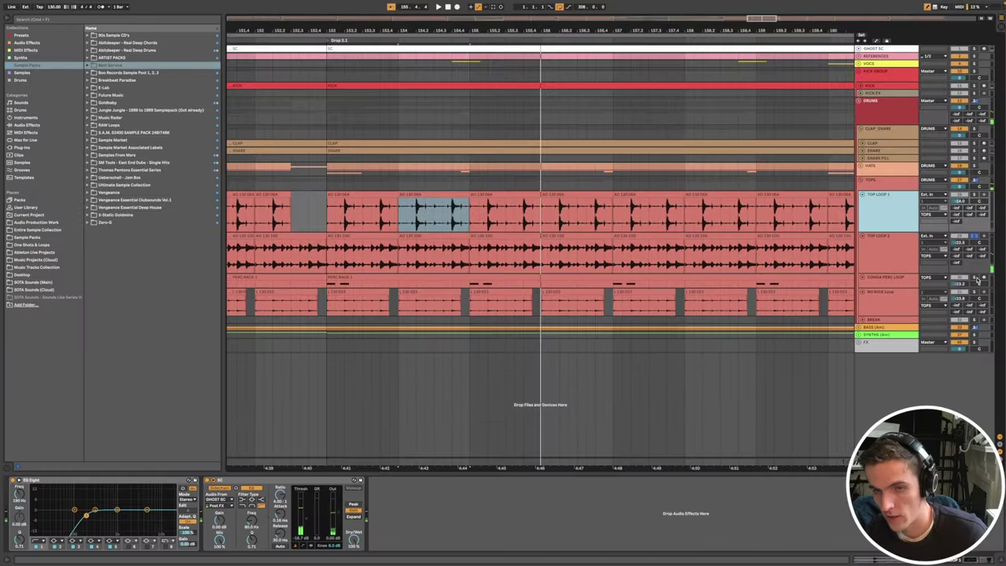
pyautogui.click(901, 298)
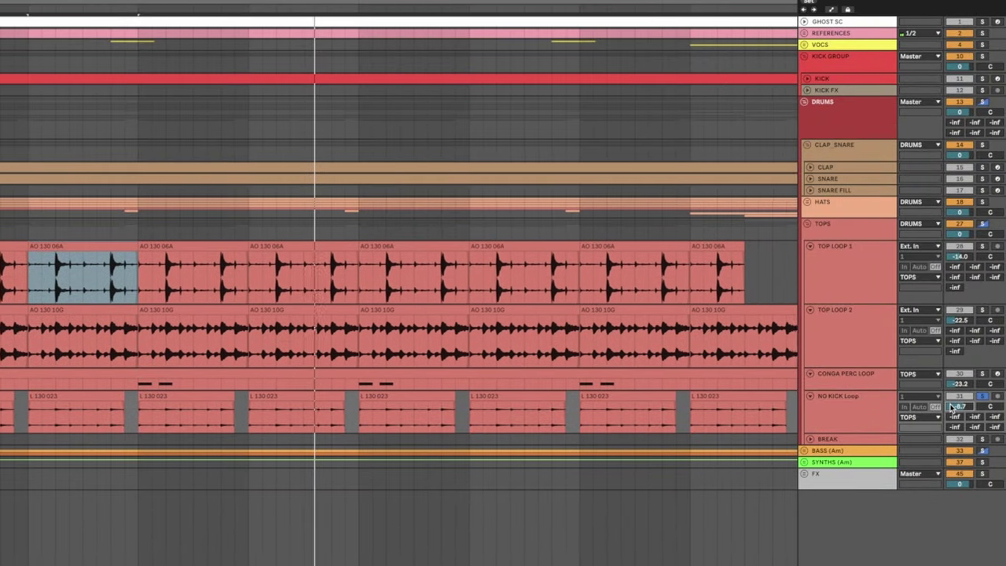
pyautogui.scroll(5, 372, 472)
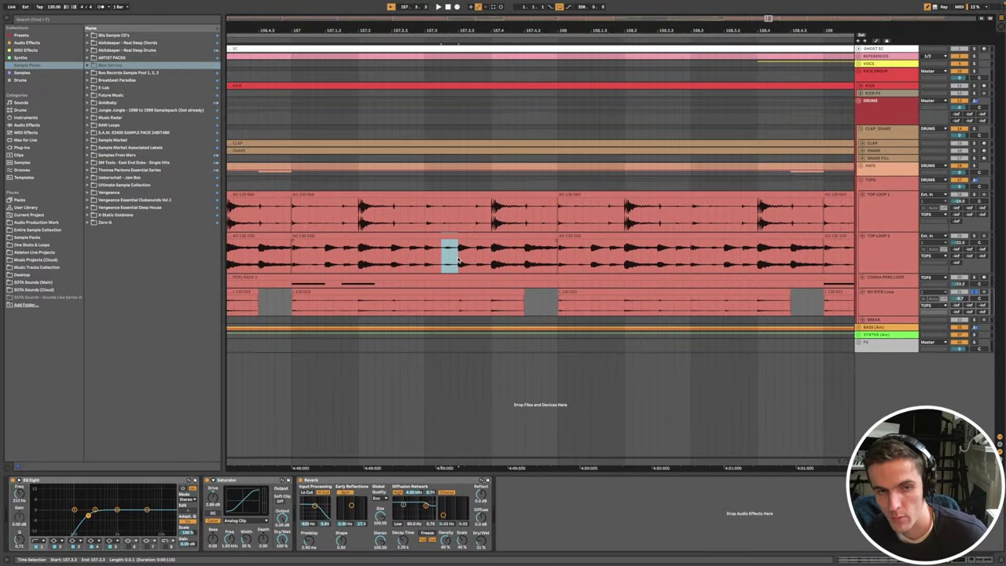
# Step: Show TOP LOOP 2's devices, and solo and play TOP LOOP 2 and TOP LOOP 1 together with the NO KICK Loop
pyautogui.click(375, 274)
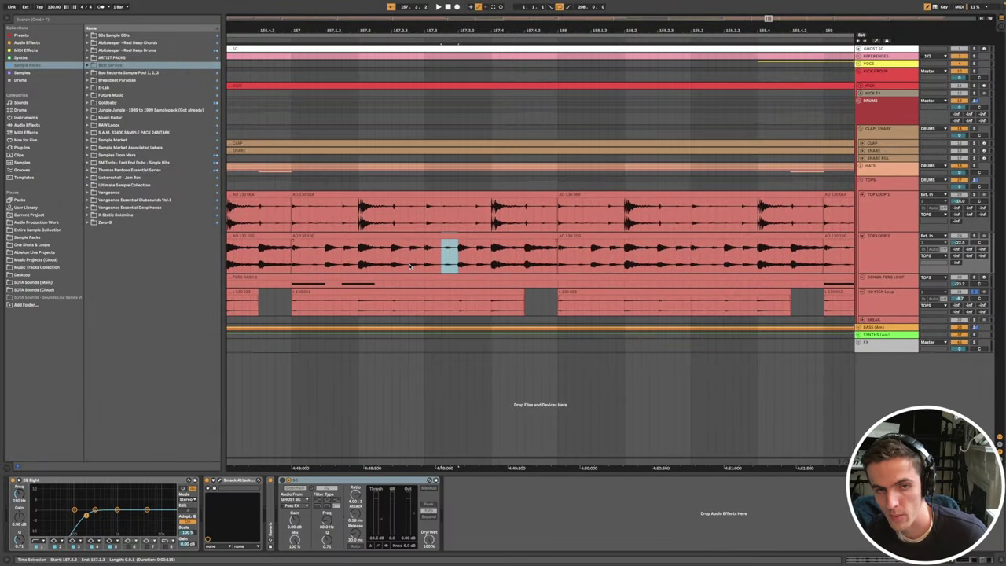
pyautogui.scroll(5, 410, 266)
pyautogui.click(435, 266)
pyautogui.scroll(-8, 435, 267)
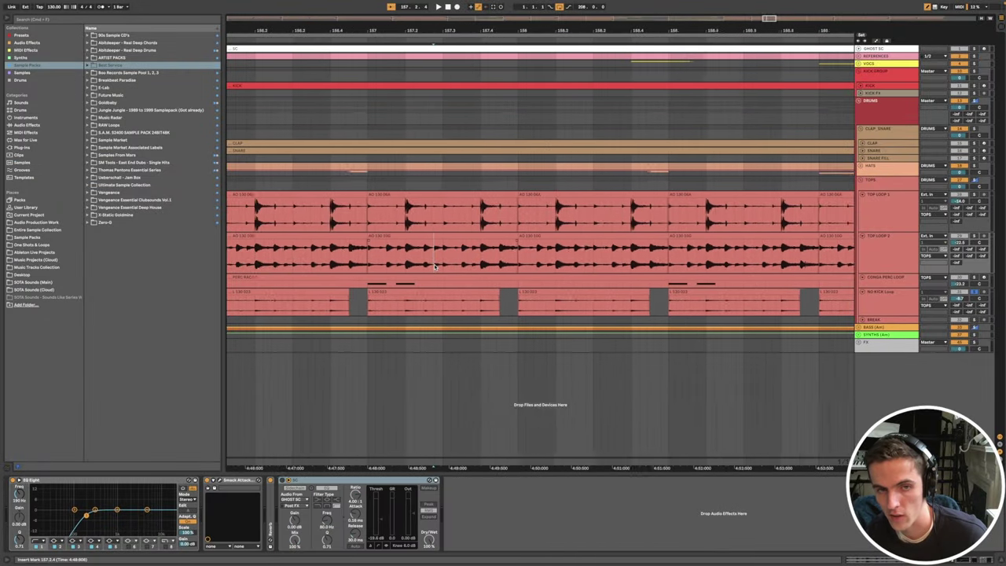
pyautogui.scroll(-1, 435, 267)
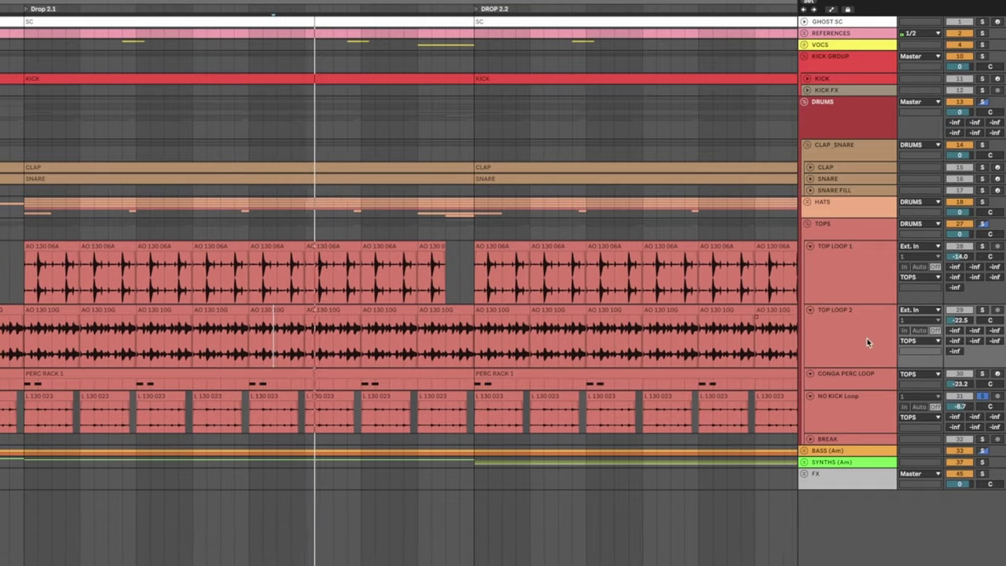
pyautogui.click(983, 310)
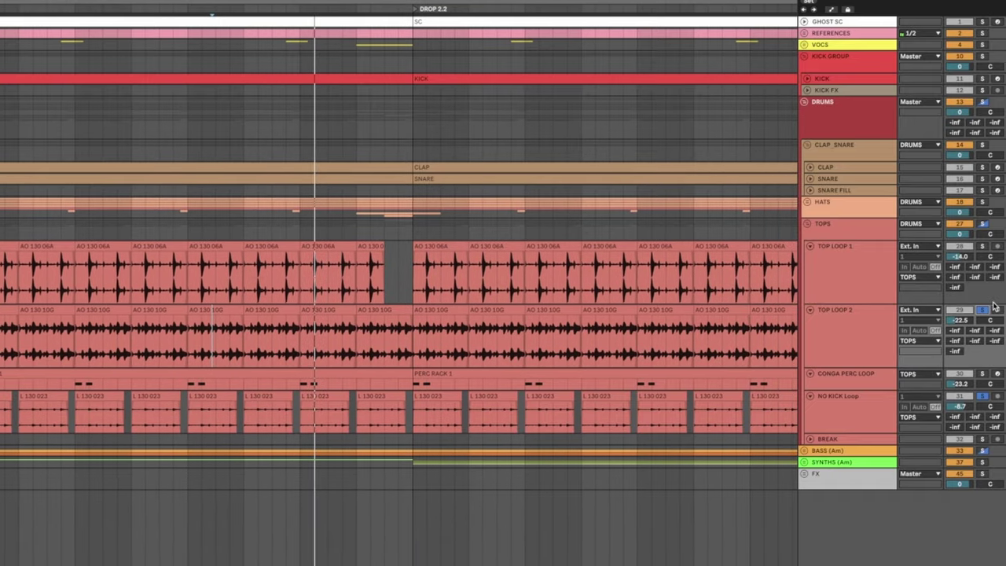
pyautogui.click(983, 247)
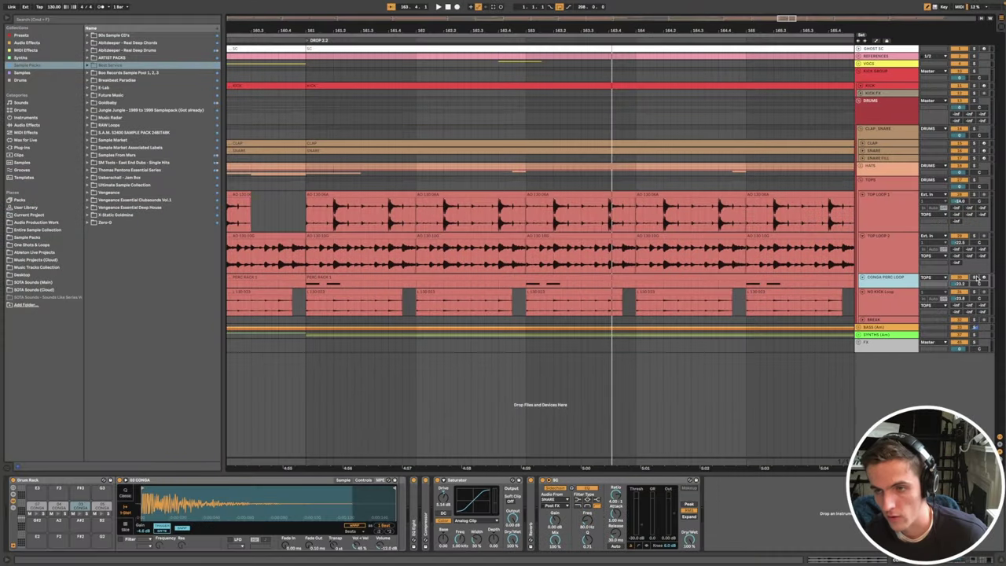
# Step: Solo and play the CONGA PERC LOOP track to compare its notes with the snare, and enlarge its track height
pyautogui.click(974, 278)
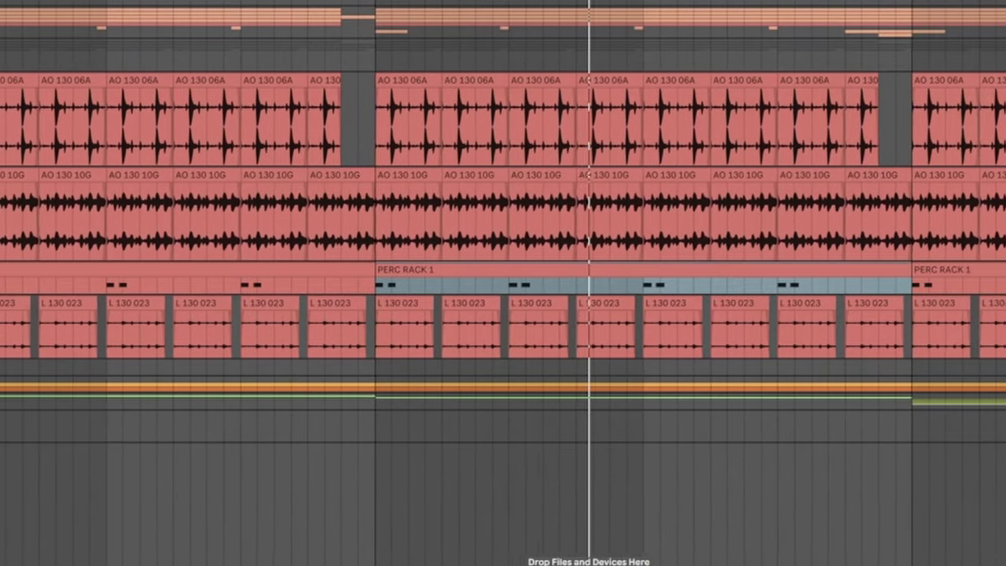
pyautogui.scroll(3, 587, 427)
pyautogui.scroll(3, 586, 427)
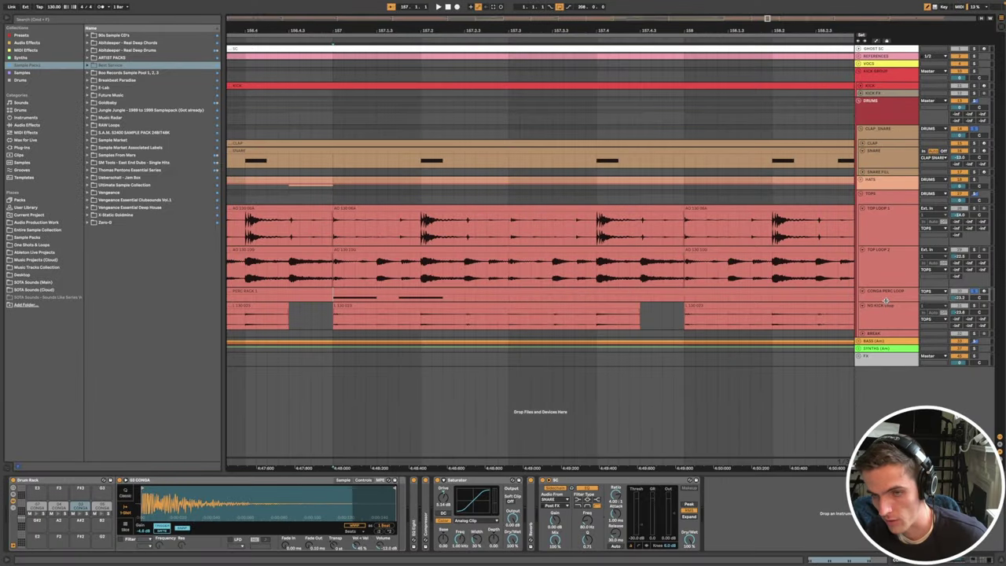
pyautogui.click(886, 301)
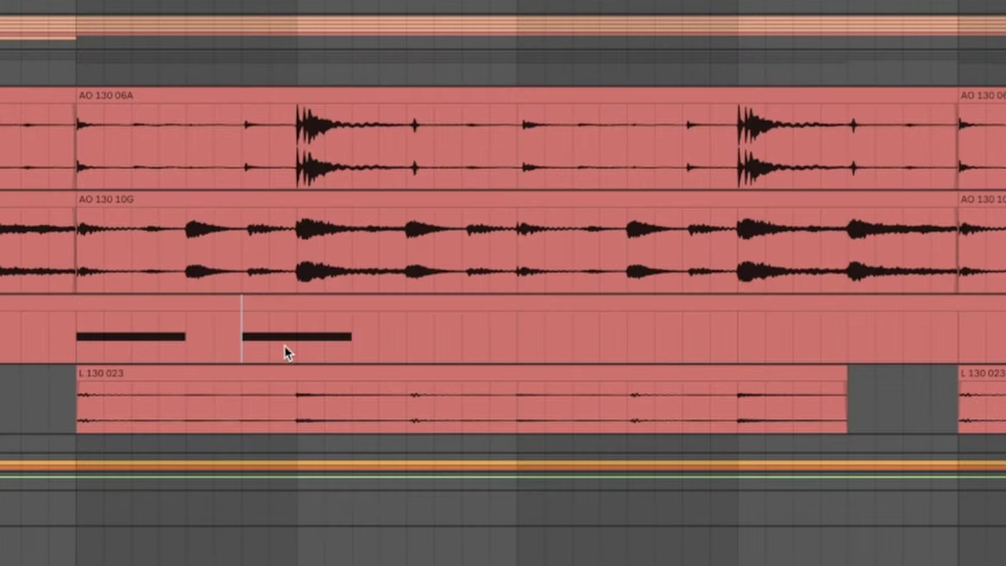
# Step: Try trimming the PERC RACK 1 clips around 157.2 to cut the second conga note where the snare hits
pyautogui.moveTo(300, 304); pyautogui.dragTo(406, 304)
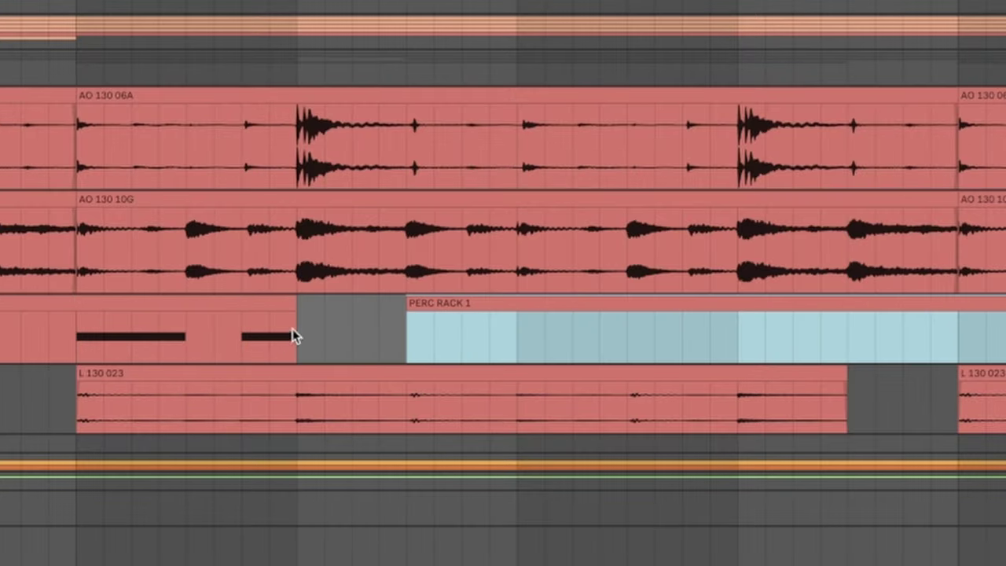
pyautogui.click(244, 348)
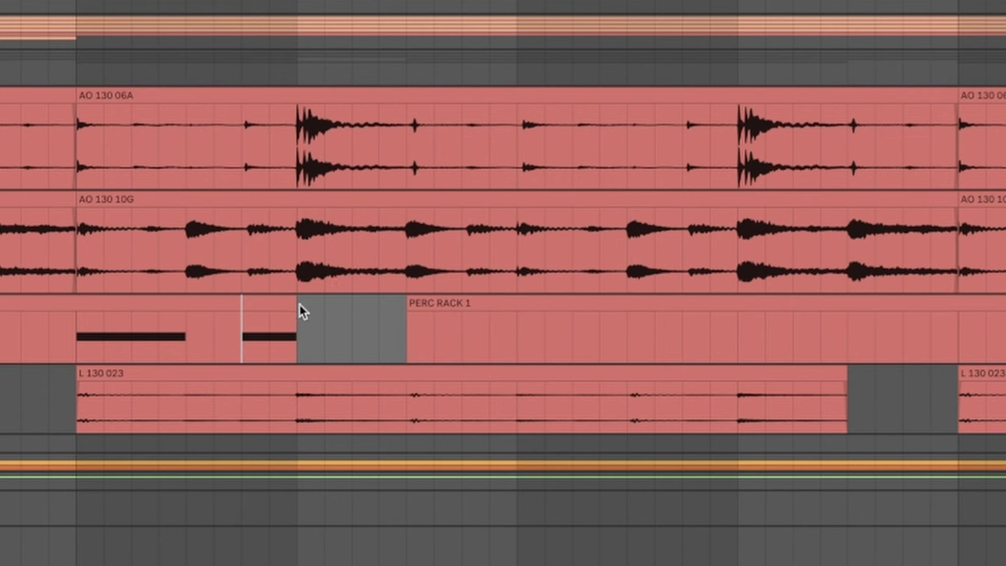
pyautogui.moveTo(300, 305); pyautogui.dragTo(352, 311)
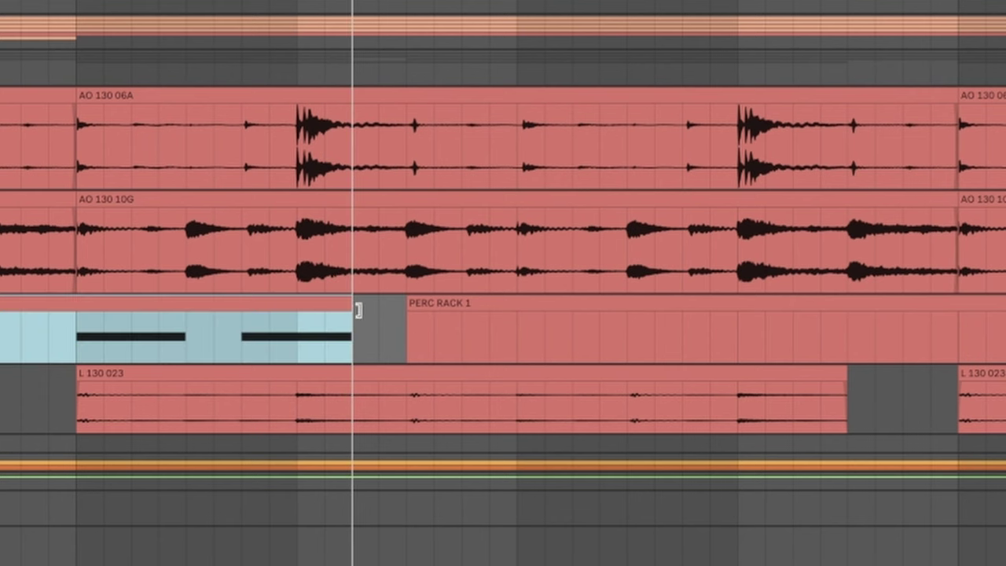
pyautogui.click(301, 347)
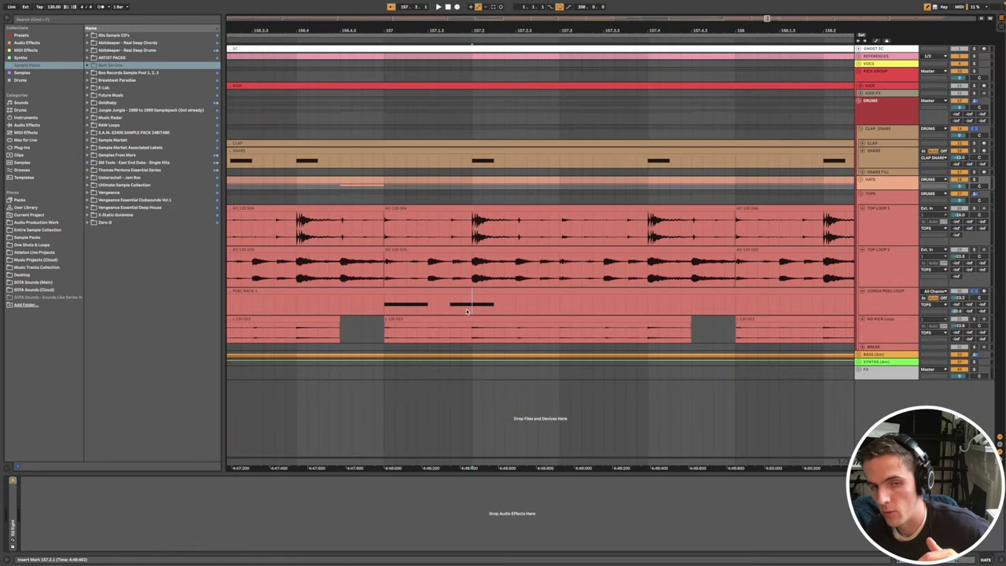
# Step: Play the conga part from bar 157 to examine its sidechain compression triggered by the SNARE track
pyautogui.click(474, 161)
pyautogui.click(384, 308)
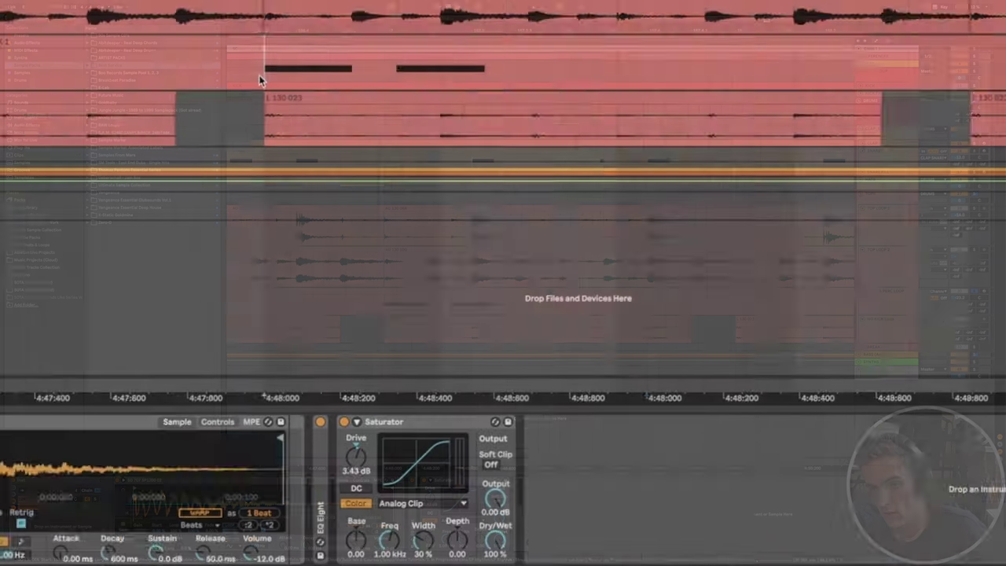
pyautogui.press('space')
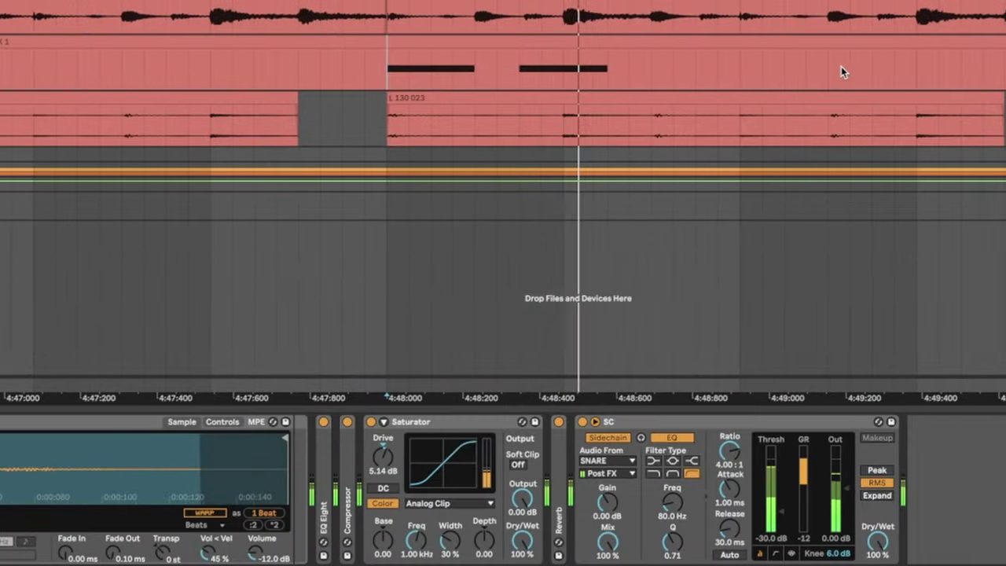
pyautogui.press('space')
pyautogui.press('space')
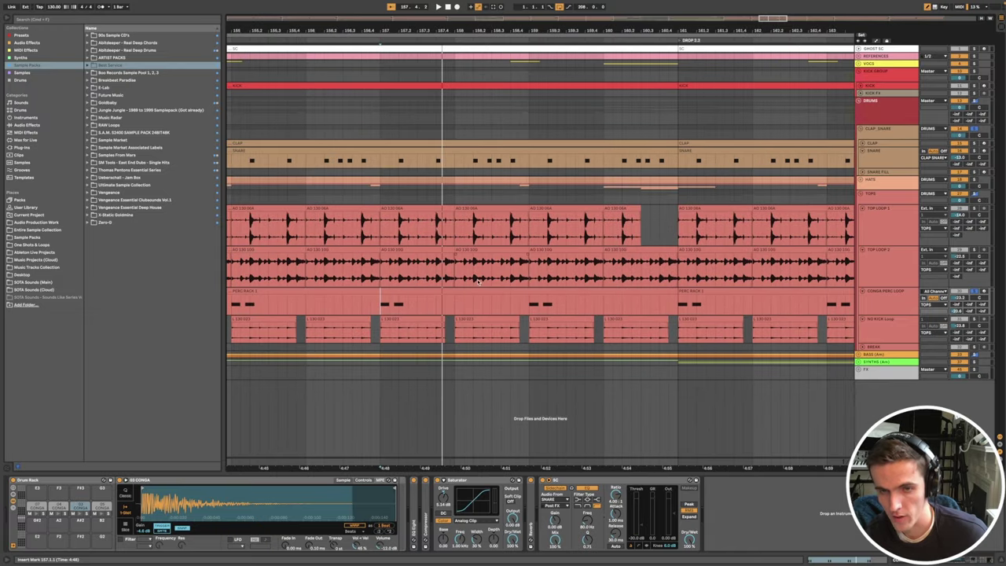
# Step: Reduce the track heights of TOP LOOP 1, TOP LOOP 2, CONGA PERC LOOP and NO KICK Loop
pyautogui.scroll(-3, 478, 281)
pyautogui.hscroll(-3, 468, 206)
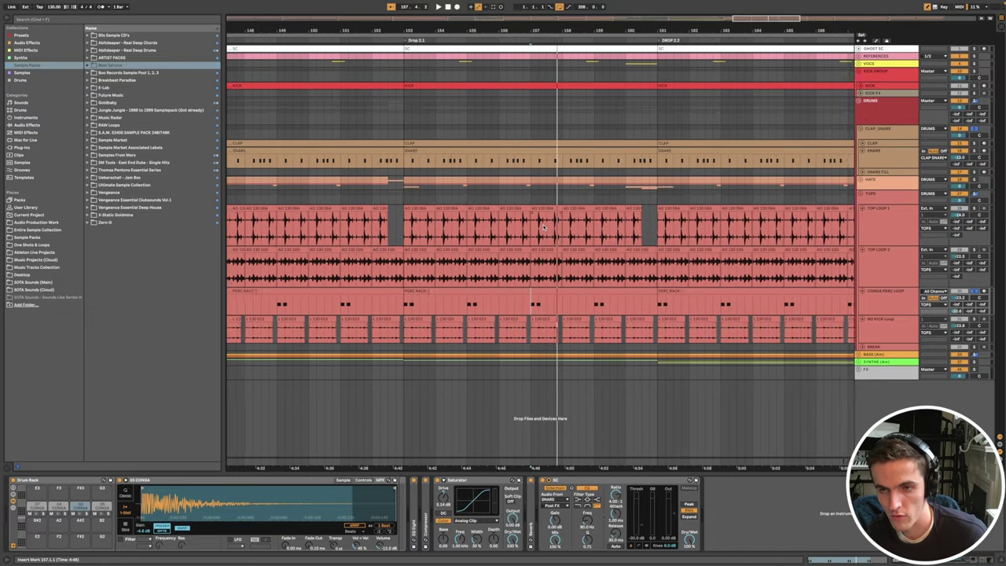
pyautogui.scroll(-3, 542, 213)
pyautogui.click(874, 236)
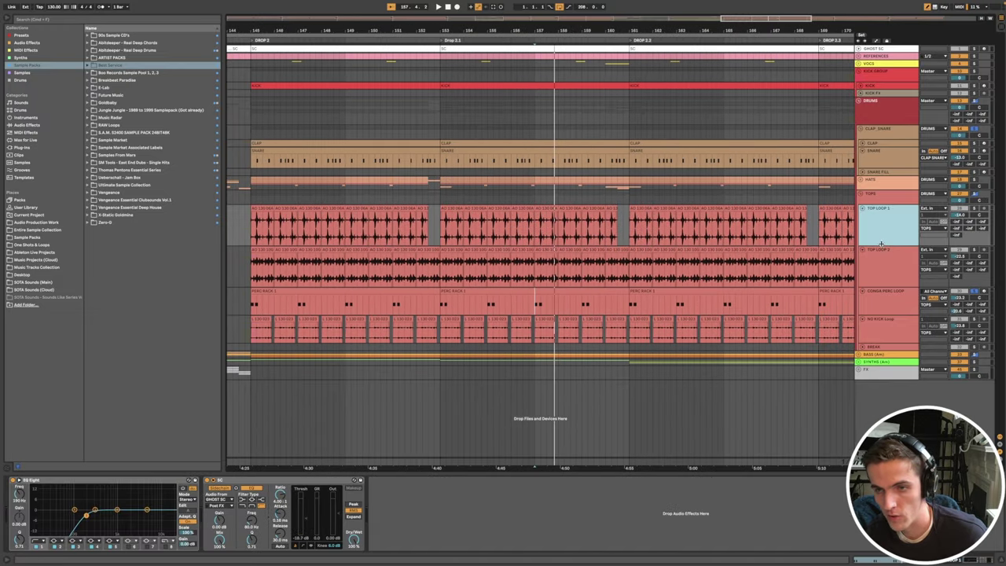
pyautogui.moveTo(882, 243); pyautogui.dragTo(884, 227)
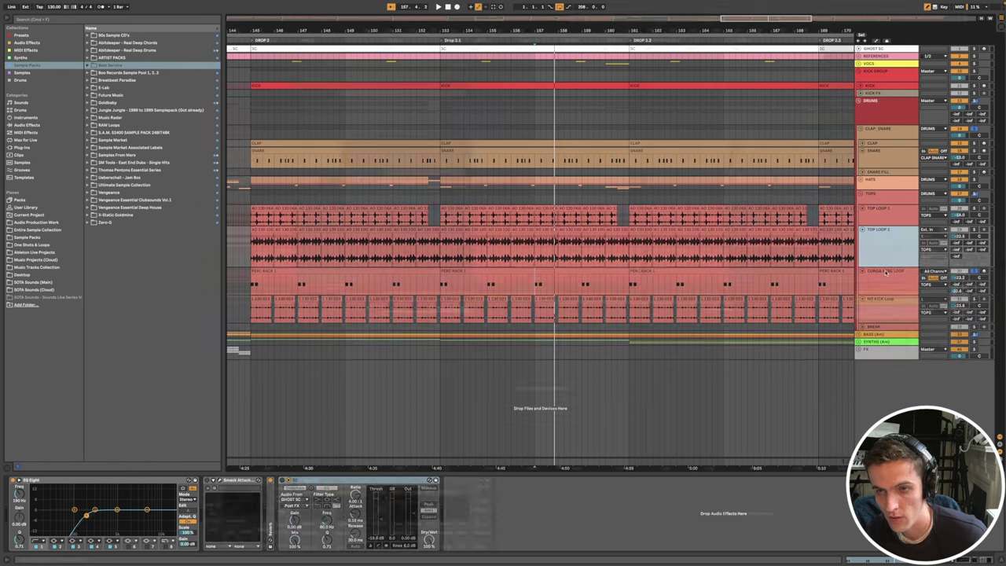
pyautogui.click(643, 304)
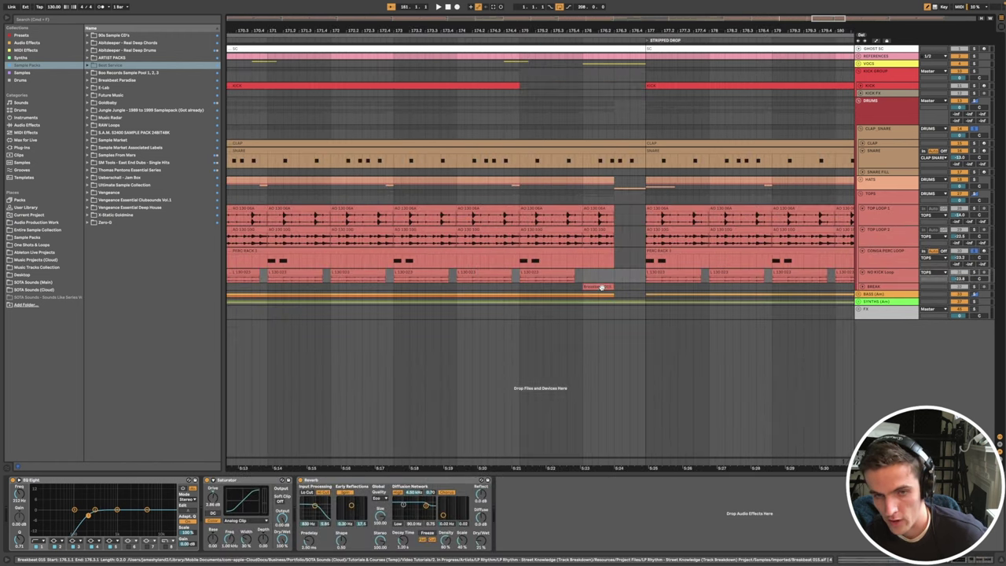
# Step: Solo the BREAK track and play its breakbeat clips before the Stripped Drop and the Outro
pyautogui.click(601, 287)
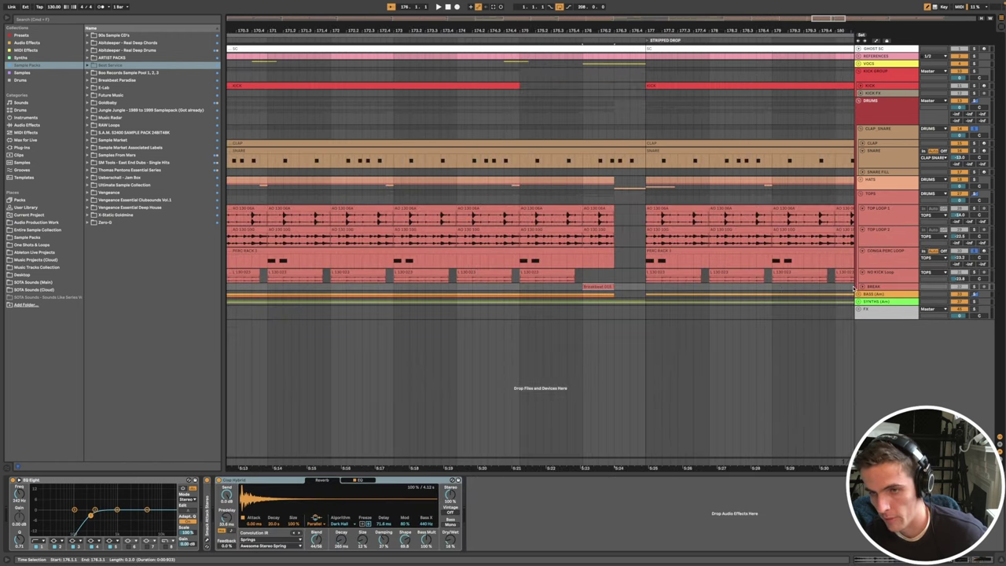
pyautogui.press('space')
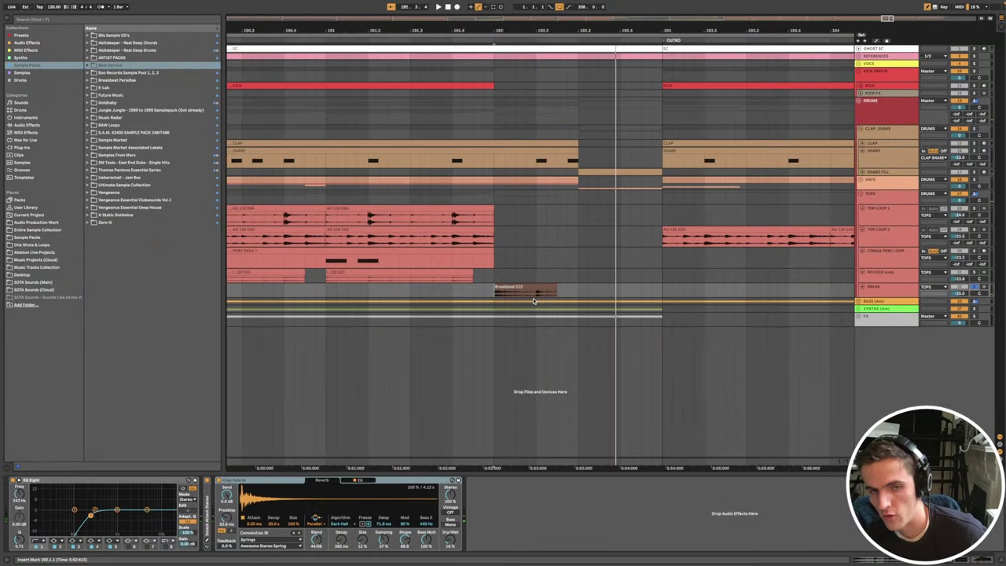
pyautogui.scroll(-5, 708, 295)
pyautogui.hscroll(5, 708, 296)
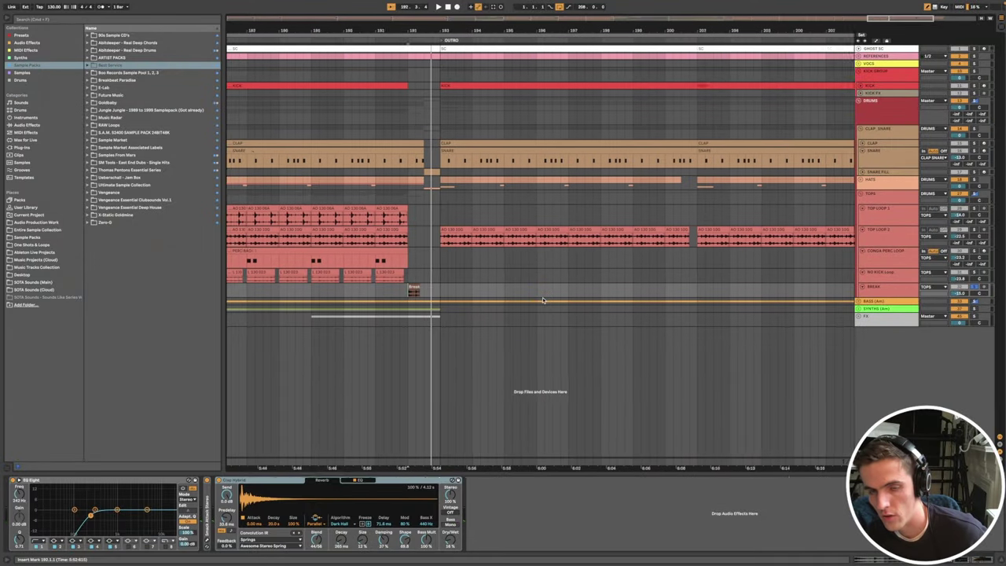
# Step: Play the breakbeat clip at the end of the Outro and examine the BREAK track's EQ Eight and Clap Hybrid reverb
pyautogui.hscroll(5, 707, 295)
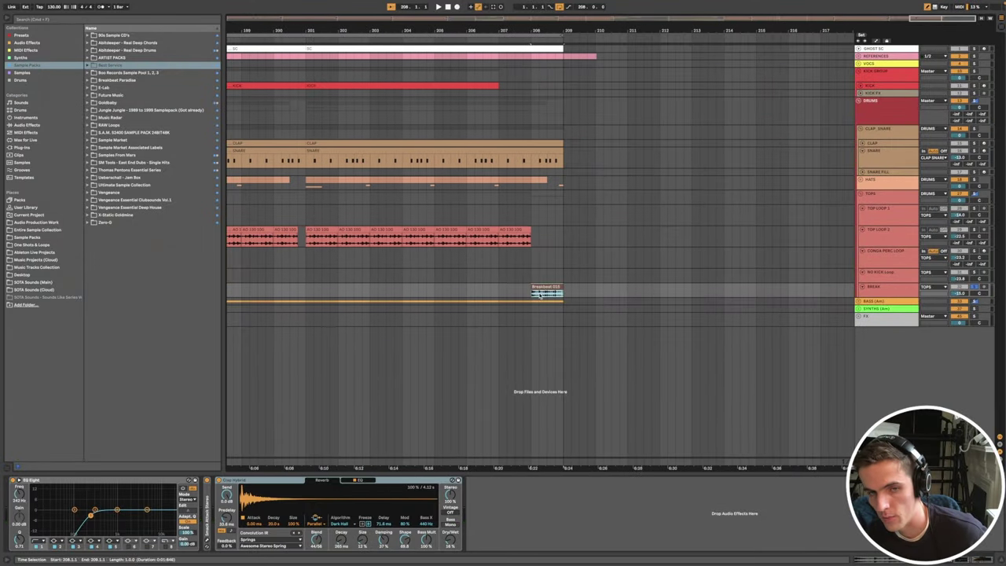
pyautogui.press('space')
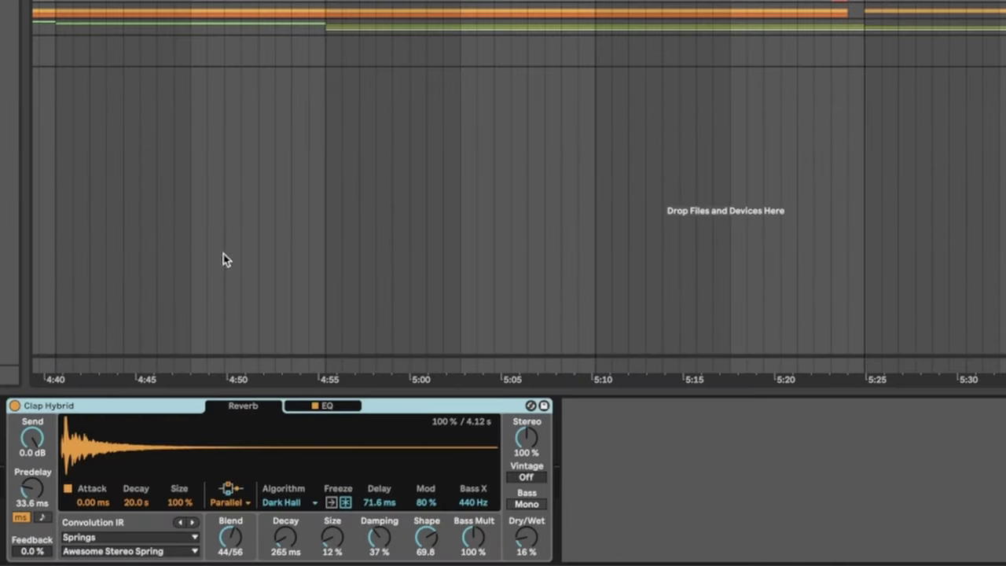
pyautogui.hscroll(-10, 794, 79)
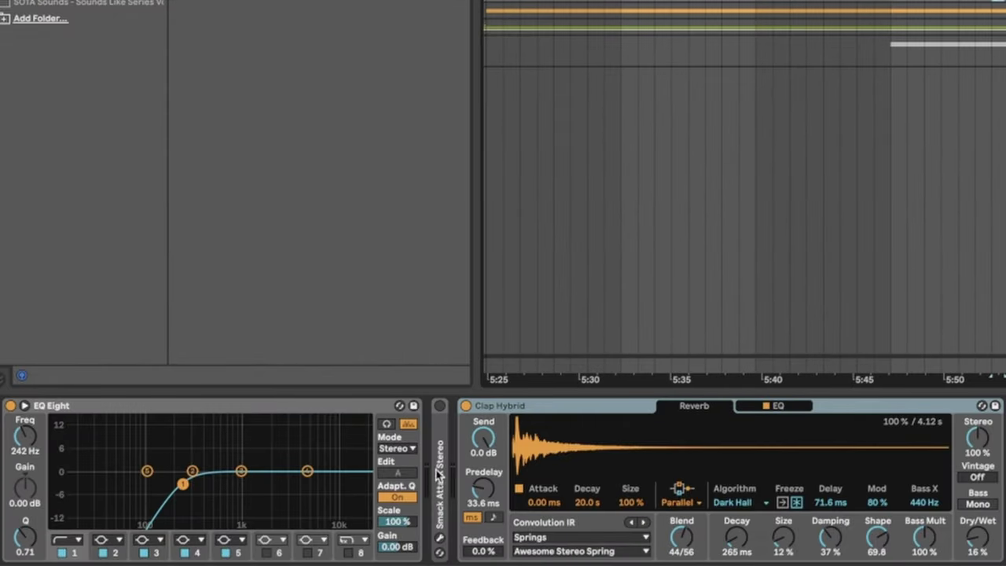
pyautogui.press('space')
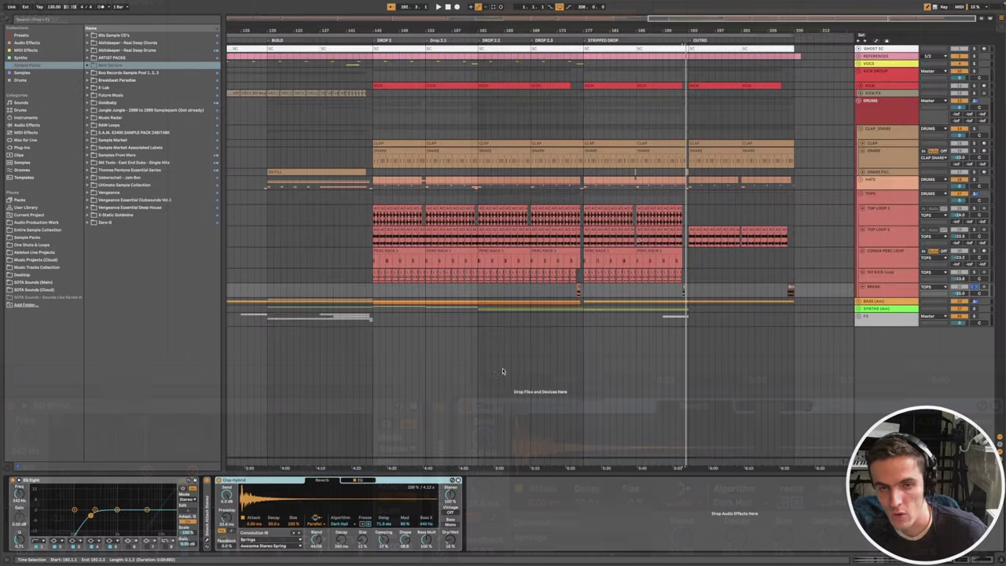
# Step: Fold the NO KICK Loop, BREAK and CONGA PERC LOOP tracks
pyautogui.click(683, 283)
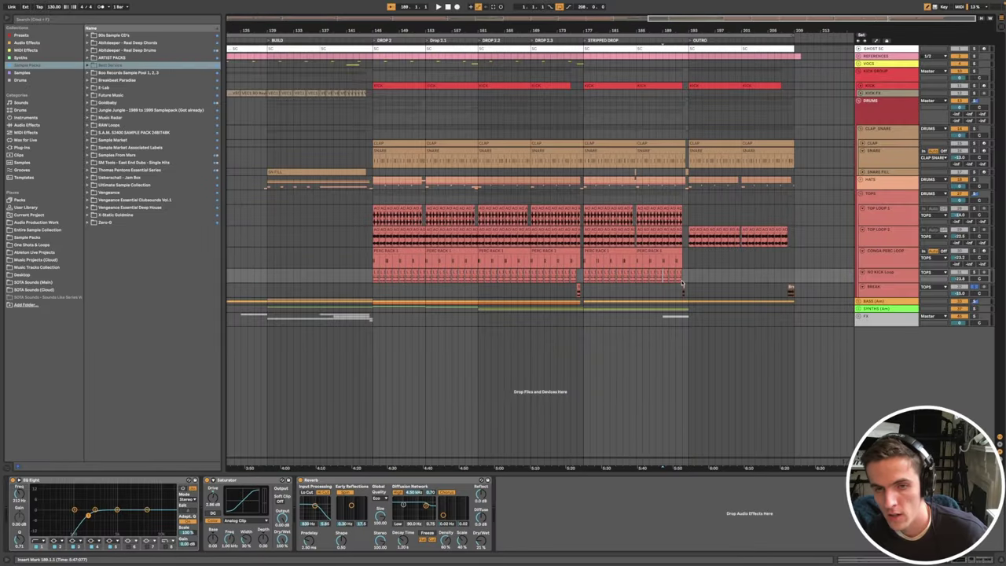
pyautogui.click(862, 272)
pyautogui.click(862, 280)
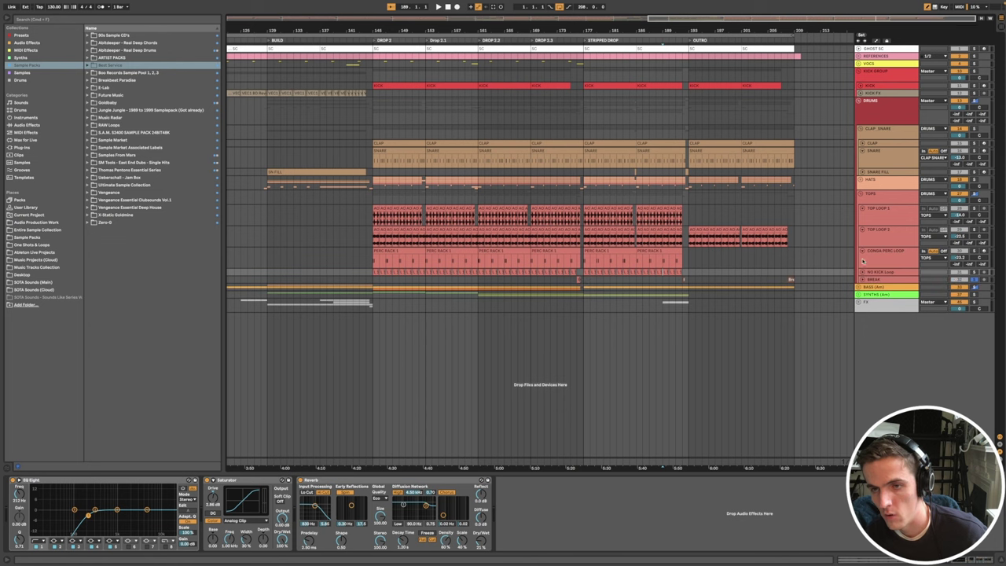
pyautogui.click(863, 251)
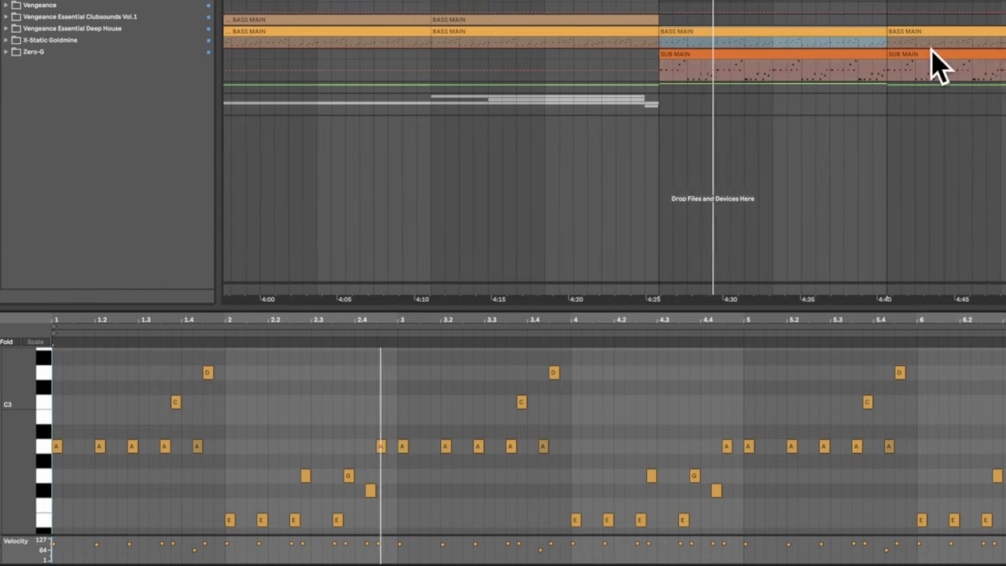
# Step: Enlarge the note editor for the BASS MAIN clip at Drop 2 and play it to examine its notes and velocities
pyautogui.click(820, 61)
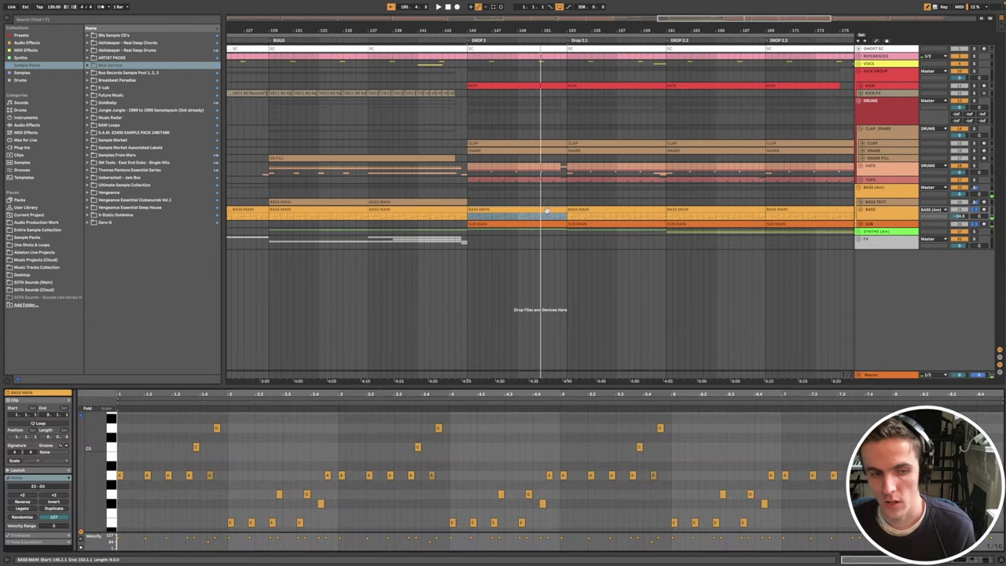
pyautogui.scroll(-1, 487, 440)
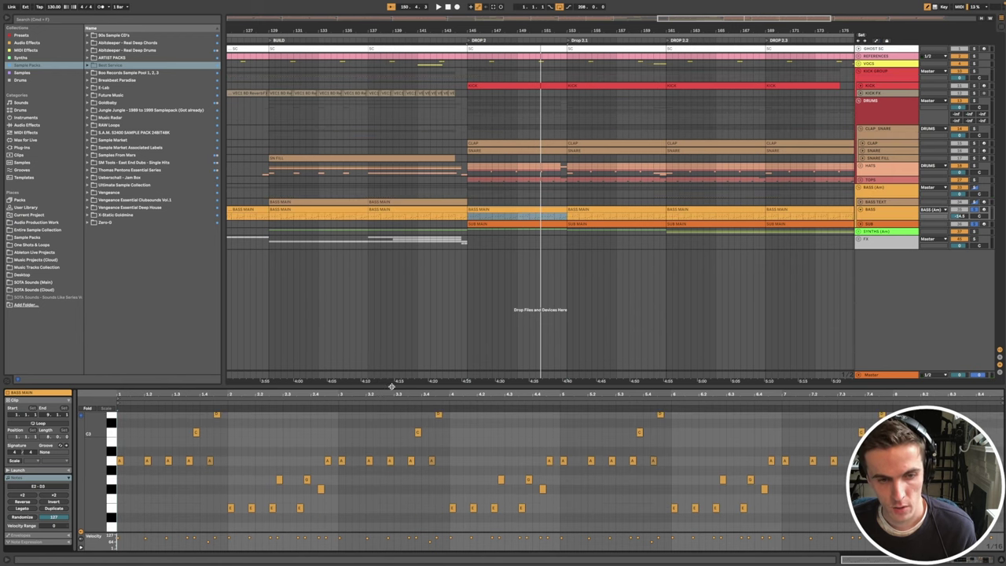
pyautogui.moveTo(391, 385); pyautogui.dragTo(394, 334)
pyautogui.scroll(1, 354, 443)
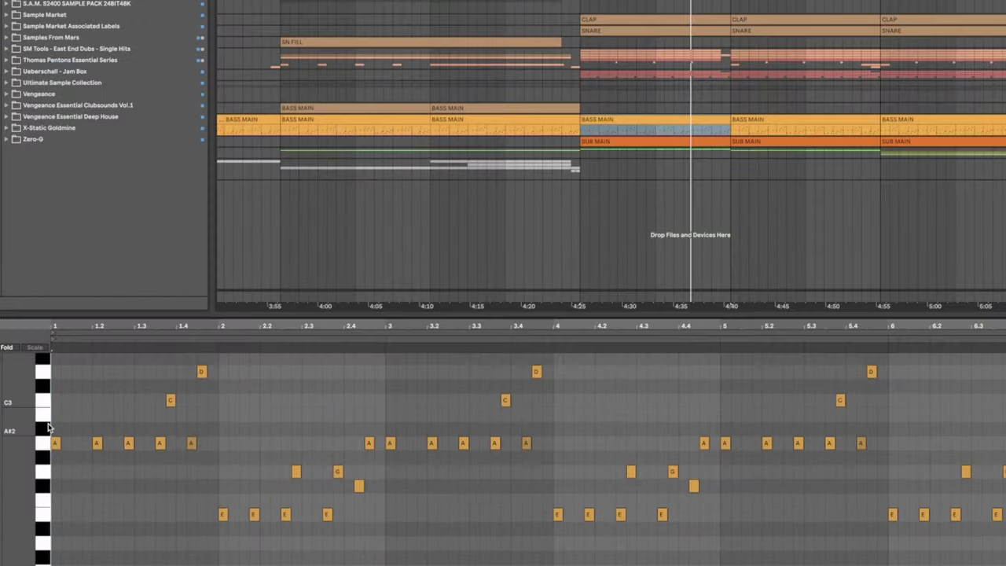
pyautogui.press('space')
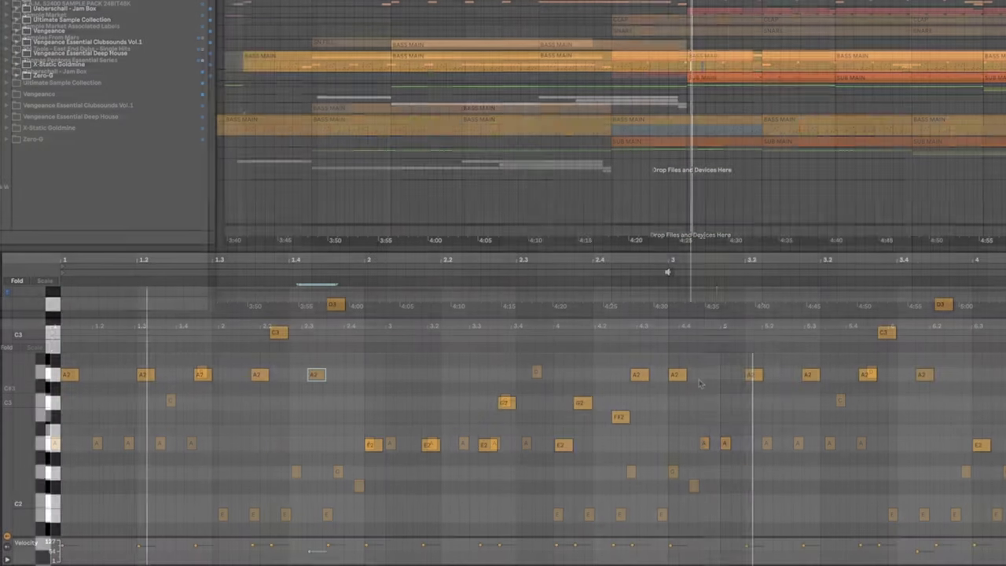
pyautogui.click(669, 272)
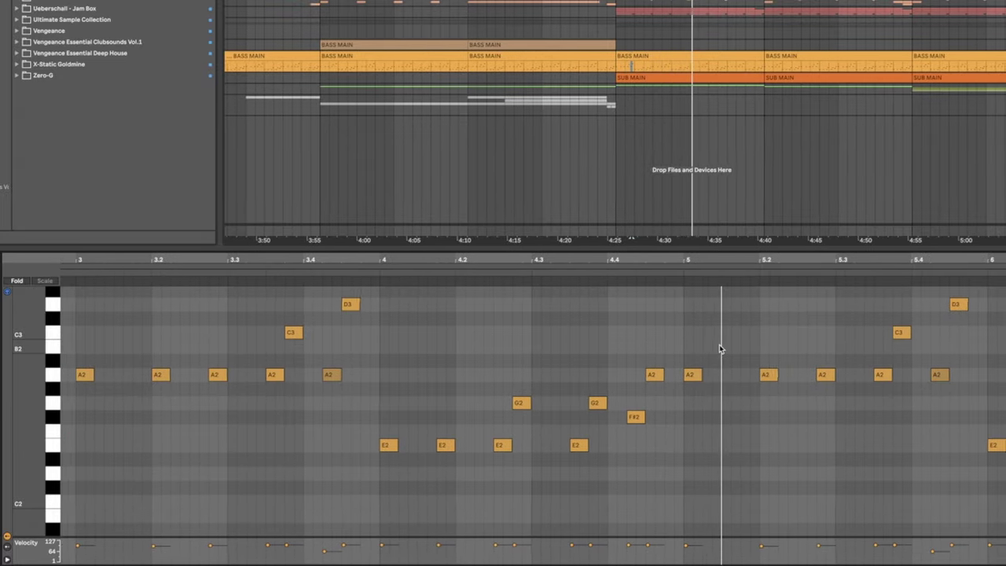
pyautogui.scroll(-4, 750, 354)
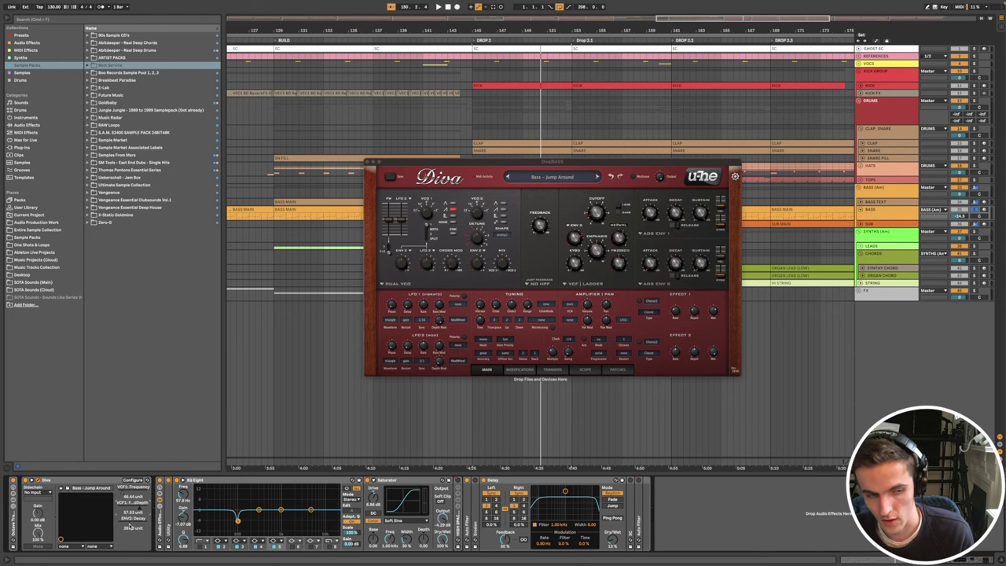
# Step: Raise Diva's ENV2: Decay to 76.71 during playback to hear the longer envelope, and lower it again
pyautogui.moveTo(130, 526); pyautogui.dragTo(129, 503)
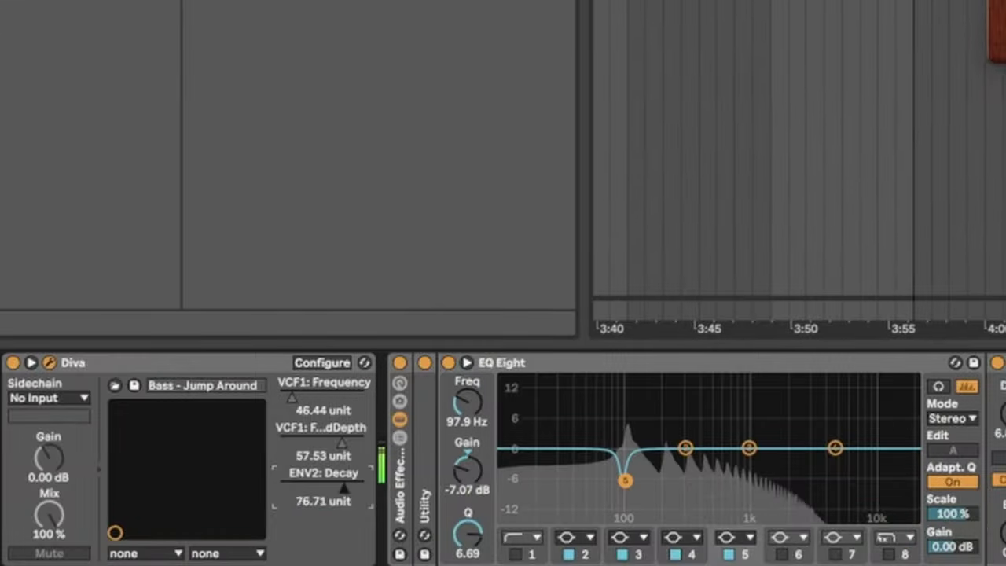
pyautogui.moveTo(342, 489); pyautogui.dragTo(299, 488)
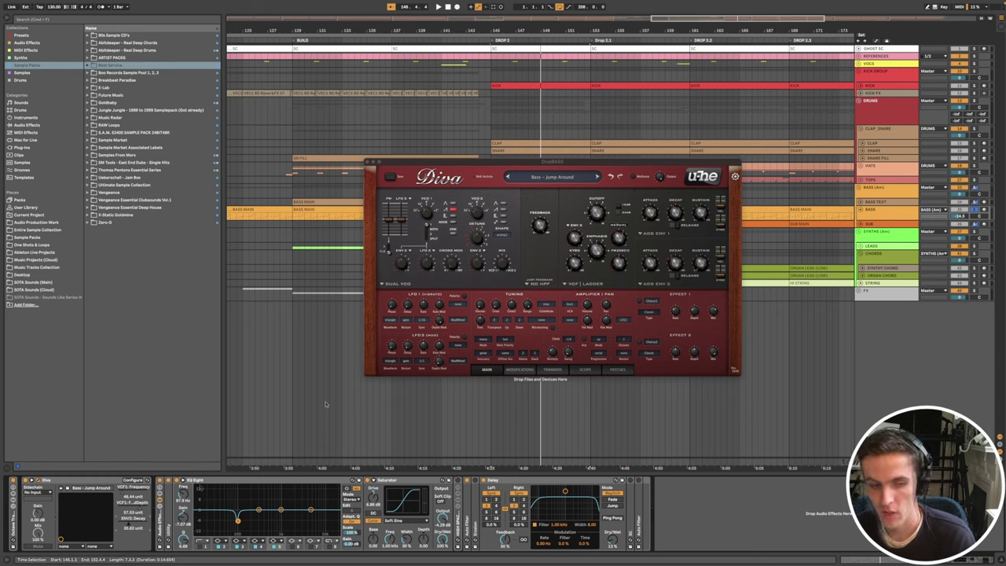
# Step: Close the Diva window and examine the bass's EQ Eight notch, Saturator and Erosion devices
pyautogui.click(367, 163)
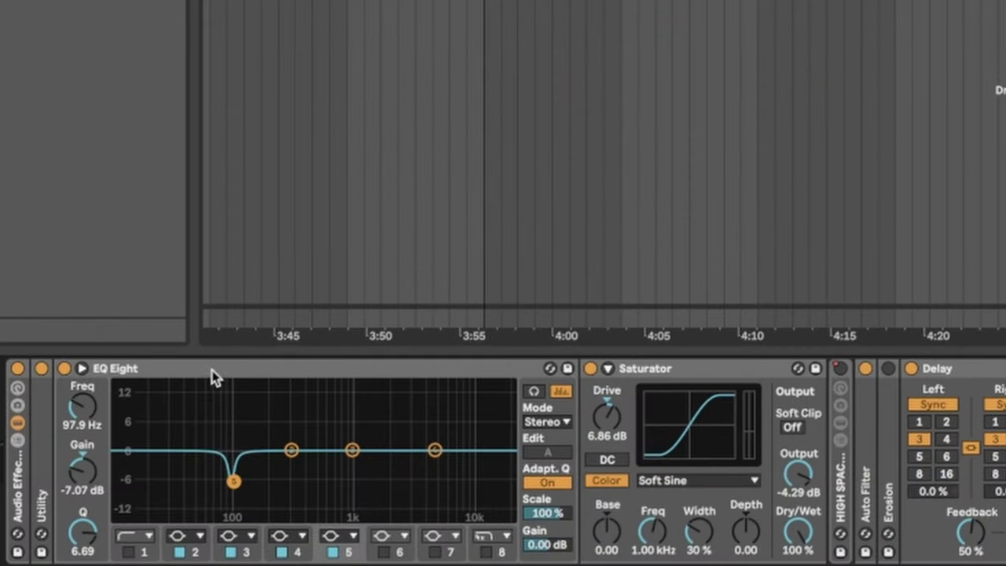
pyautogui.click(239, 520)
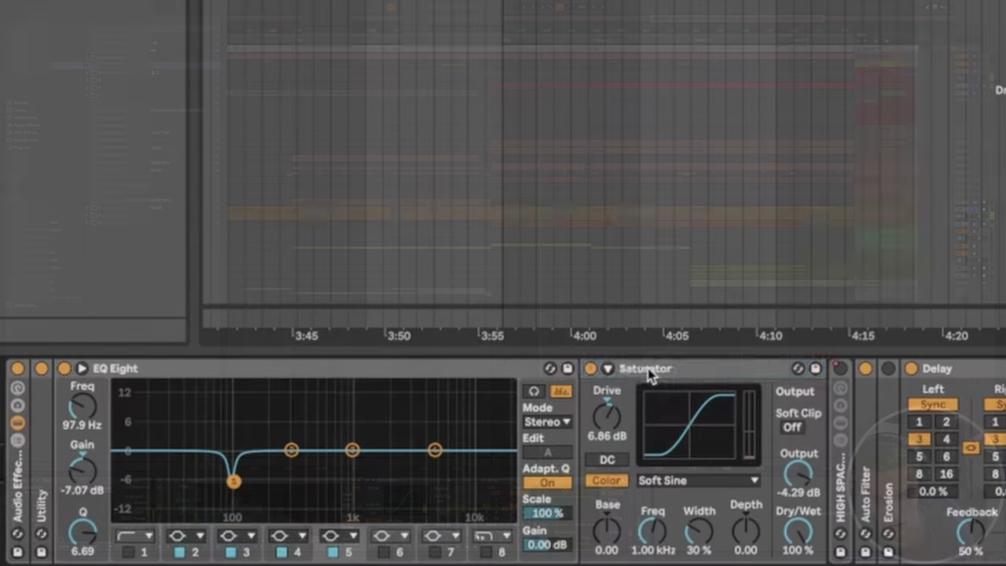
pyautogui.click(649, 372)
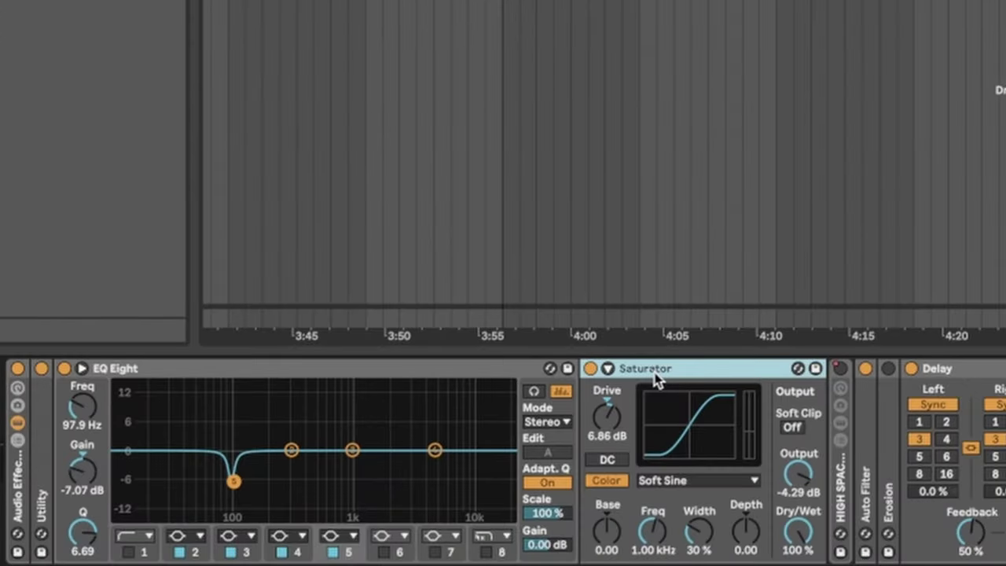
pyautogui.click(889, 371)
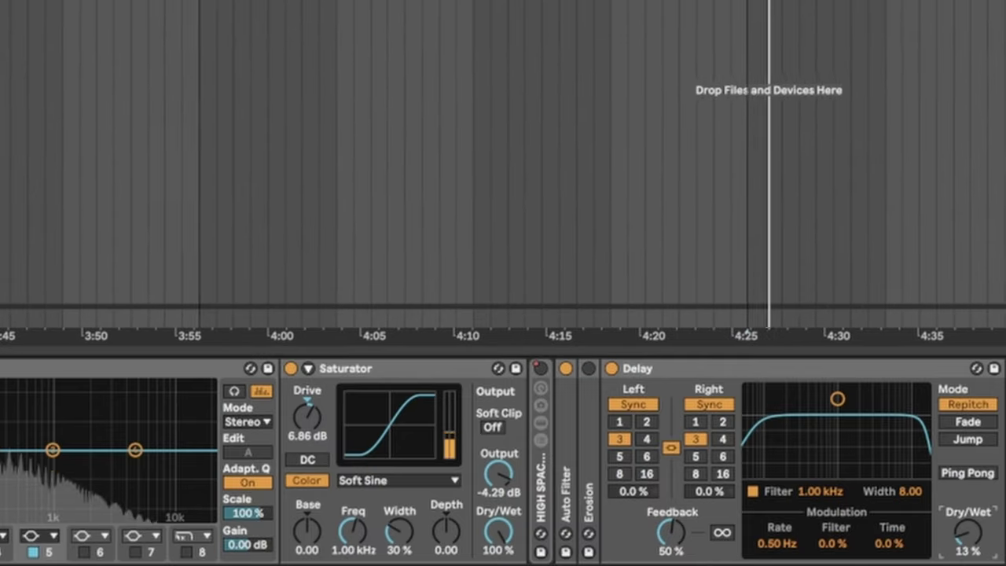
# Step: Raise the bass Delay's Dry/Wet to 30%, narrow its filter to 2.79 kHz with width 4.30, and lower Dry/Wet again
pyautogui.moveTo(614, 539); pyautogui.dragTo(614, 534)
pyautogui.moveTo(968, 532); pyautogui.dragTo(968, 519)
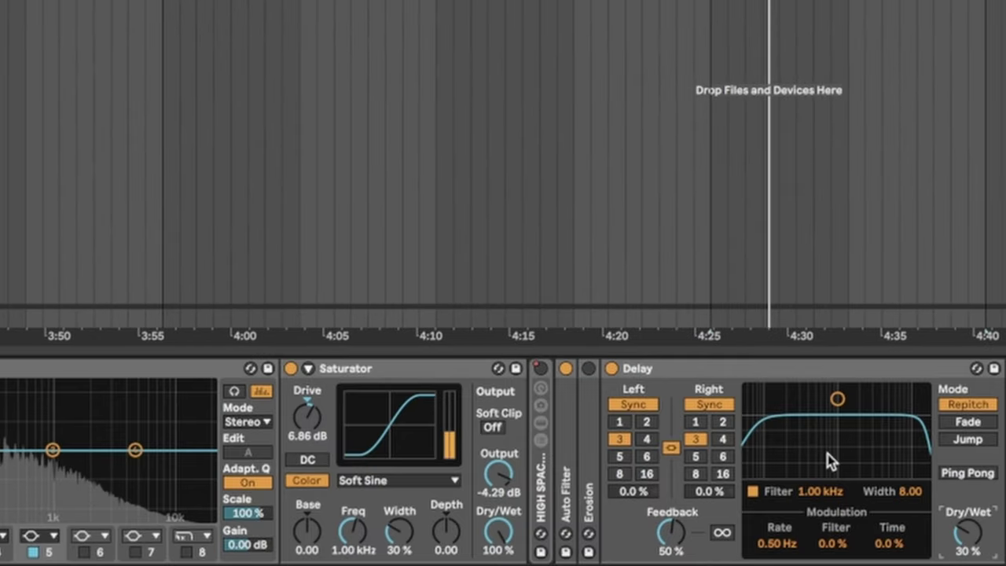
pyautogui.moveTo(838, 399); pyautogui.dragTo(868, 435)
pyautogui.moveTo(968, 532)
pyautogui.mouseDown()
pyautogui.moveTo(968, 510)
pyautogui.moveTo(968, 540)
pyautogui.mouseUp()
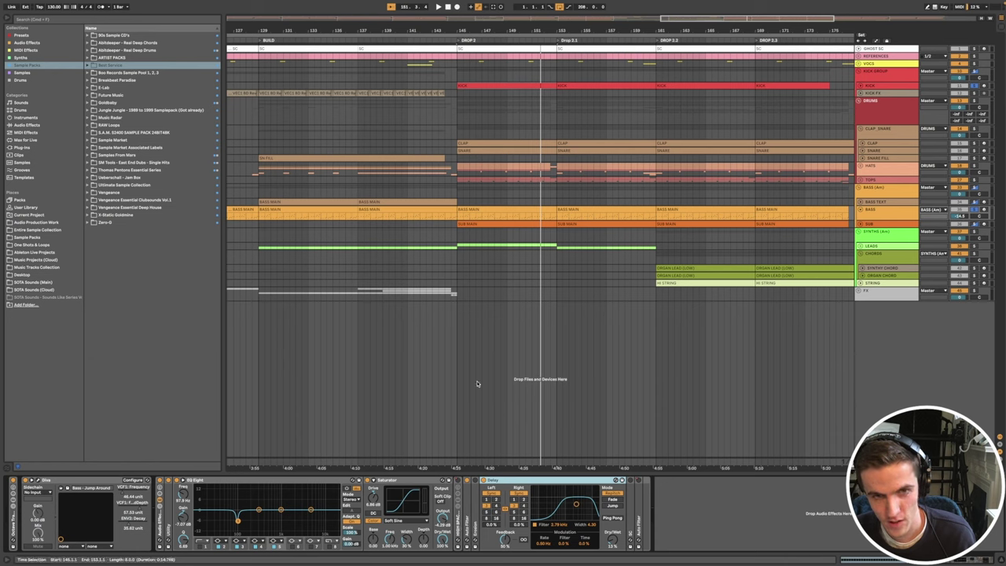
# Step: Expand the bass's HIGH SPACE rack, check its Reverb, and unfold and switch on its Delay
pyautogui.doubleClick(458, 522)
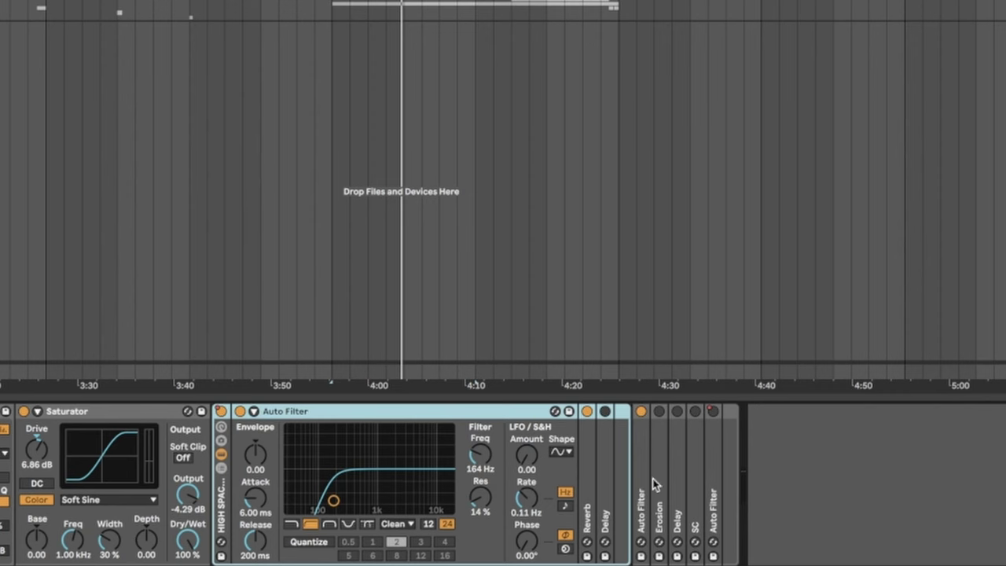
pyautogui.doubleClick(590, 498)
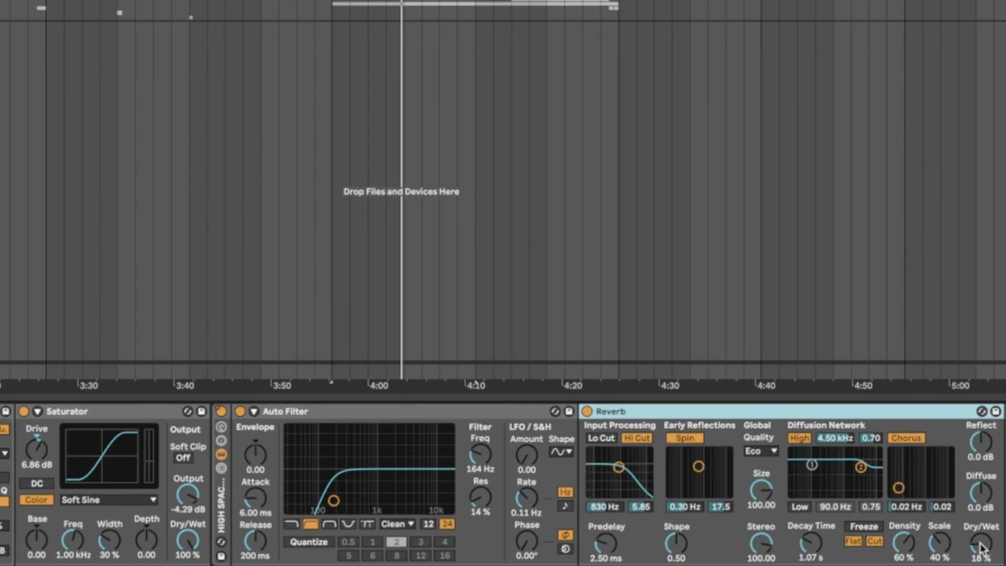
pyautogui.doubleClick(838, 409)
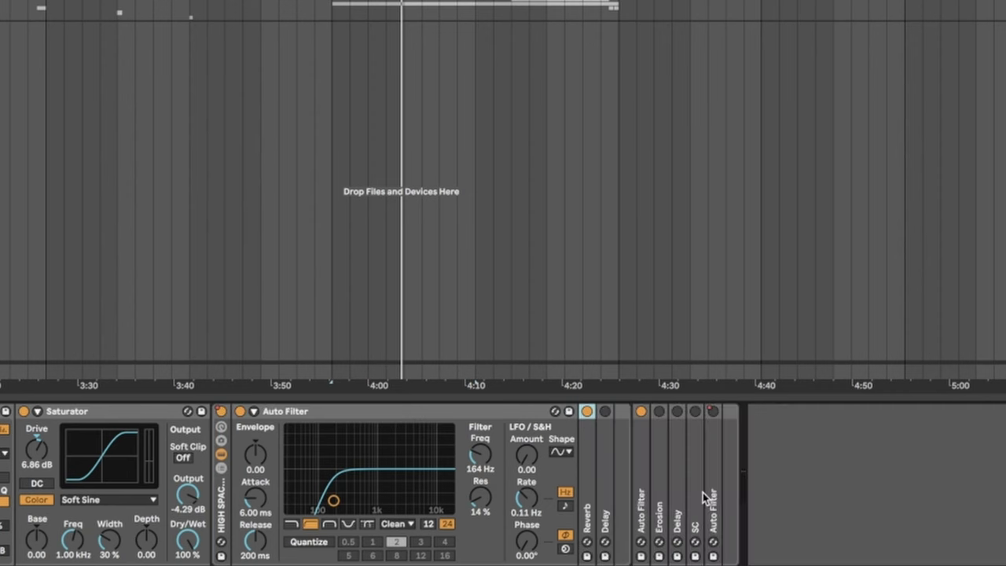
pyautogui.doubleClick(606, 491)
pyautogui.click(605, 412)
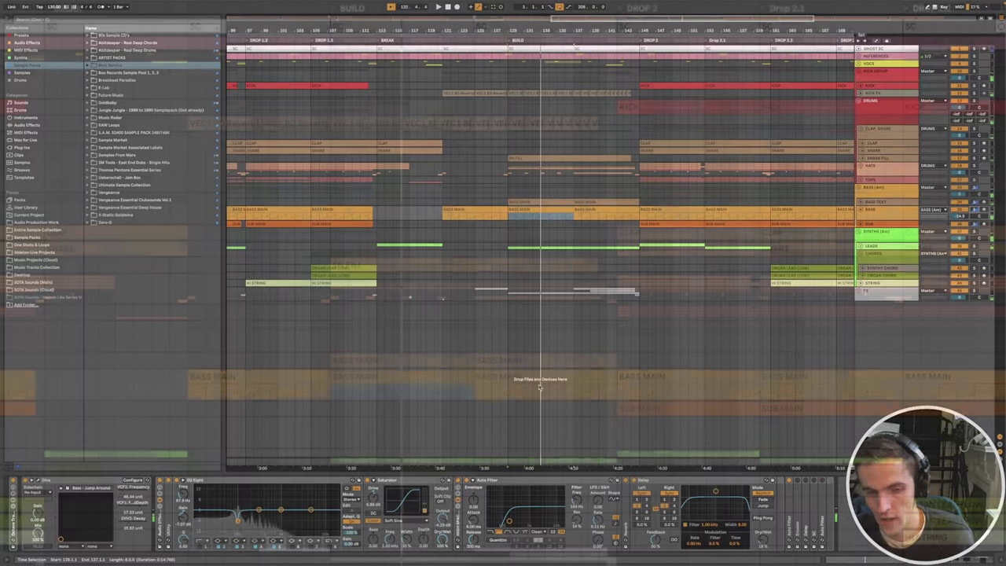
# Step: Unfold and solo the BASS TEXT track
pyautogui.scroll(-3, 590, 264)
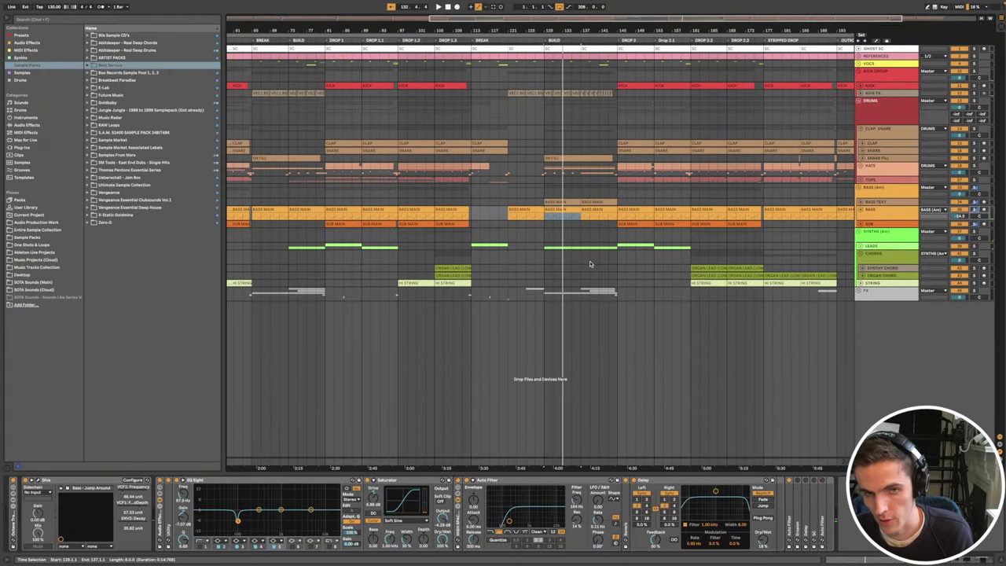
pyautogui.scroll(-2, 591, 264)
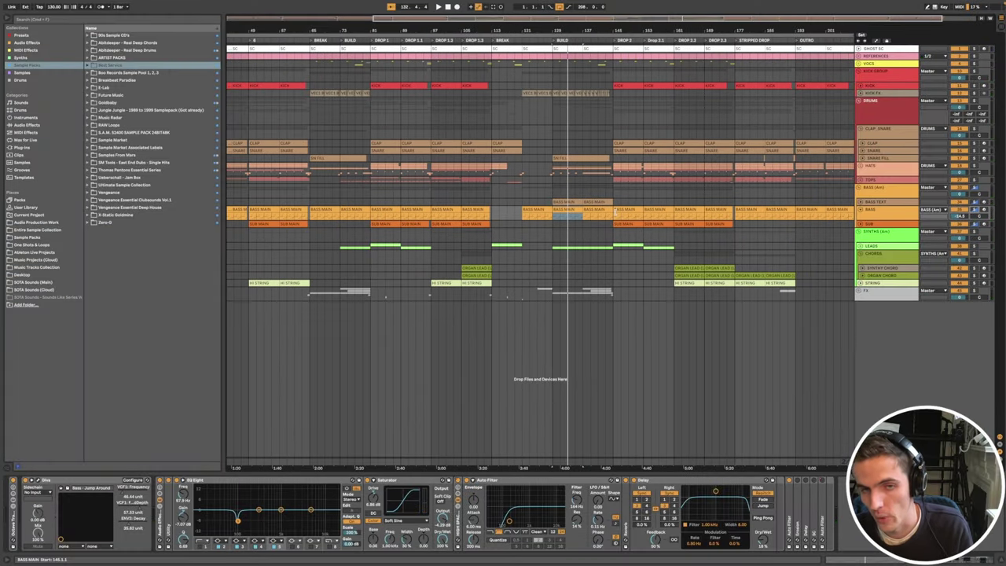
pyautogui.click(595, 203)
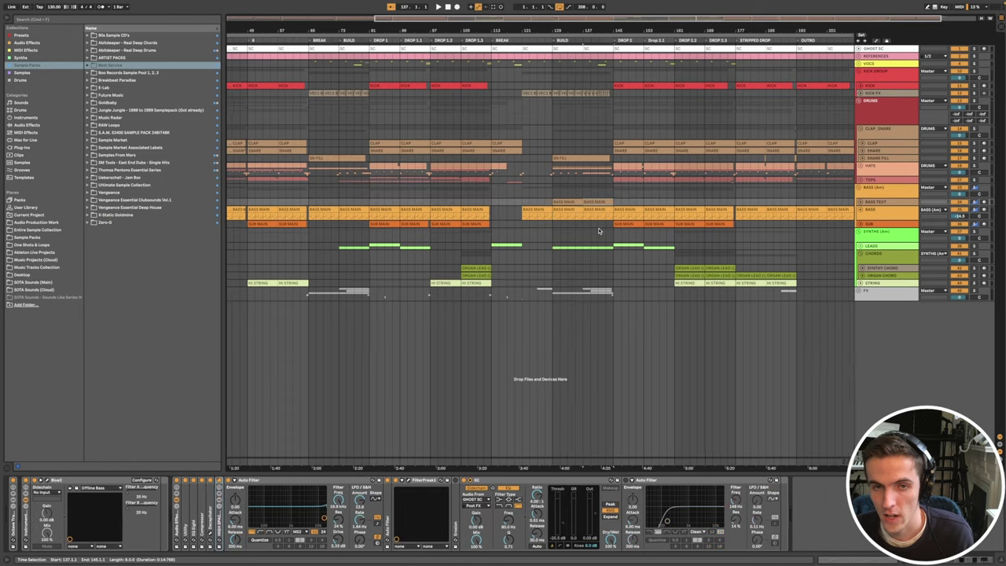
pyautogui.scroll(5, 600, 229)
pyautogui.click(860, 203)
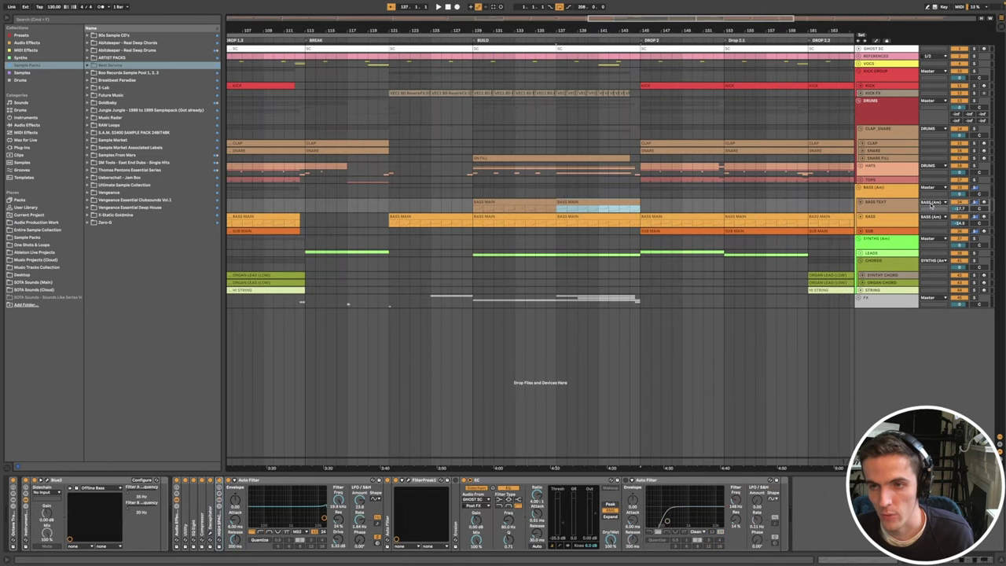
pyautogui.click(974, 202)
# Step: Play the BASS TEXT track from its first BASS MAIN clip at the start of the second Build
pyautogui.click(607, 201)
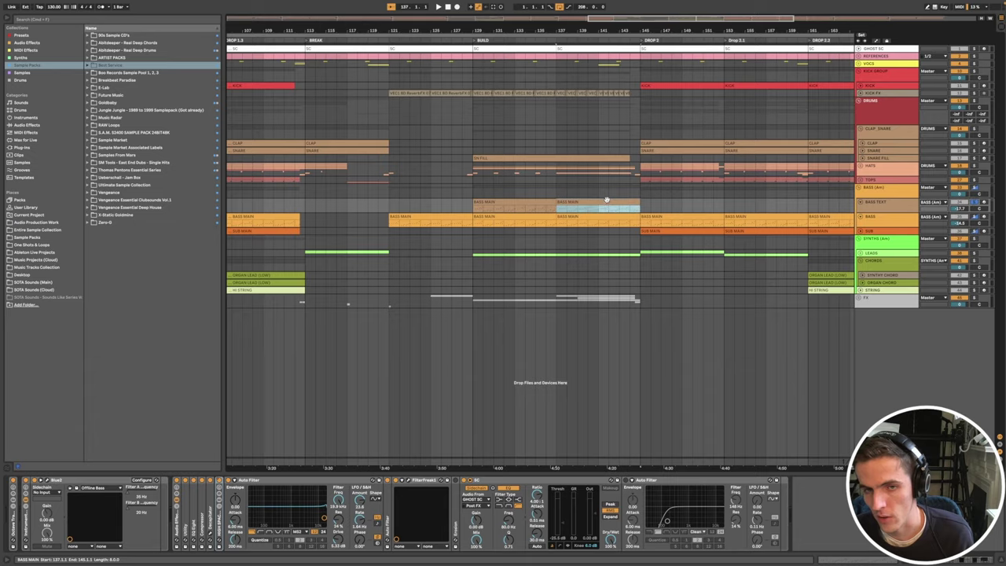
pyautogui.scroll(-8, 607, 202)
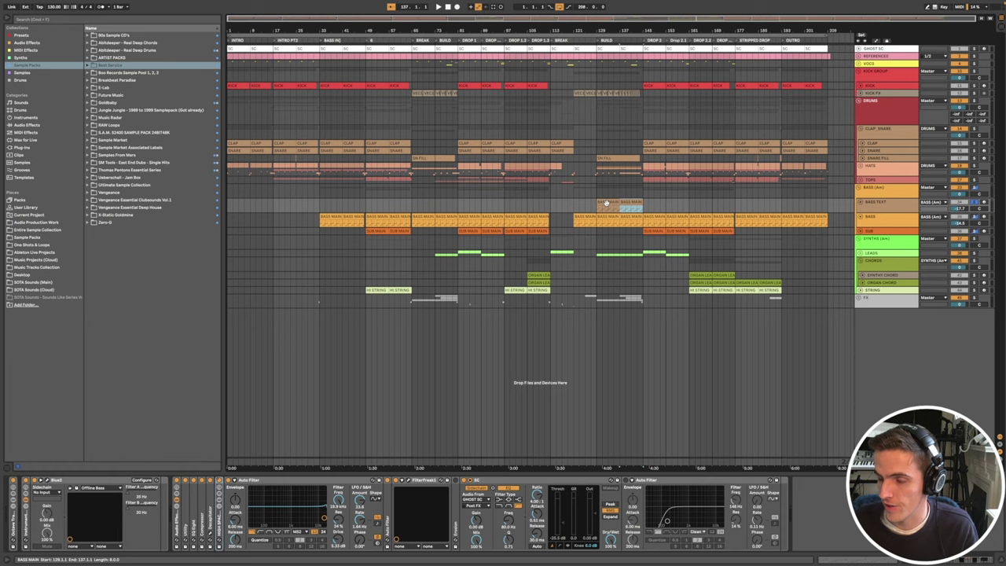
pyautogui.click(606, 203)
pyautogui.press('space')
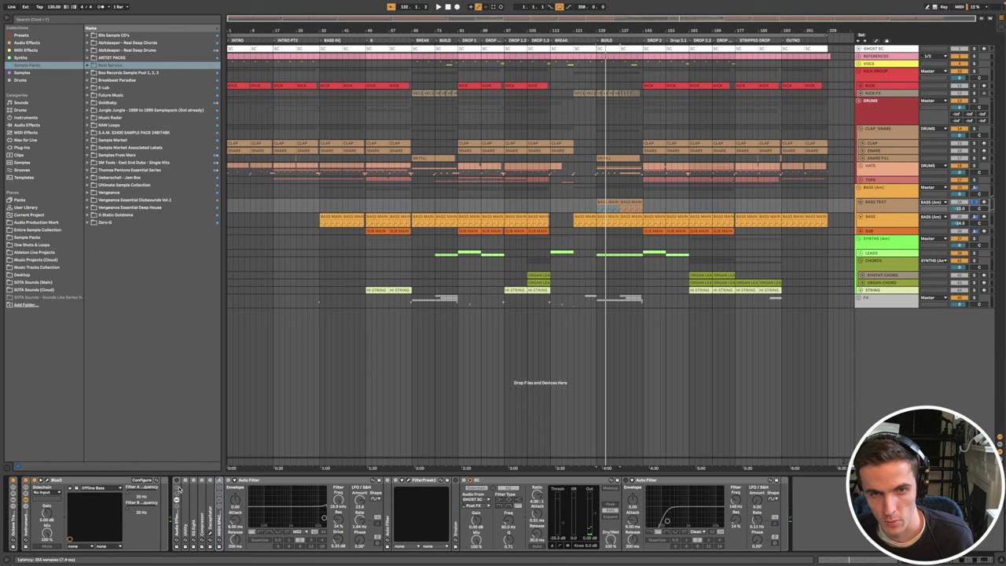
# Step: Switch the BASS TEXT track's audio effect rack back on and adjust the Frequency in FilterFreak1's BassThickener preset
pyautogui.click(600, 267)
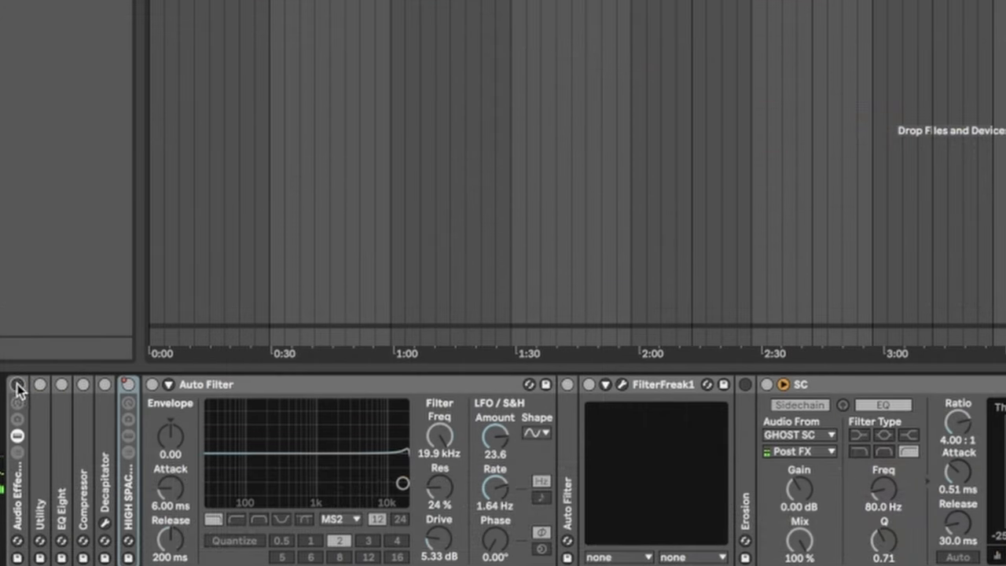
pyautogui.click(16, 385)
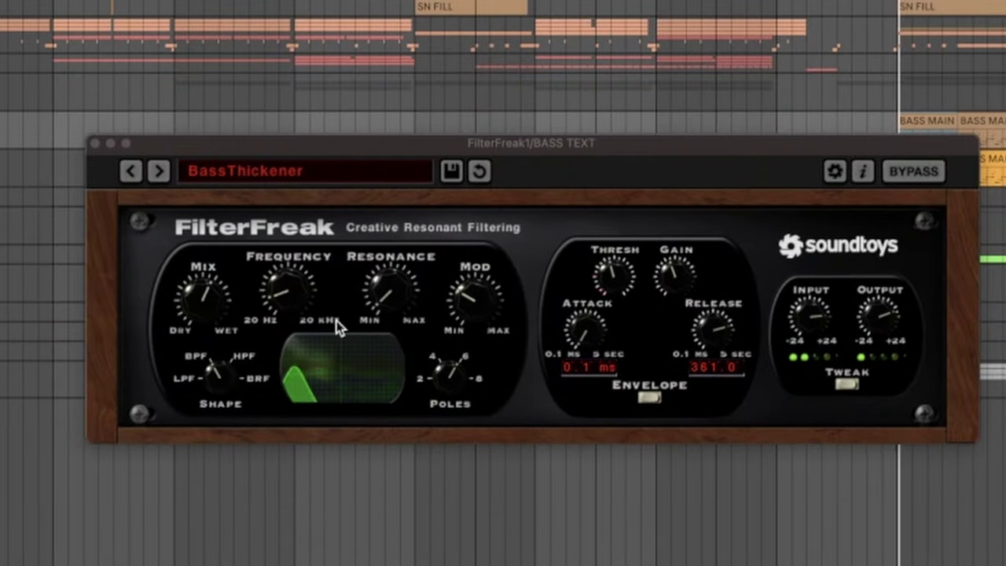
pyautogui.moveTo(284, 289); pyautogui.dragTo(283, 264)
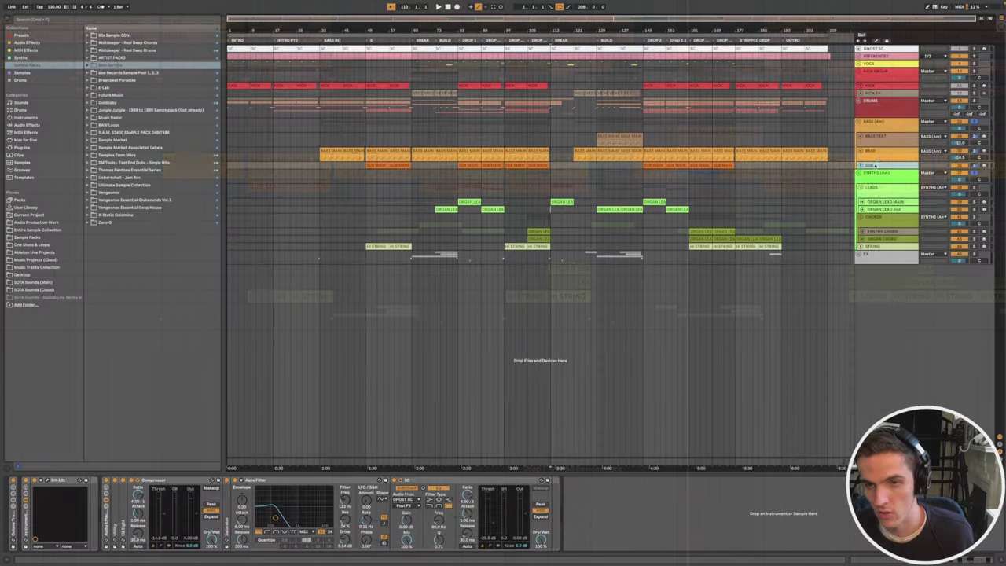
# Step: Unfold the ORGAN LEAD MAIN track's Little Plate, open its window to examine the reverb settings, and close and fold it
pyautogui.click(881, 154)
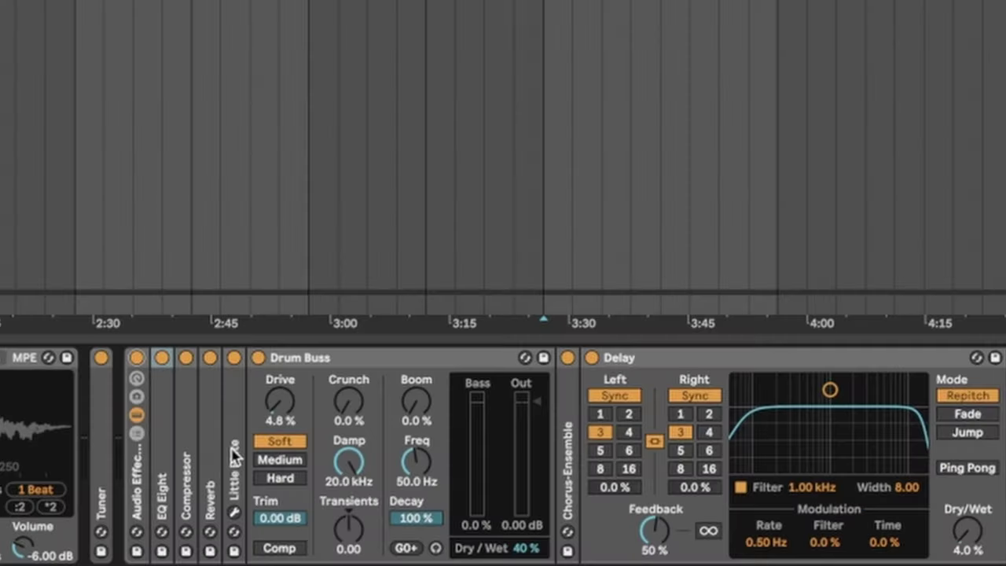
pyautogui.doubleClick(235, 456)
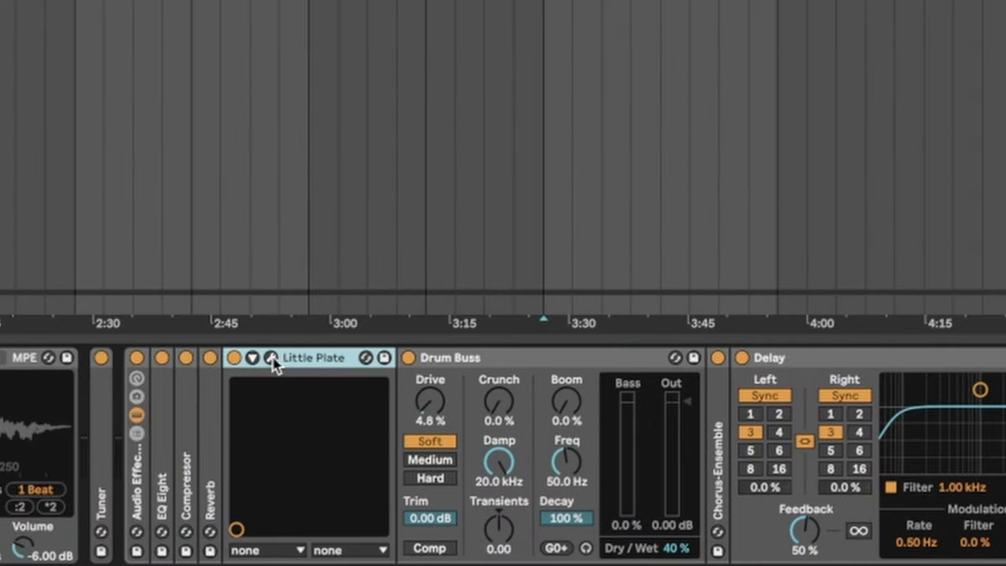
pyautogui.click(271, 359)
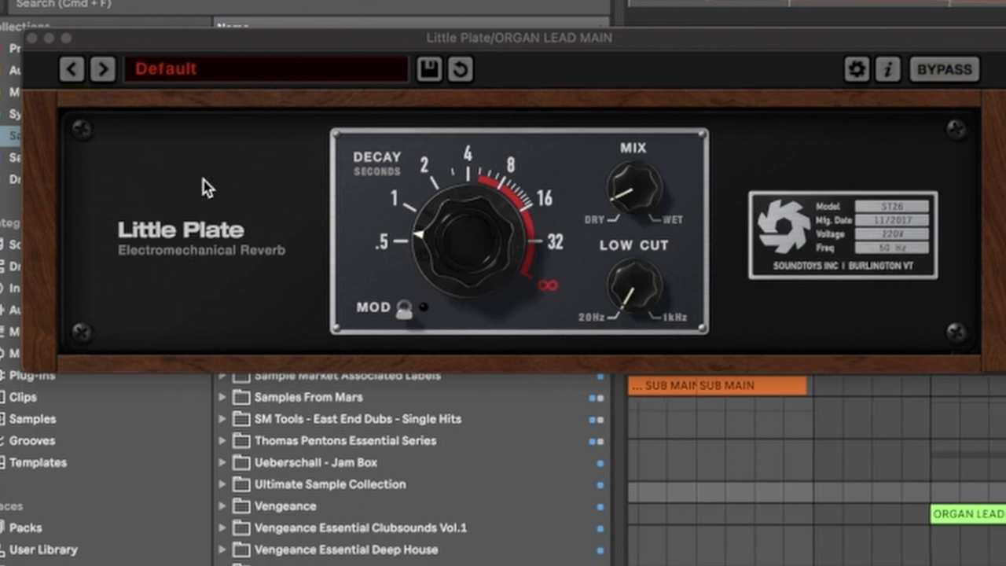
pyautogui.click(32, 37)
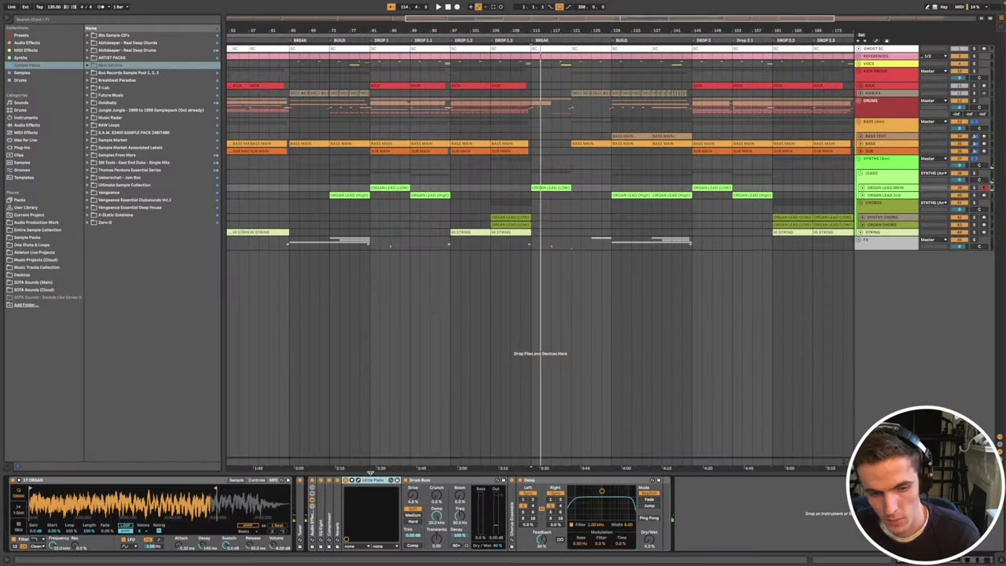
pyautogui.doubleClick(373, 481)
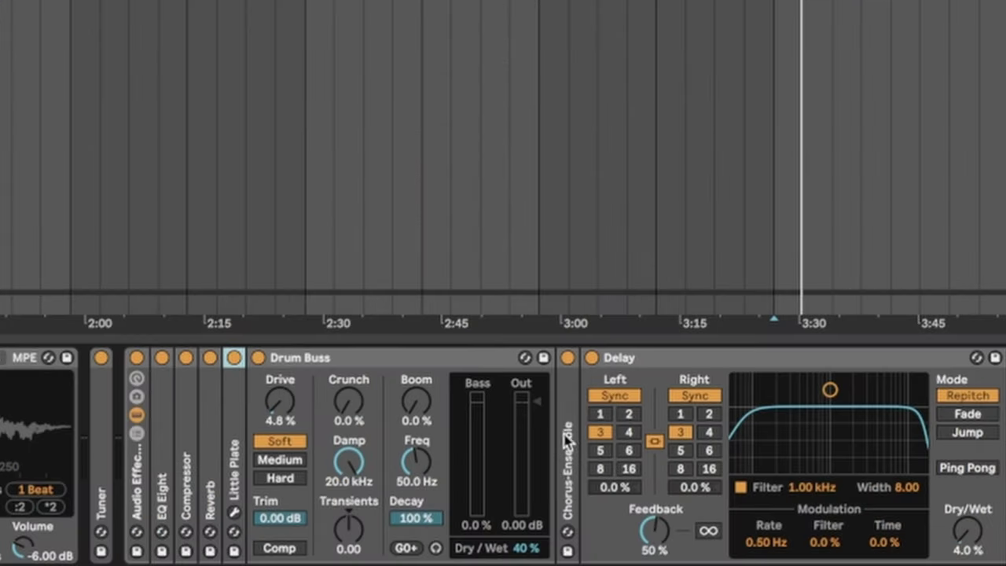
# Step: Unfold the organ lead's Chorus-Ensemble, raise its Dry/Wet to 63% during playback, and lower it again
pyautogui.doubleClick(567, 441)
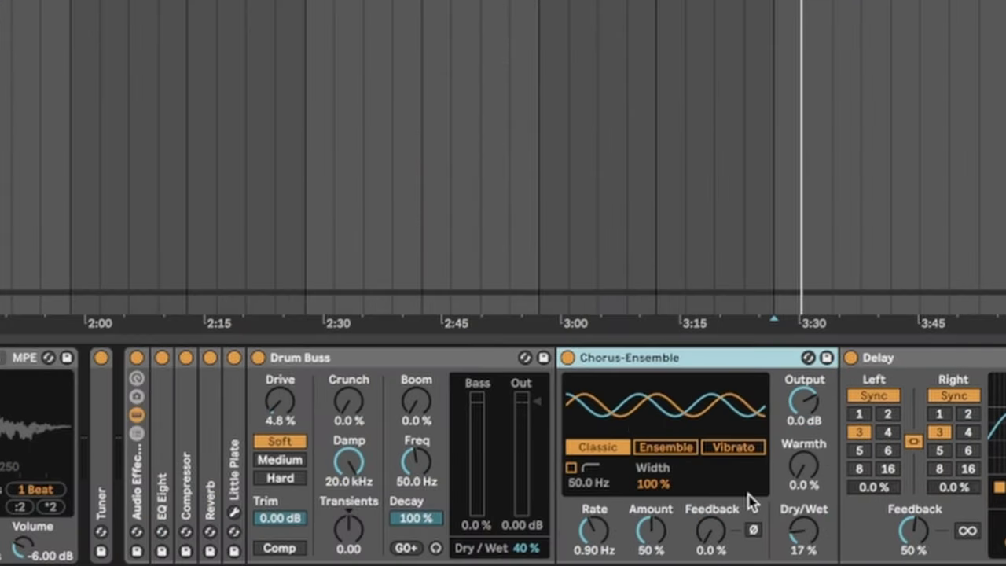
pyautogui.moveTo(804, 531); pyautogui.dragTo(803, 488)
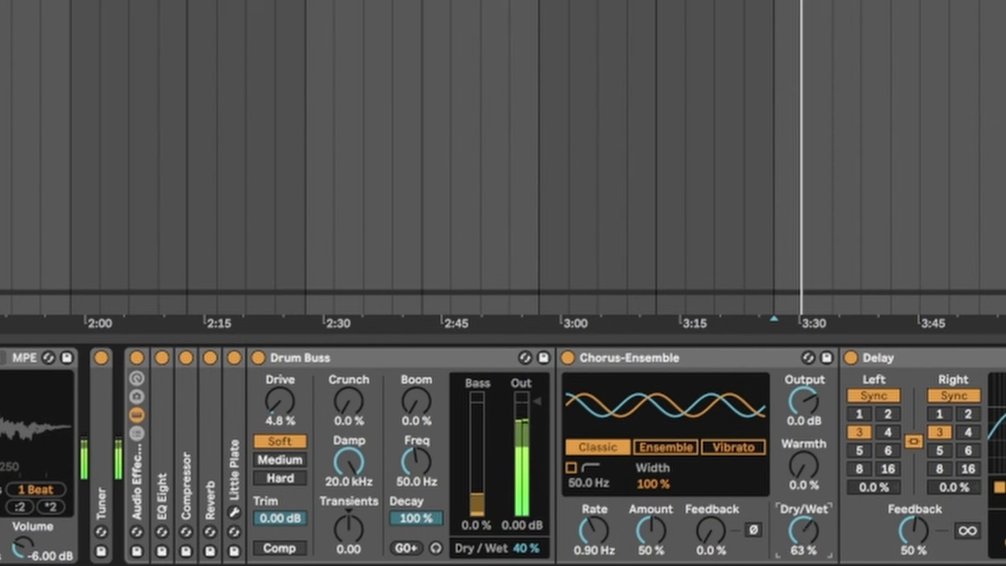
pyautogui.moveTo(799, 532); pyautogui.dragTo(799, 562)
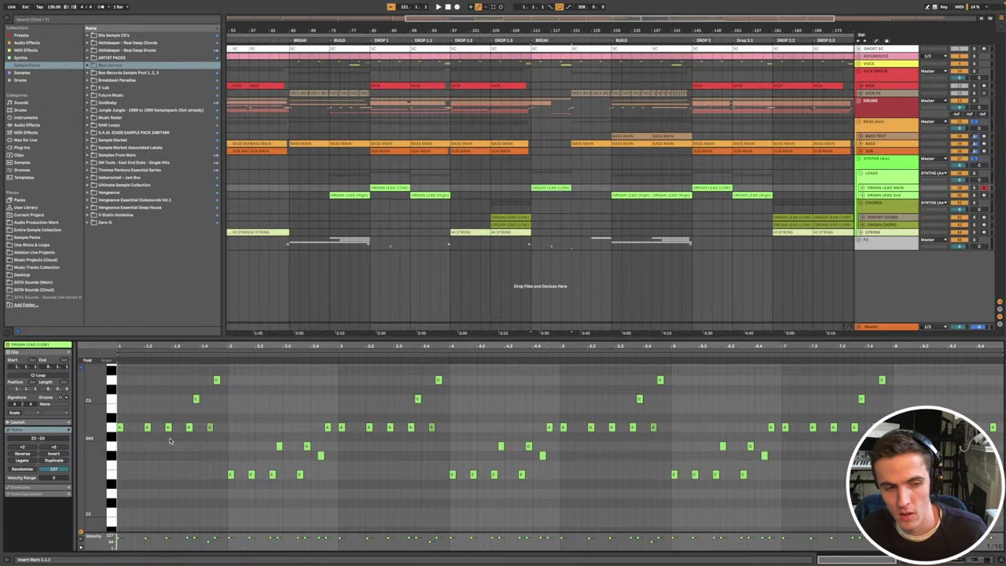
# Step: Play the ORGAN LEAD (LOW) clip at the Break to examine its note pattern, and try lengthening its first A2 note
pyautogui.scroll(5, 170, 441)
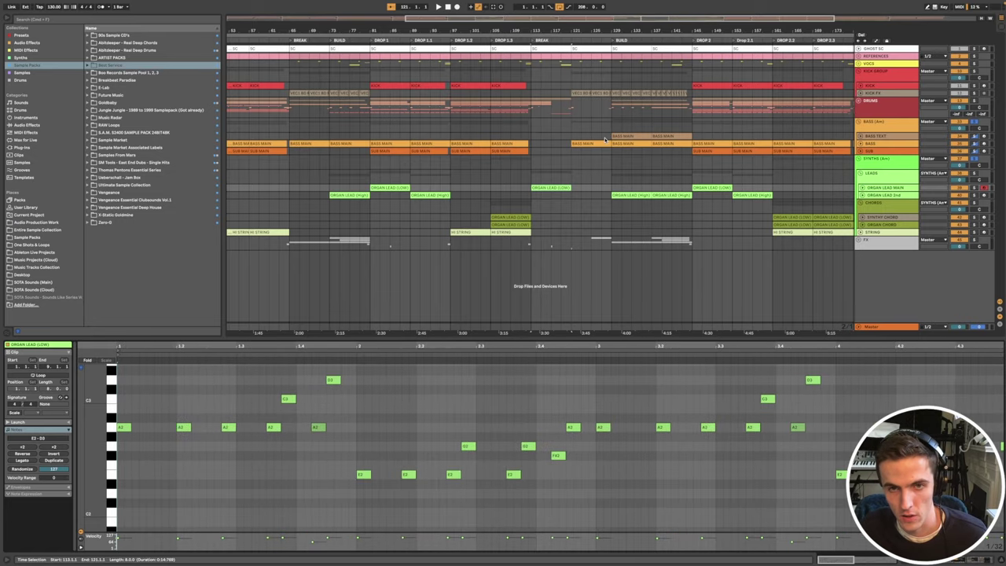
pyautogui.scroll(-2, 338, 397)
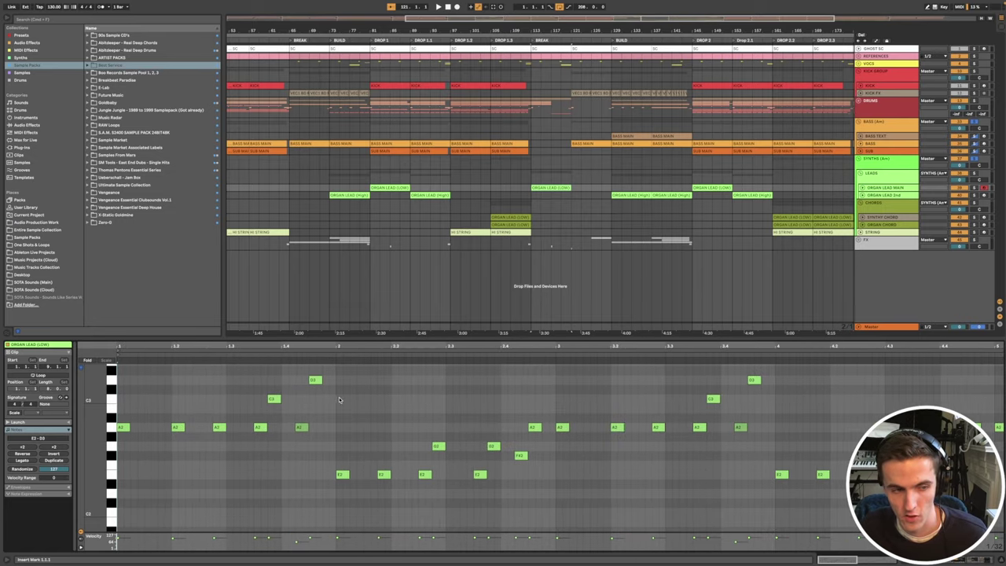
pyautogui.press('space')
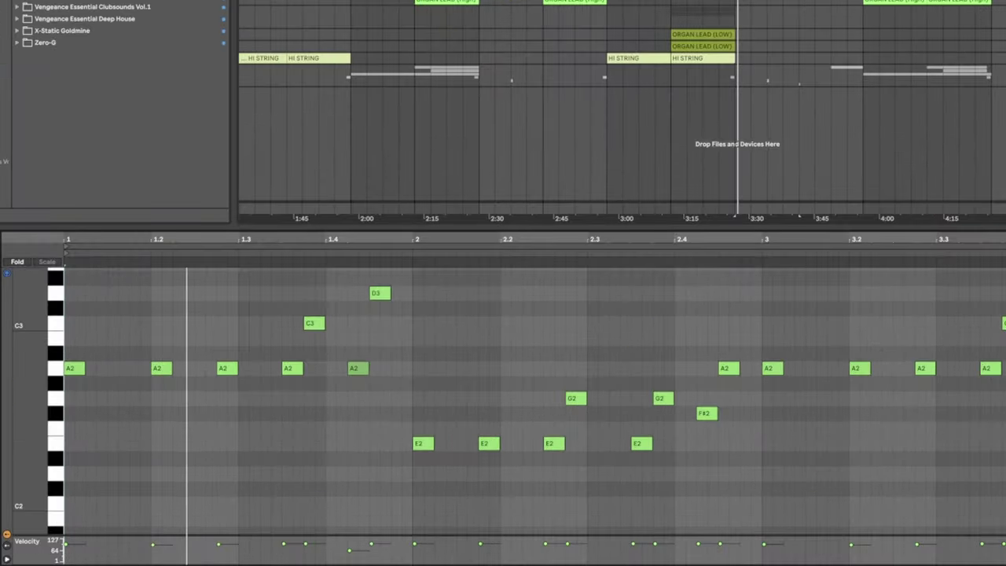
pyautogui.scroll(-1, 440, 389)
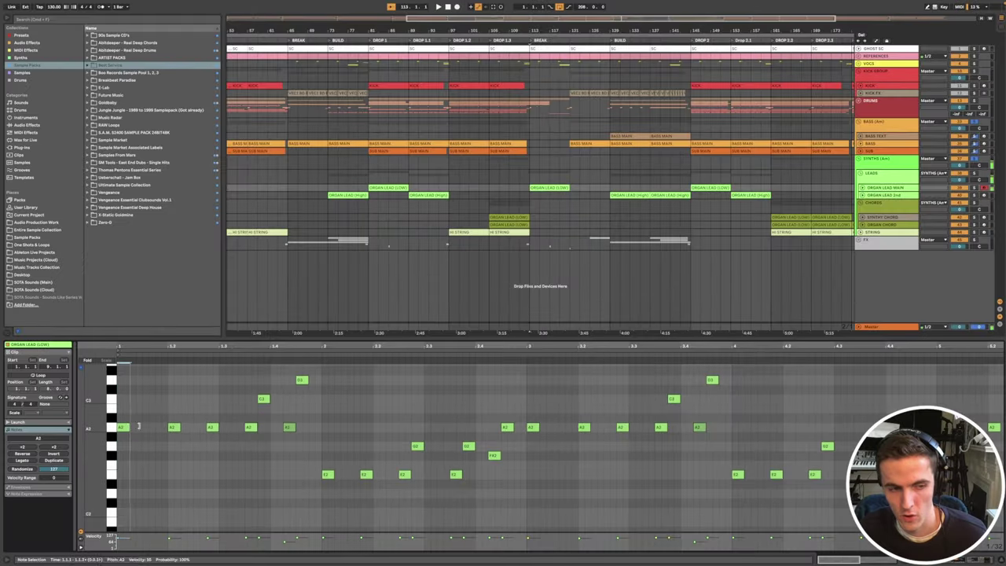
pyautogui.moveTo(127, 427)
pyautogui.mouseDown()
pyautogui.moveTo(169, 427)
pyautogui.moveTo(141, 426)
pyautogui.mouseUp()
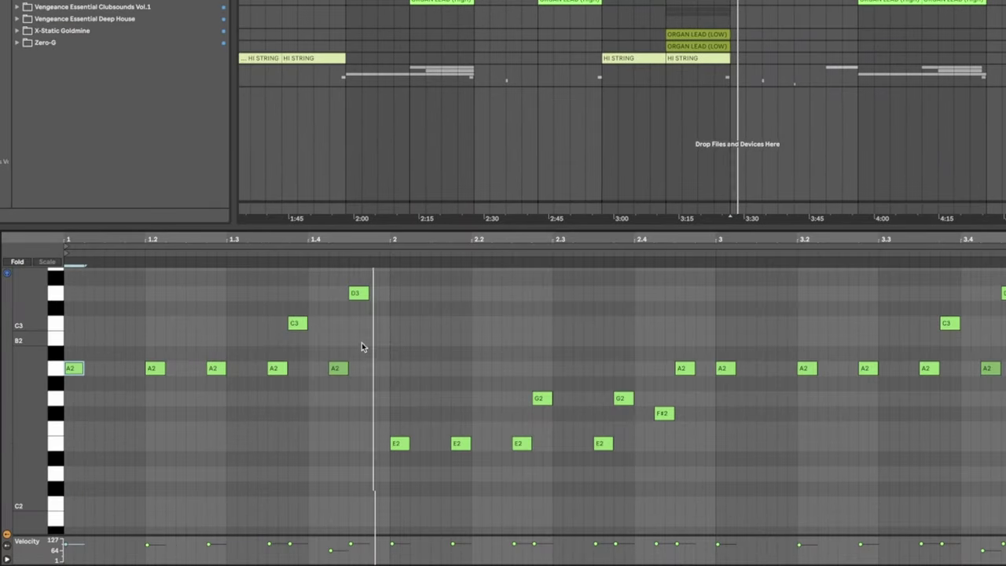
# Step: Unfold the ORGAN LEAD 2nd track and play its ORGAN LEAD (High) clip at the Build to examine the notes
pyautogui.moveTo(286, 372); pyautogui.dragTo(278, 374)
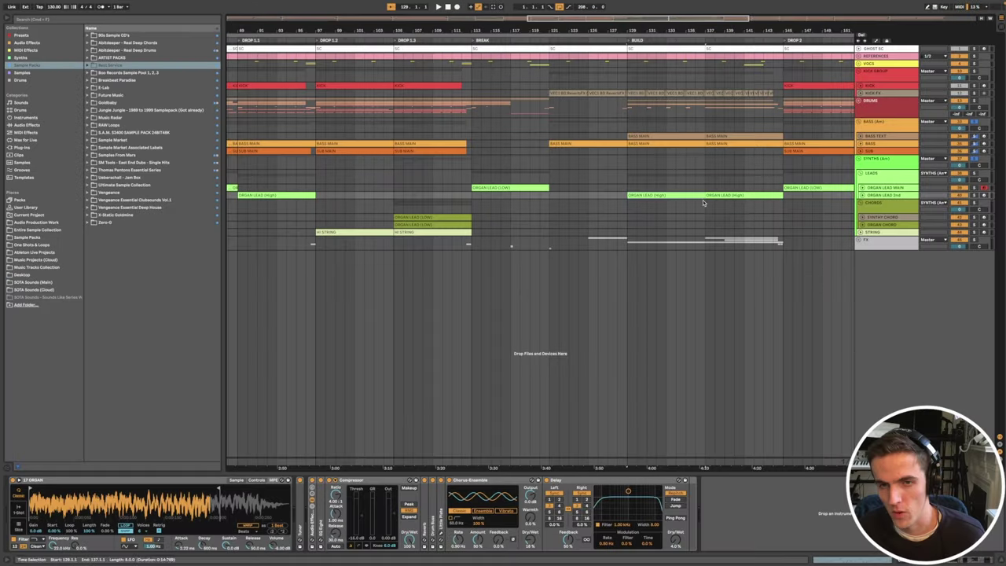
pyautogui.press('u')
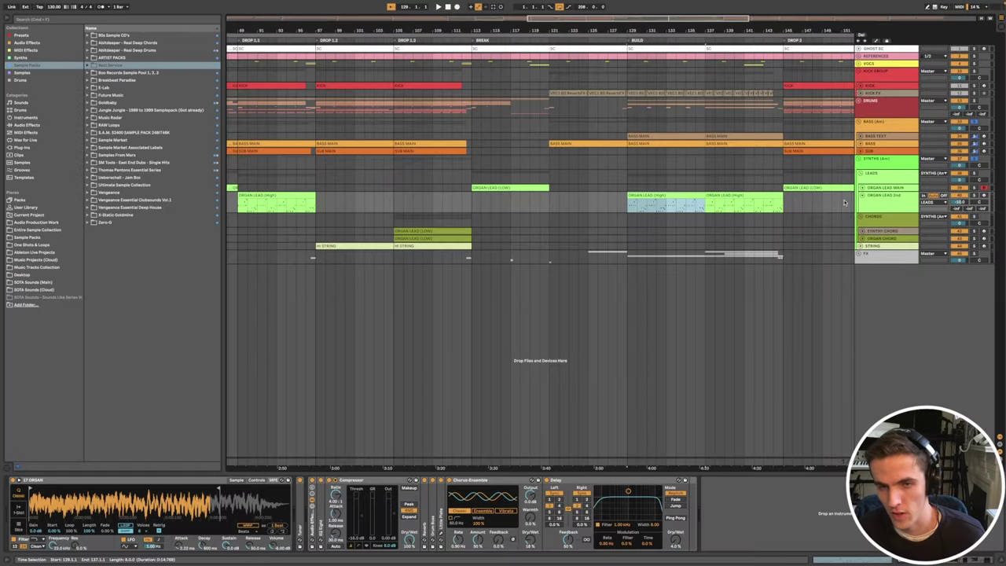
pyautogui.doubleClick(659, 196)
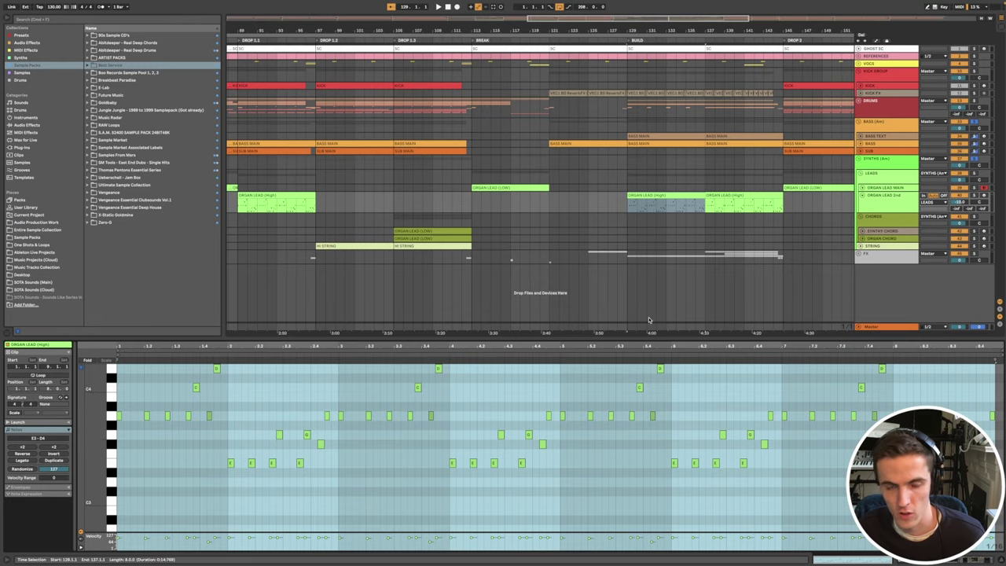
pyautogui.press('space')
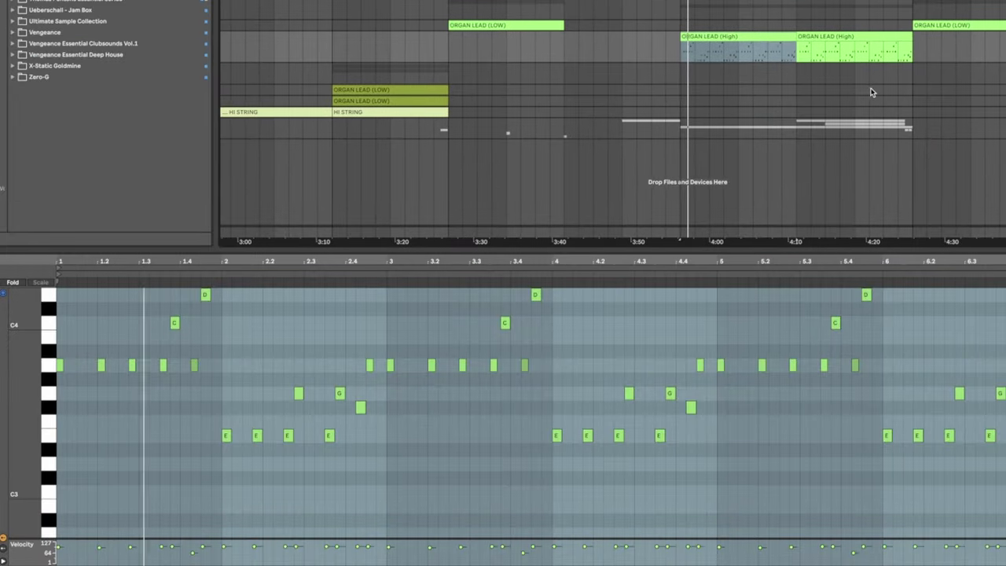
pyautogui.hscroll(2, 881, 88)
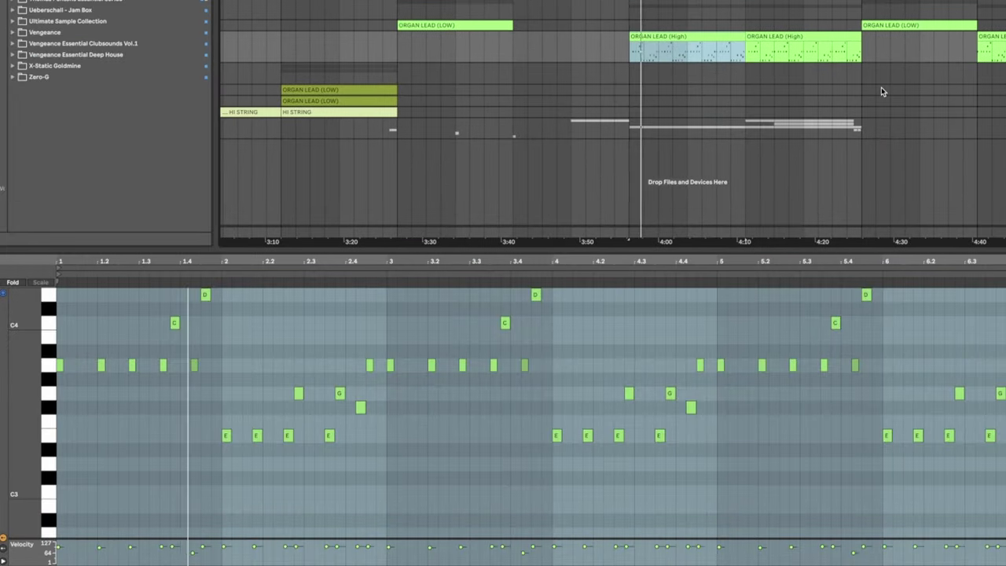
pyautogui.scroll(-3, 882, 87)
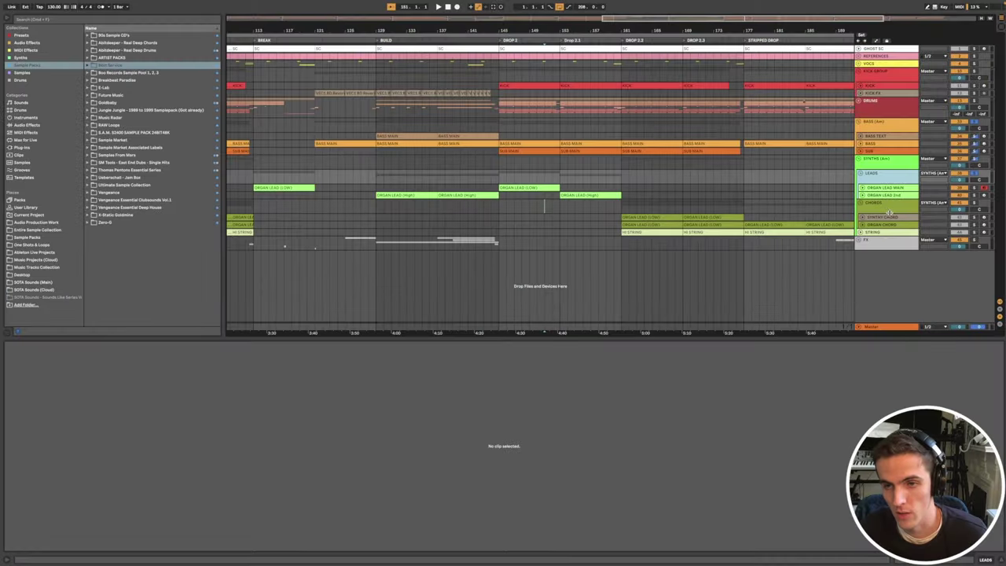
# Step: Select the SYNTHY CHORD track's ORGAN LEAD (LOW) clip at Drop 2.2, unfold the track, and play from there
pyautogui.click(819, 195)
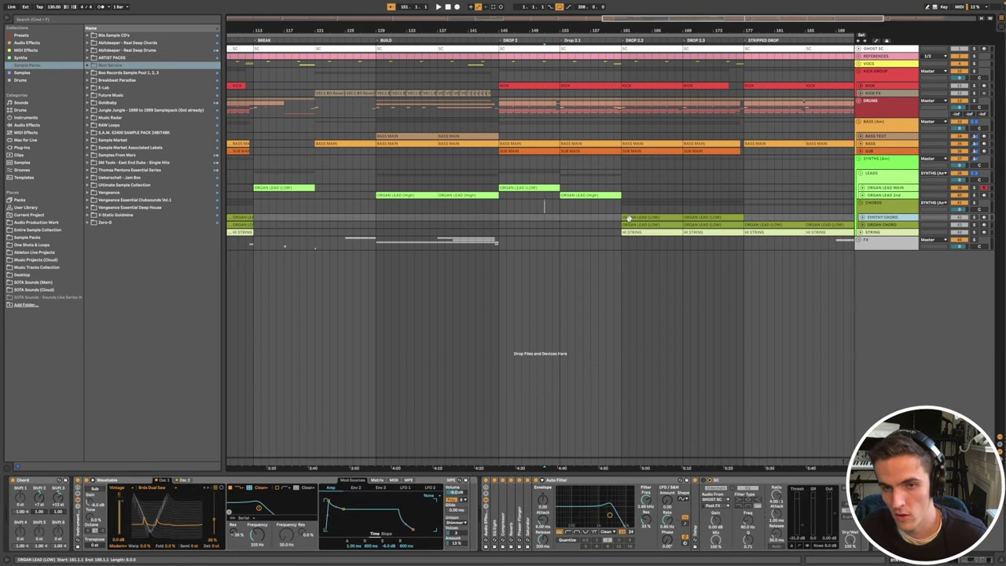
pyautogui.click(629, 219)
pyautogui.hscroll(3, 649, 217)
pyautogui.scroll(-4, 650, 218)
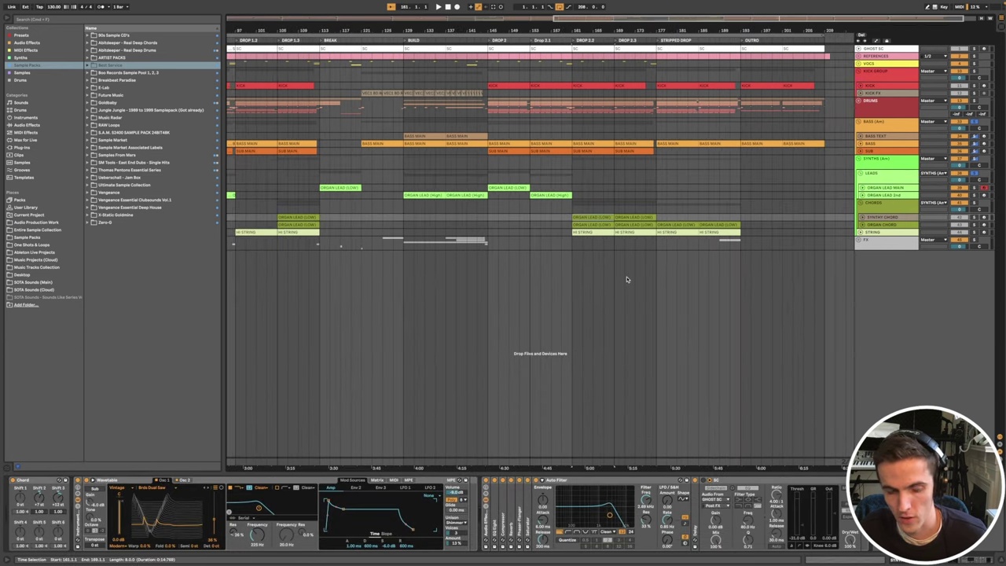
pyautogui.click(611, 242)
pyautogui.click(604, 217)
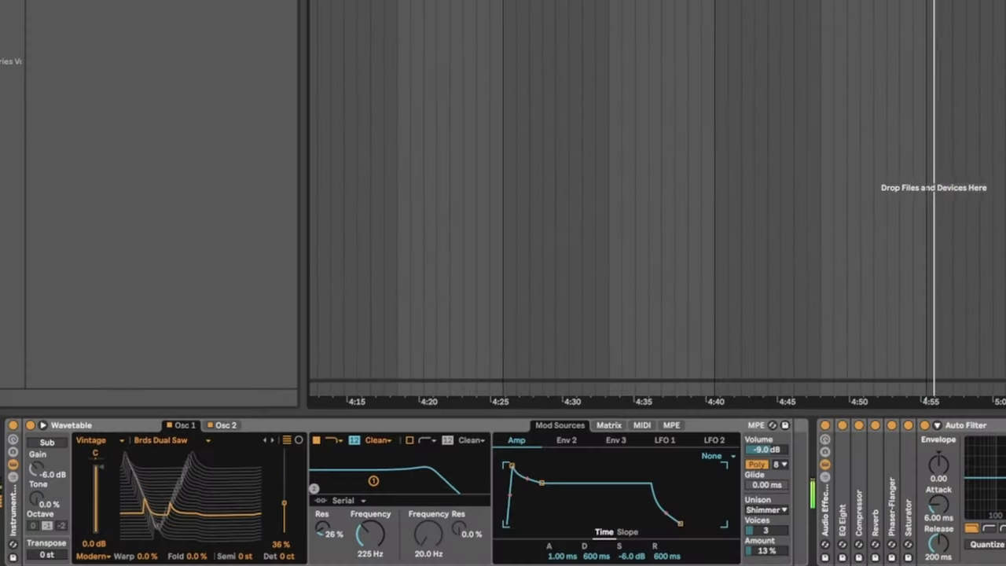
pyautogui.scroll(5, 658, 196)
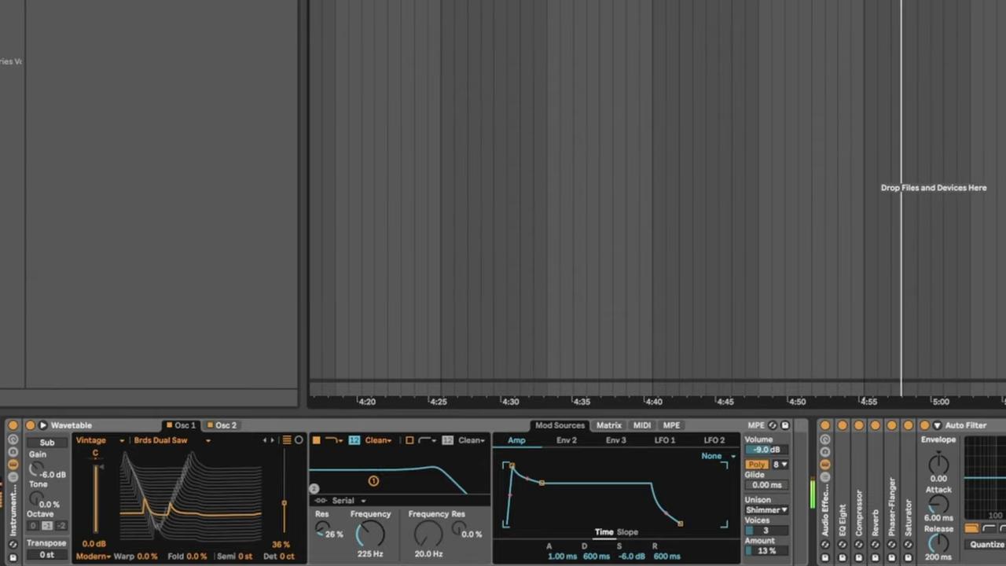
pyautogui.press('-')
pyautogui.press('-')
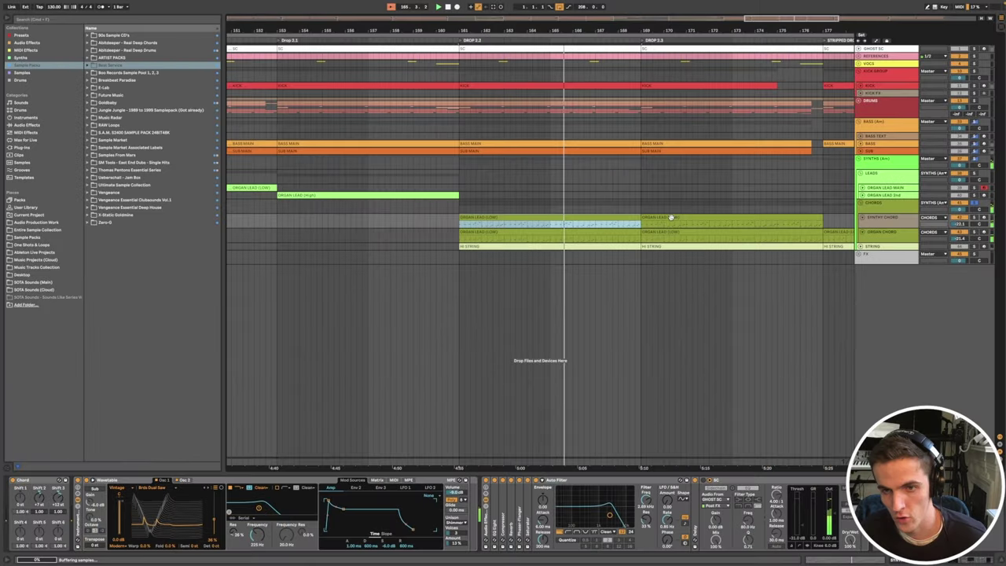
# Step: Inspect the CHORDS group's effects, solo the SYNTHY CHORD track, and play it from Drop 2.2
pyautogui.click(906, 234)
pyautogui.click(899, 218)
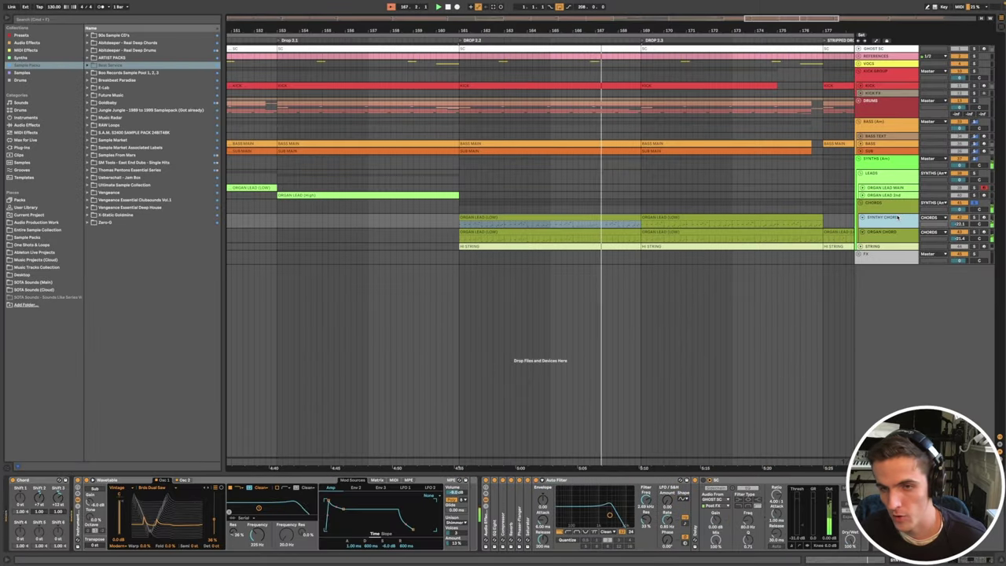
pyautogui.click(888, 230)
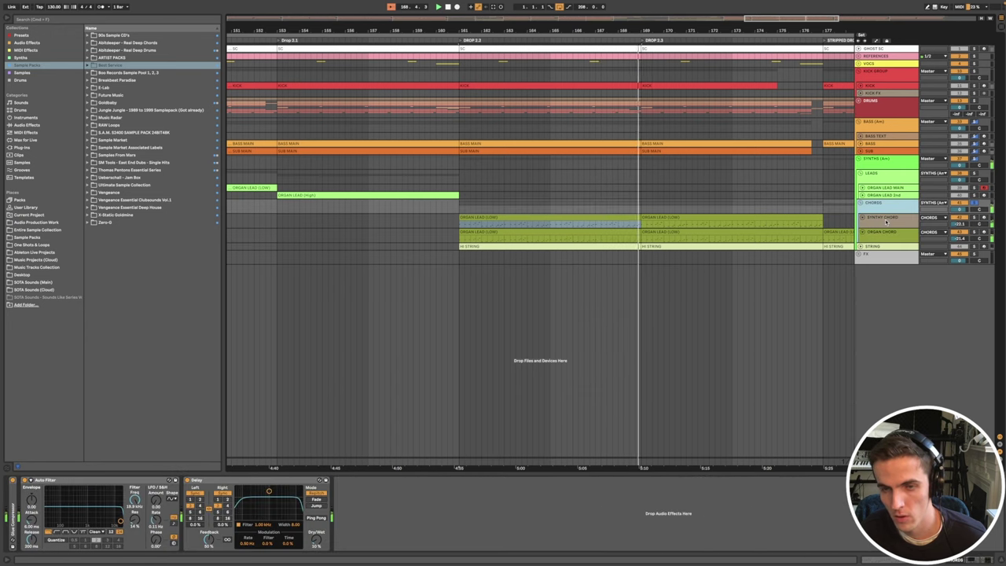
pyautogui.click(971, 217)
pyautogui.click(973, 217)
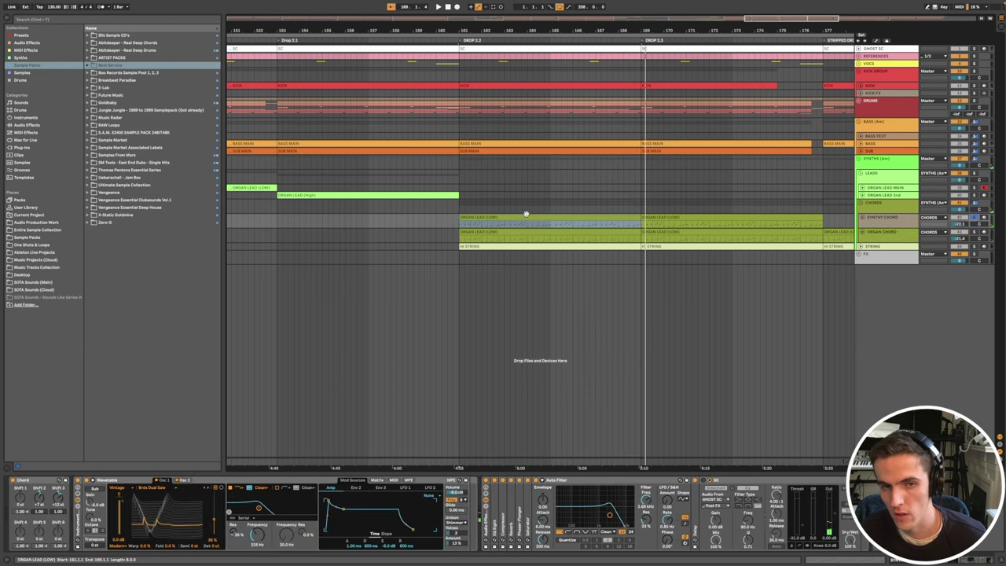
pyautogui.press('space')
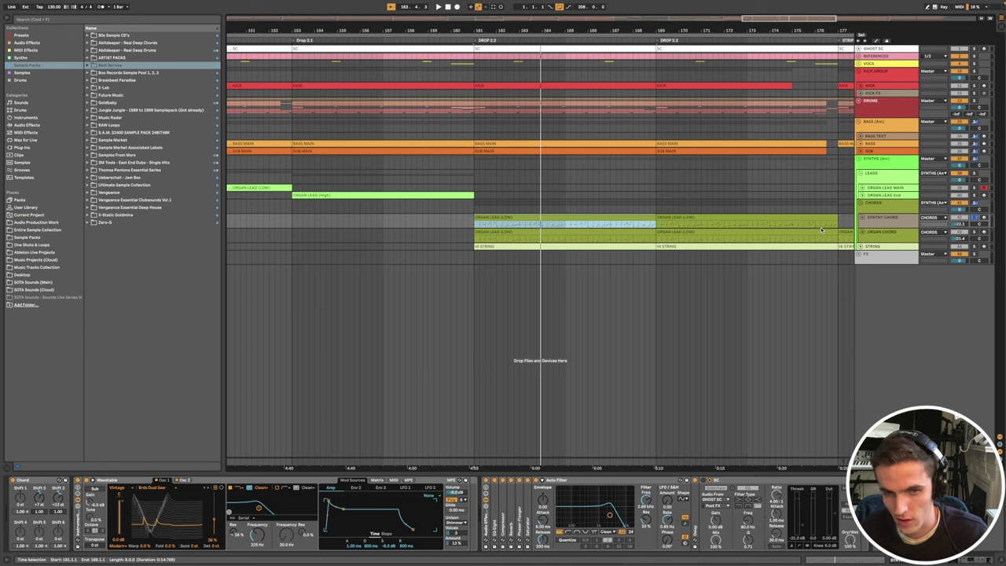
# Step: Solo the ORGAN CHORD track, listen to its clip at Drop 2.2, and examine its KORG N1 - Organ 2 sampler
pyautogui.click(415, 221)
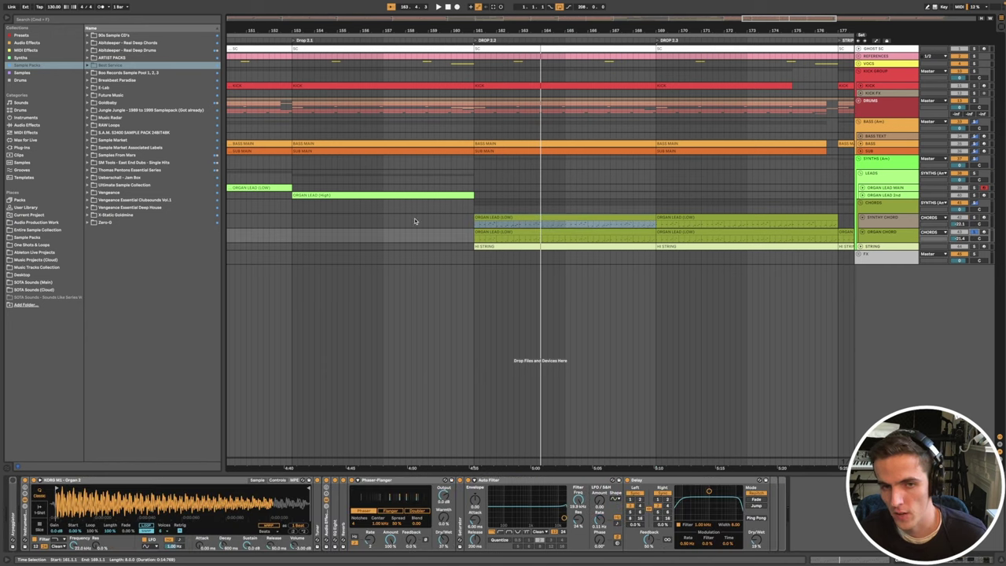
pyautogui.click(510, 236)
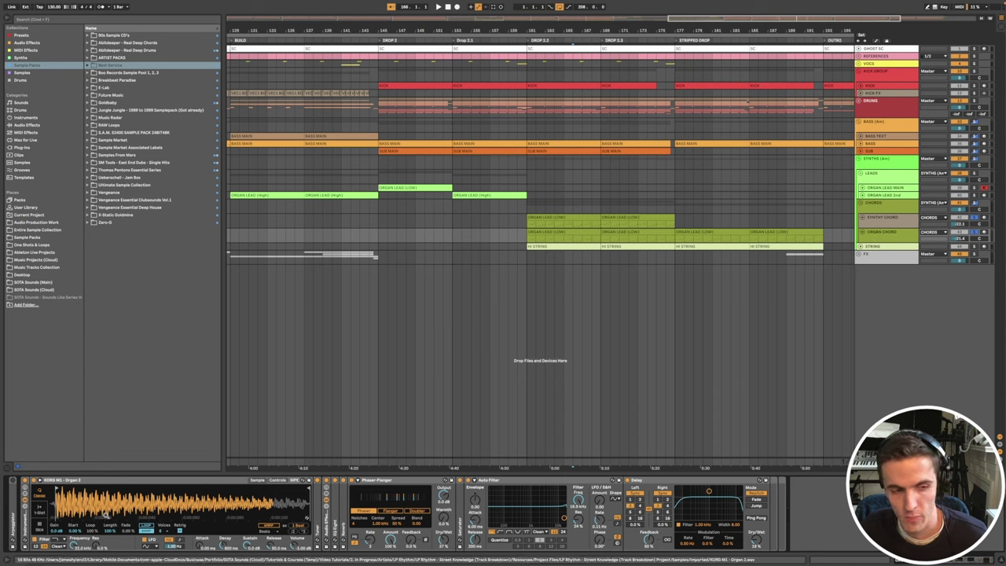
pyautogui.click(55, 485)
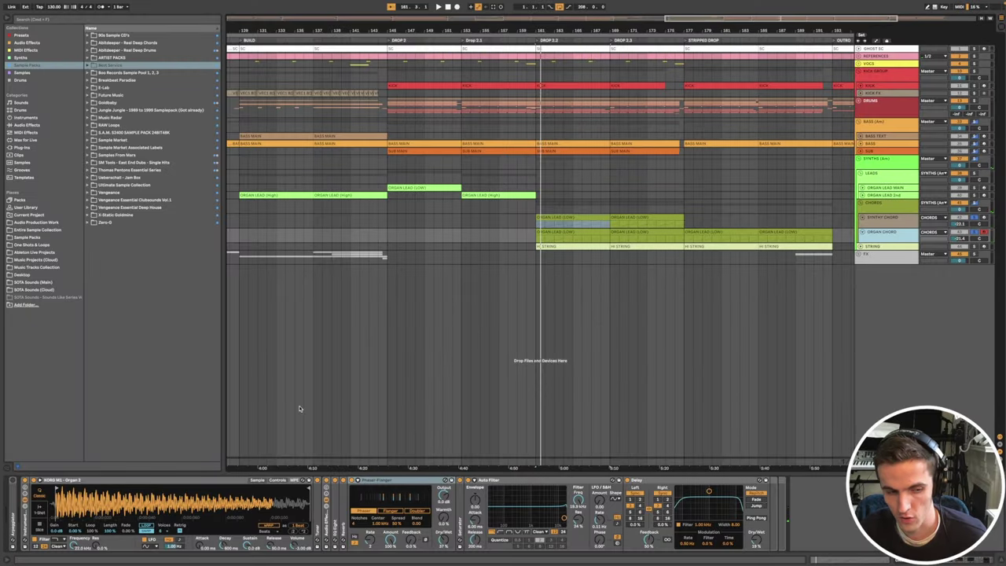
# Step: Select the SYNTHY CHORD track, examine its Chord device's pitch shifts, and fold the device
pyautogui.press('Up')
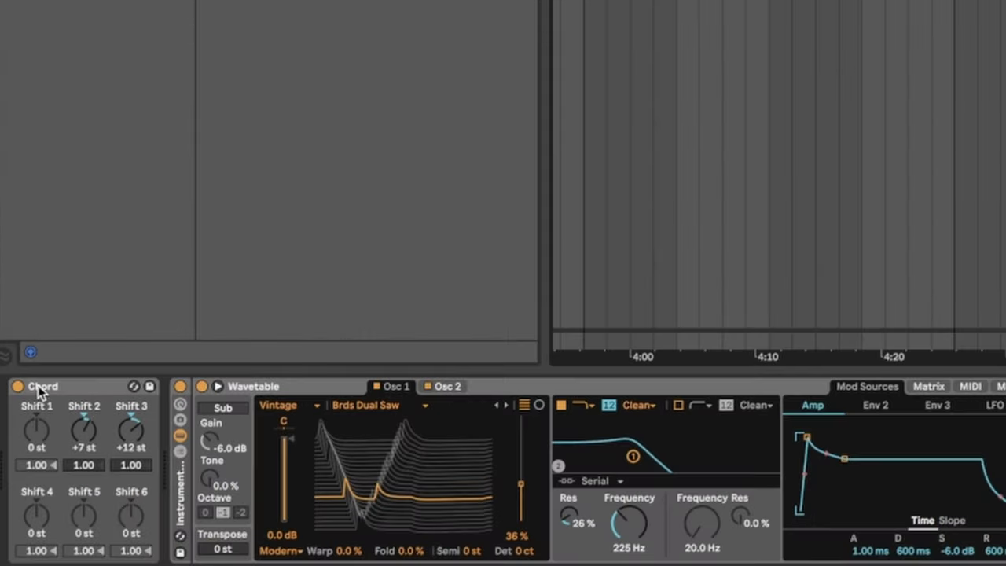
pyautogui.click(47, 387)
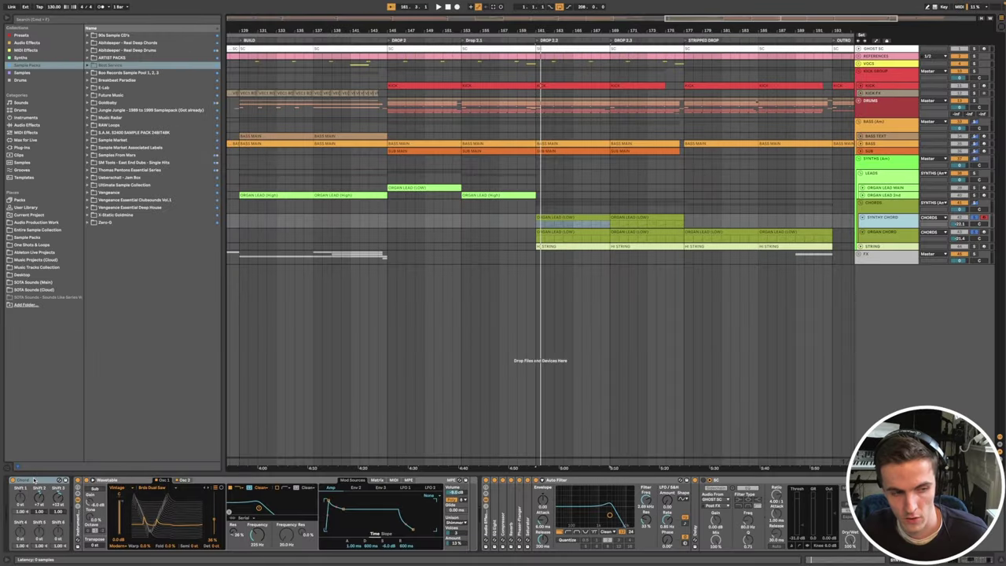
pyautogui.doubleClick(83, 386)
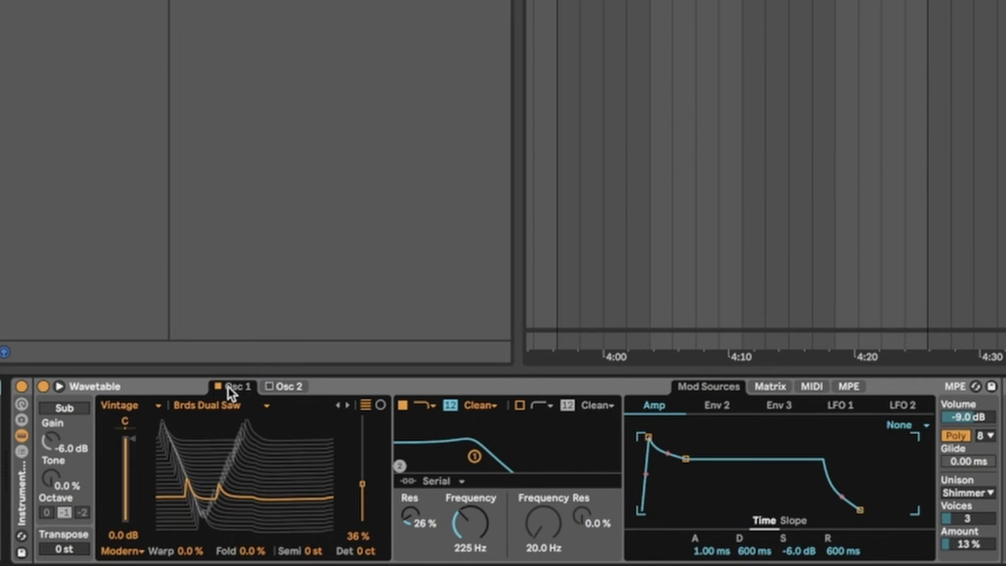
# Step: Browse the wavetable categories of Wavetable's Osc 1, set its wavetable position to 33%, and show Osc 2
pyautogui.click(147, 410)
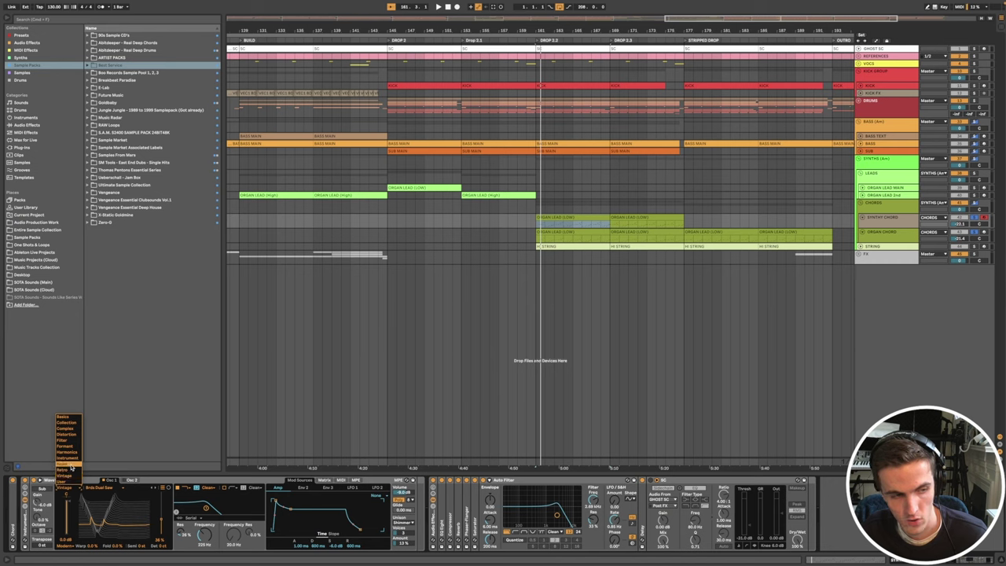
pyautogui.click(111, 485)
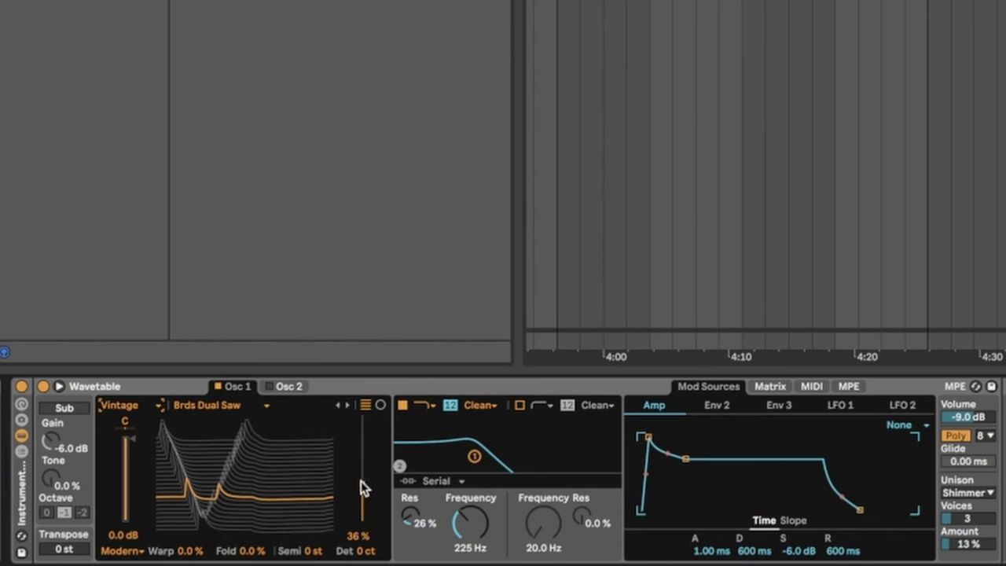
pyautogui.moveTo(362, 483)
pyautogui.mouseDown()
pyautogui.moveTo(363, 429)
pyautogui.moveTo(362, 486)
pyautogui.mouseUp()
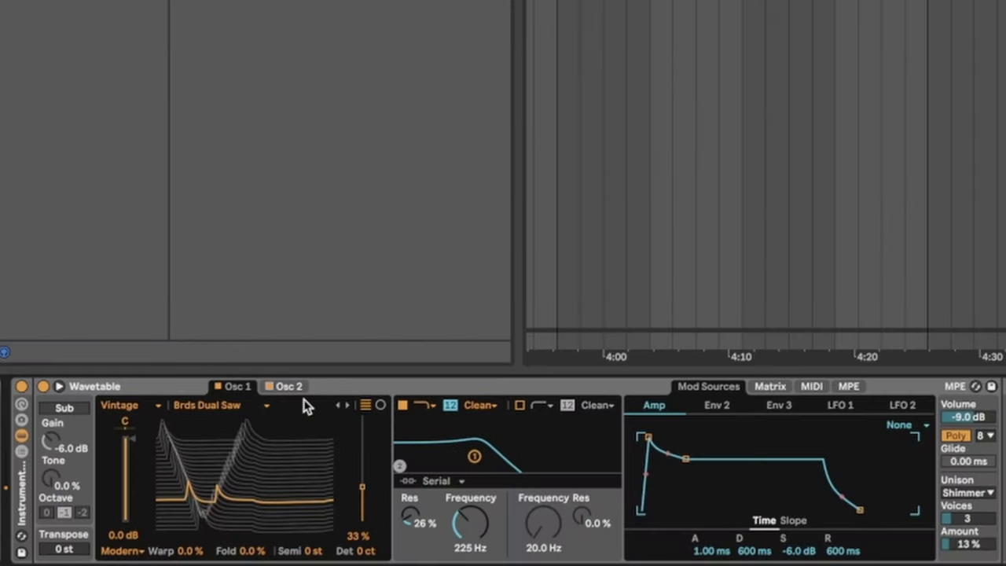
pyautogui.click(132, 482)
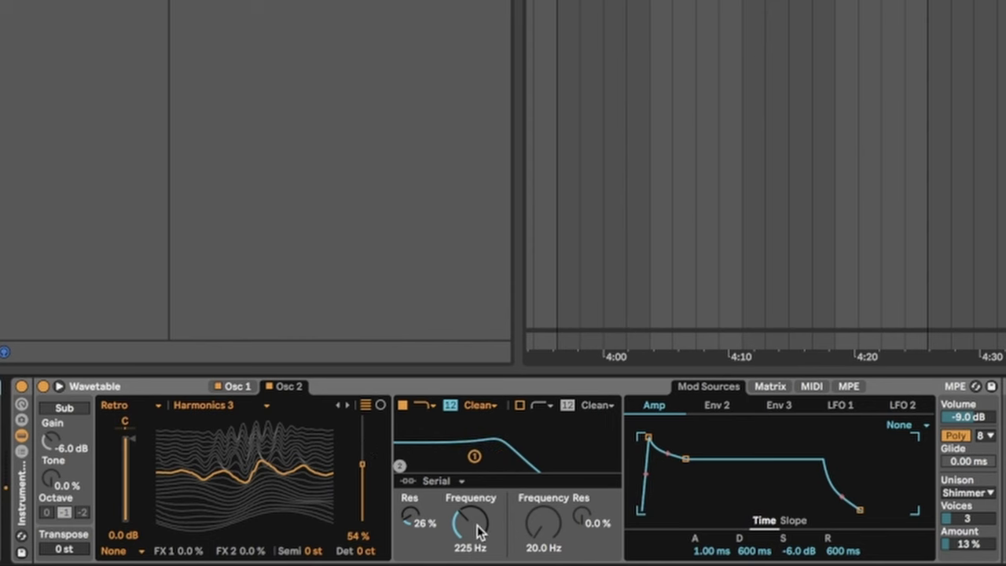
# Step: Examine Wavetable's modulation matrix for the Filter 1 Freq routing and the shape of the Env 2 envelope behind it
pyautogui.click(772, 386)
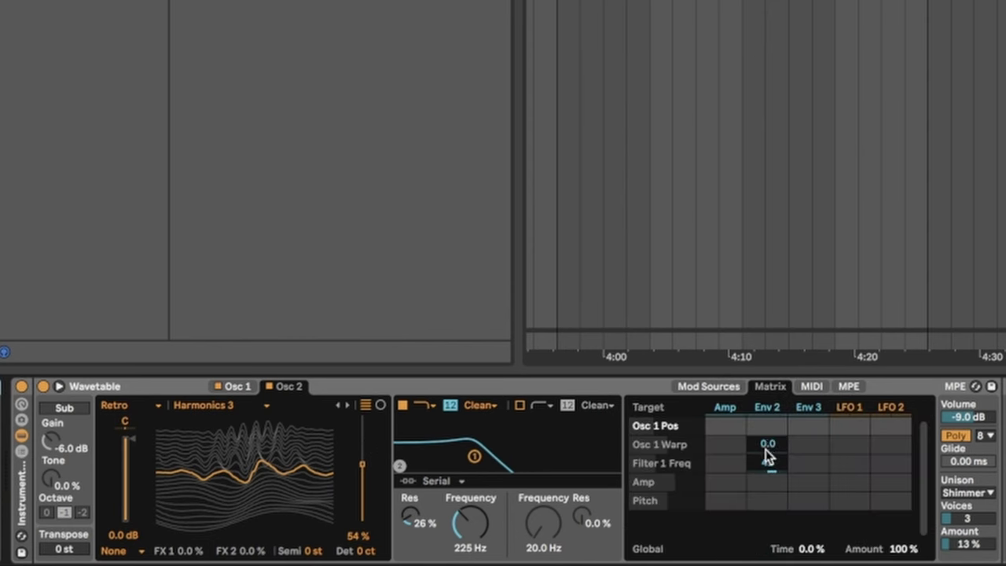
pyautogui.click(711, 386)
pyautogui.click(749, 388)
pyautogui.click(724, 384)
pyautogui.click(719, 405)
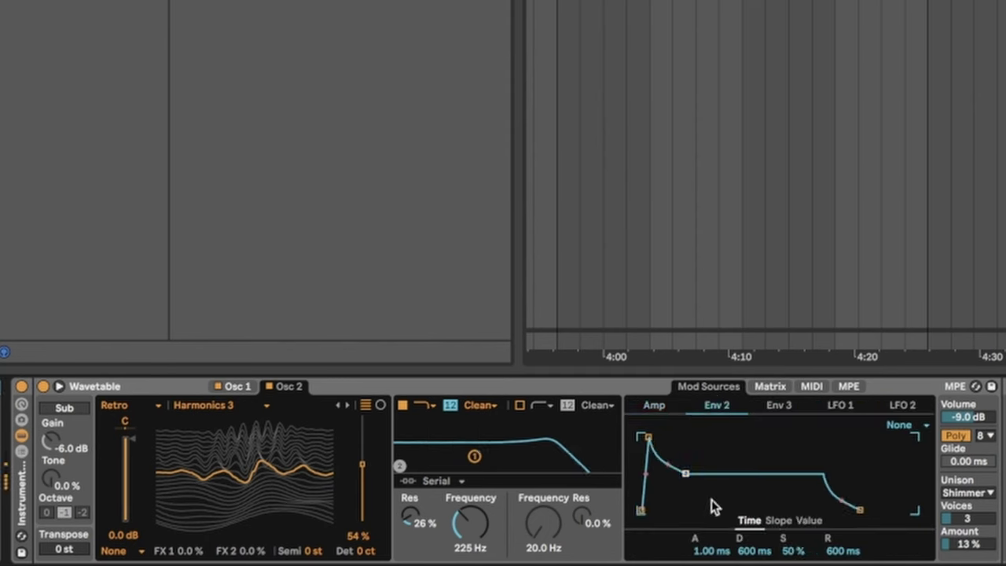
pyautogui.moveTo(685, 474)
pyautogui.mouseDown()
pyautogui.moveTo(682, 509)
pyautogui.moveTo(737, 509)
pyautogui.moveTo(668, 507)
pyautogui.moveTo(689, 505)
pyautogui.moveTo(686, 475)
pyautogui.mouseUp()
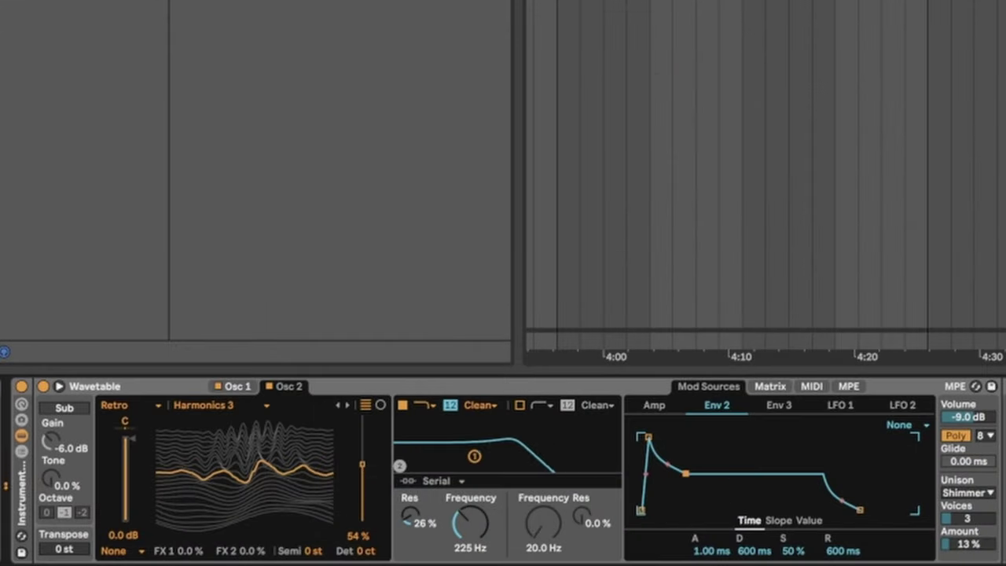
# Step: Try raising Wavetable's Unison Amount, and unfold the SYNTHY CHORD track's Phaser-Flanger to examine its settings before folding it
pyautogui.moveTo(968, 544)
pyautogui.mouseDown()
pyautogui.moveTo(969, 504)
pyautogui.moveTo(968, 526)
pyautogui.mouseUp()
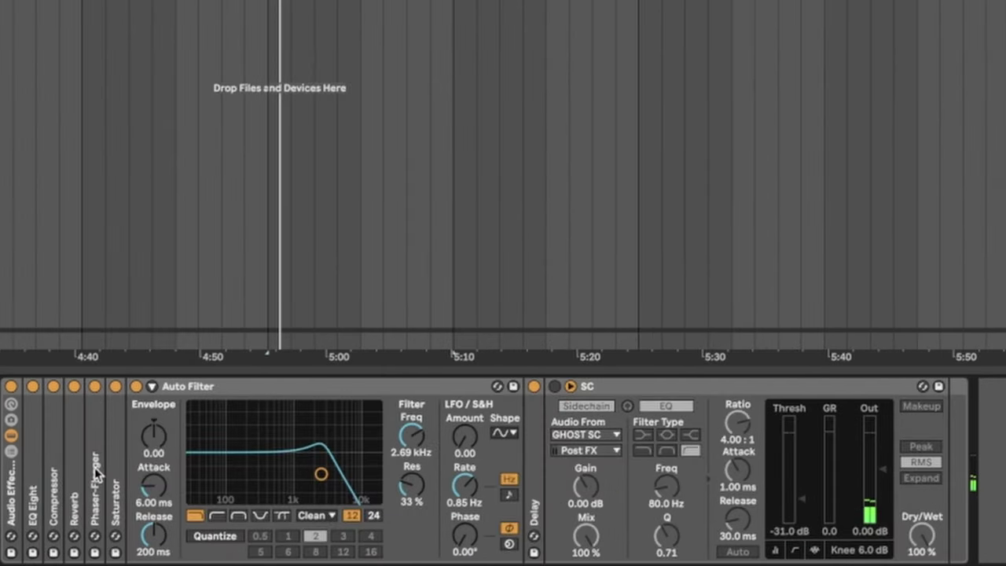
pyautogui.doubleClick(94, 467)
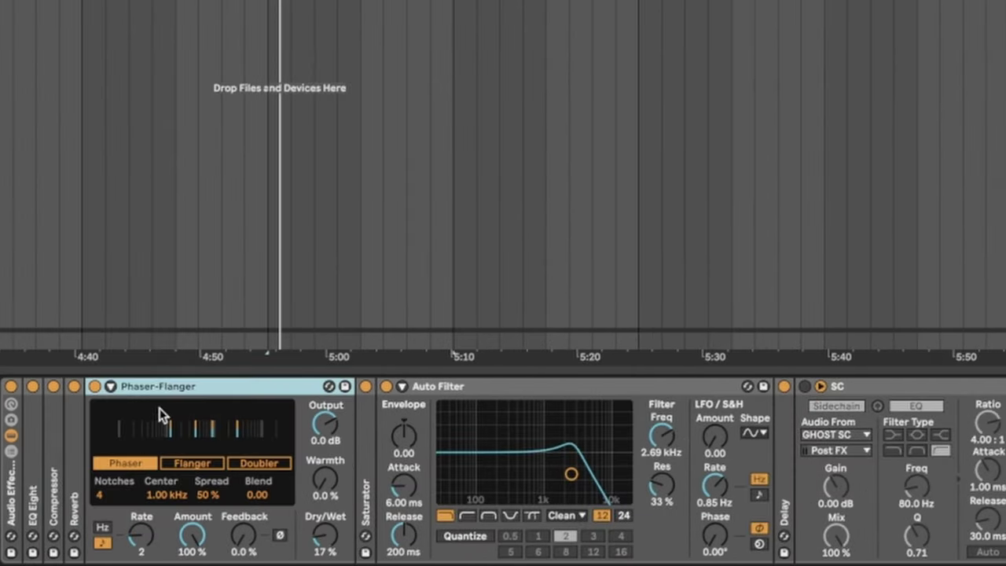
pyautogui.doubleClick(167, 390)
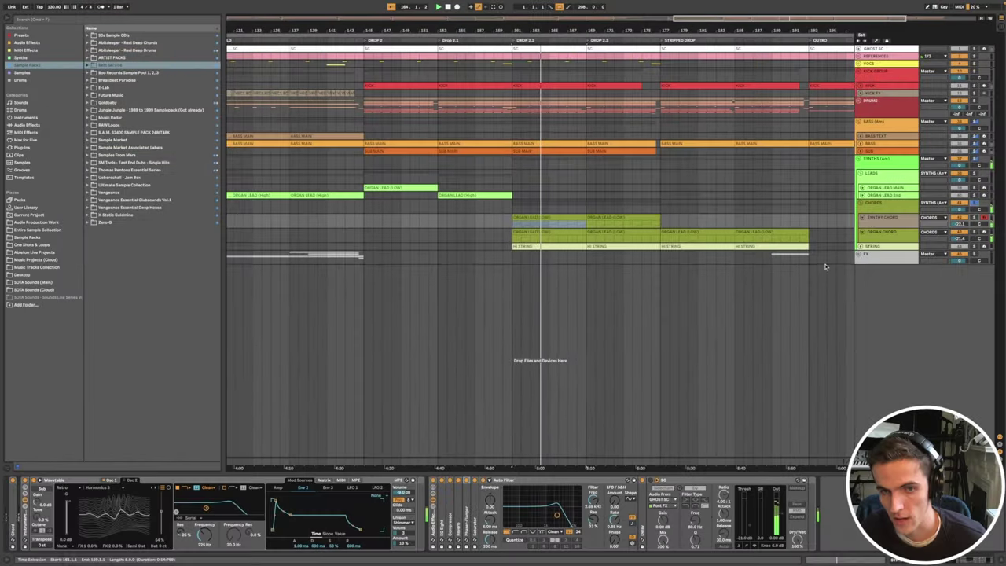
# Step: Unfold and refold the STRING track during playback, and examine where its HI STRING clips sit across the arrangement
pyautogui.click(861, 246)
pyautogui.scroll(-3, 659, 297)
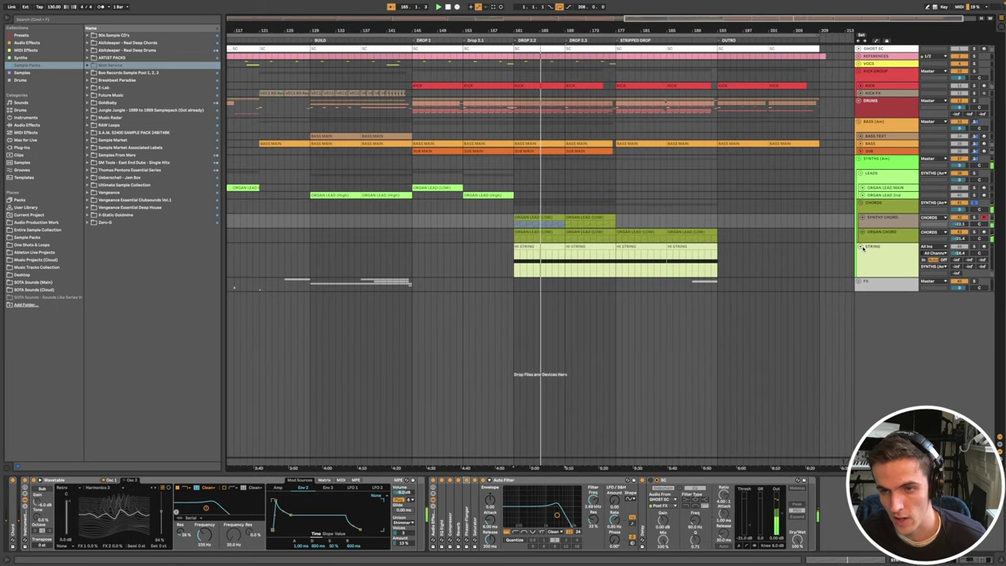
pyautogui.click(861, 247)
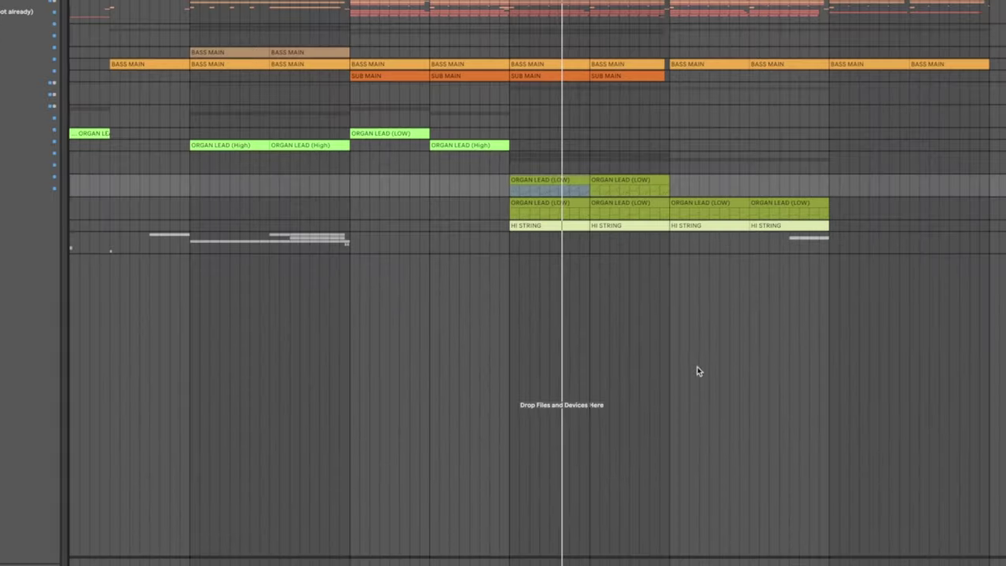
pyautogui.scroll(-3, 692, 359)
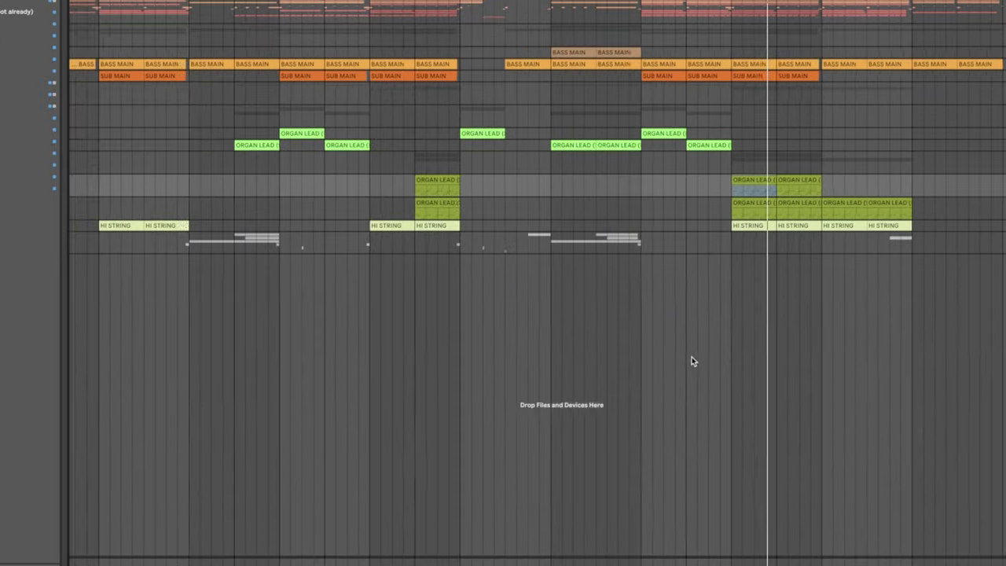
pyautogui.scroll(-2, 692, 361)
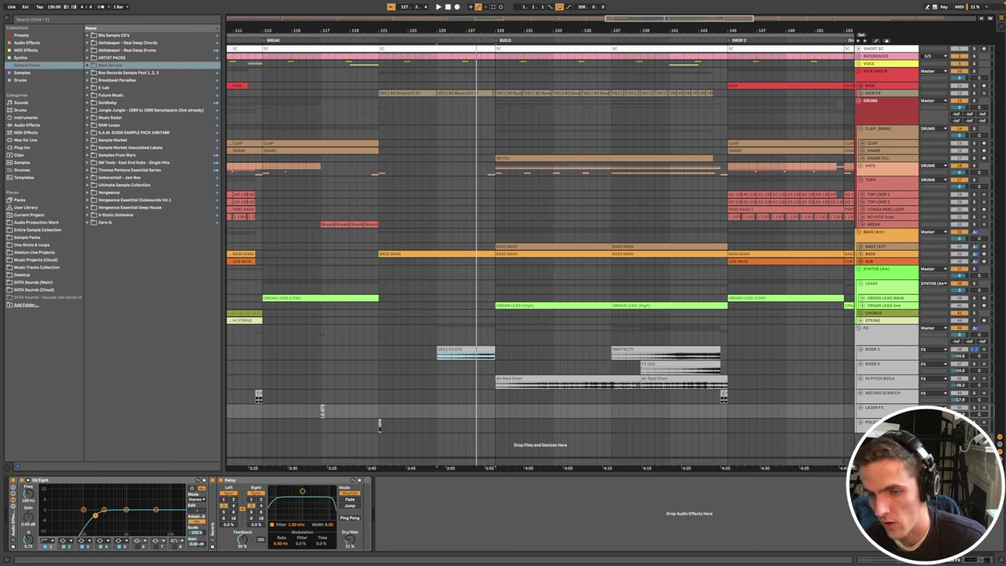
# Step: Select the 09EFFECTS, FX (63) and Air Raid Siren clips of the second BUILD during playback to examine the risers
pyautogui.click(651, 351)
pyautogui.scroll(-6, 651, 356)
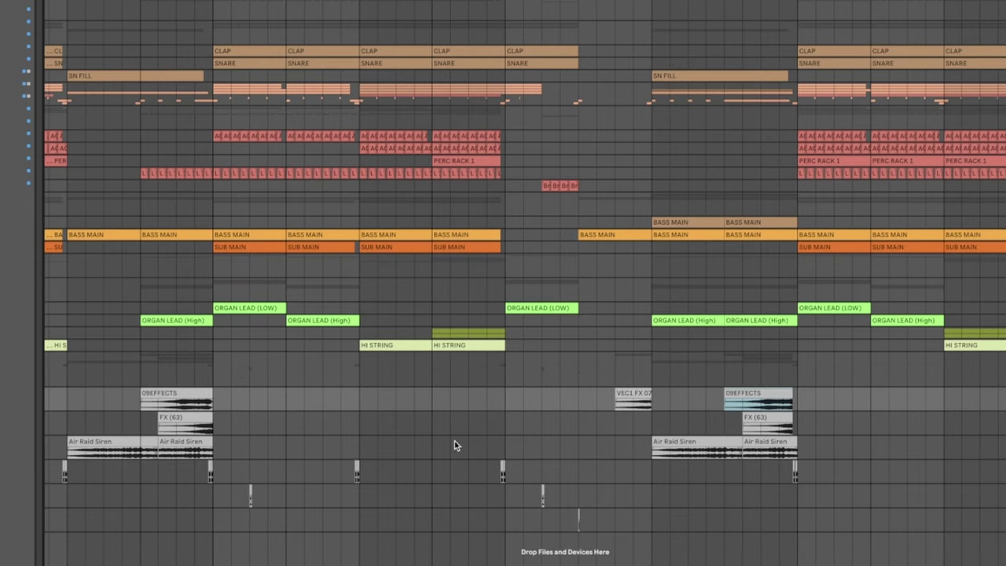
pyautogui.scroll(-3, 454, 441)
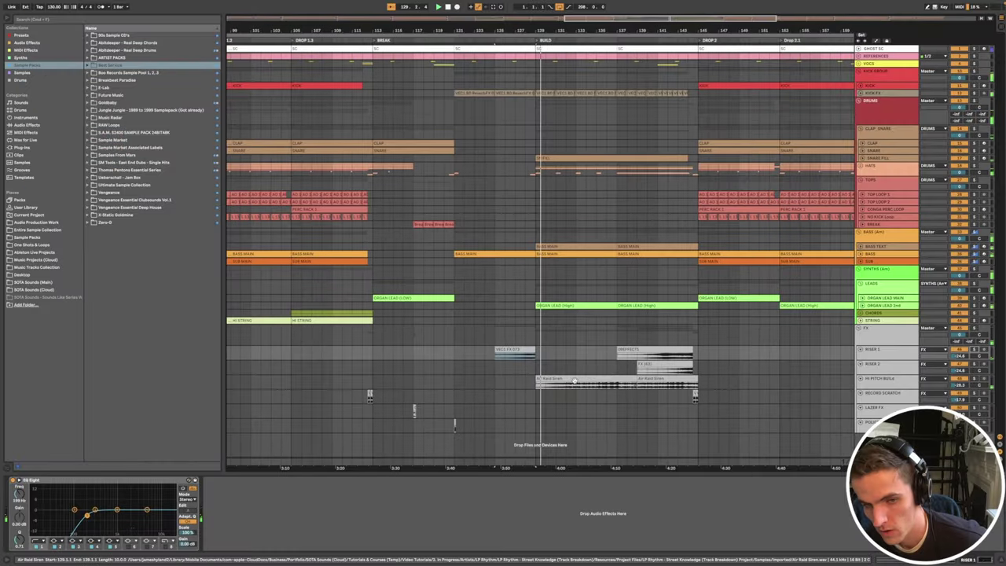
pyautogui.click(607, 386)
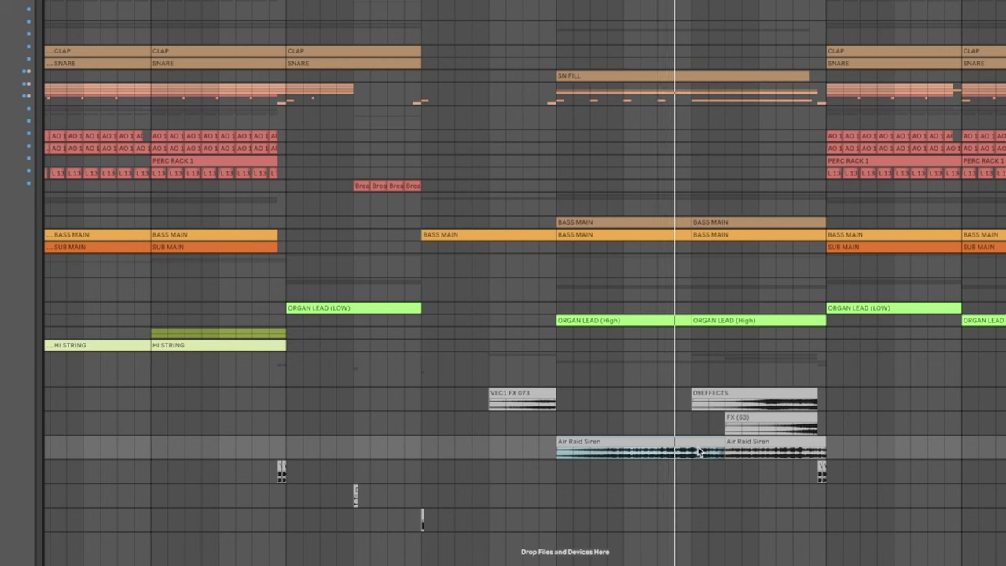
pyautogui.click(745, 391)
pyautogui.click(770, 417)
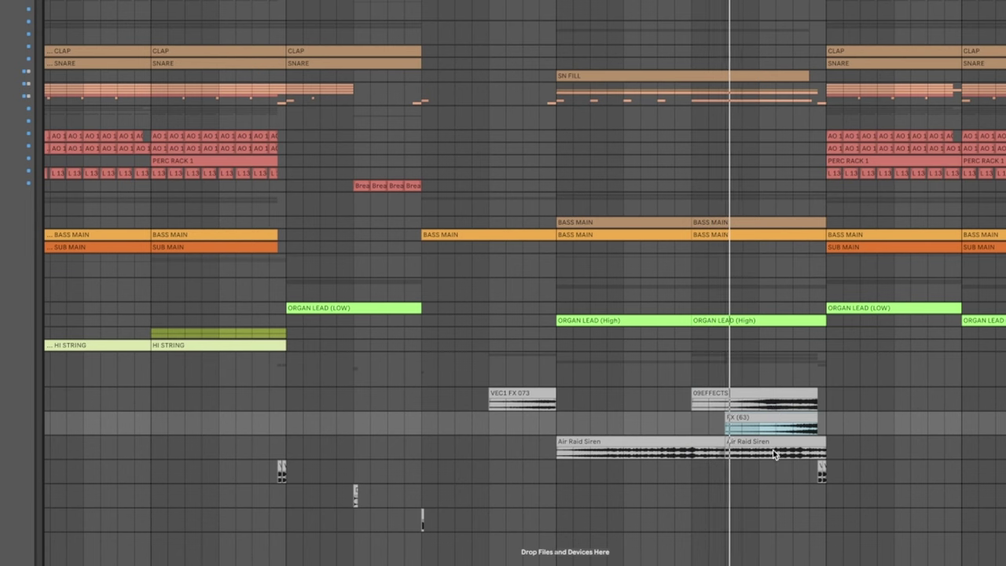
pyautogui.click(806, 450)
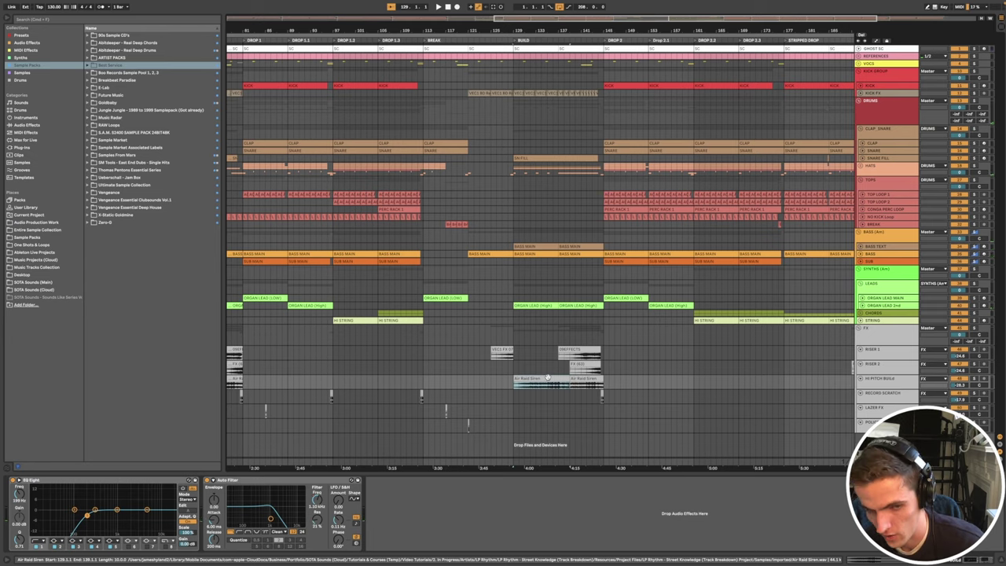
# Step: Select the gap from 144.3 to 145.1 before DROP 2 in the FX group, and unfold the HATS group to examine the reverse crash
pyautogui.hscroll(-2, 548, 378)
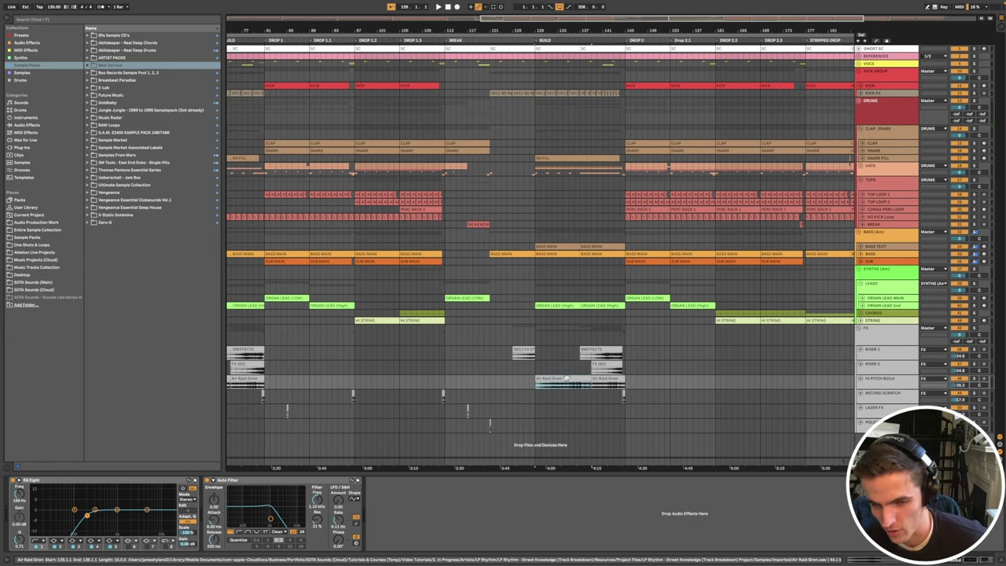
pyautogui.scroll(5, 566, 378)
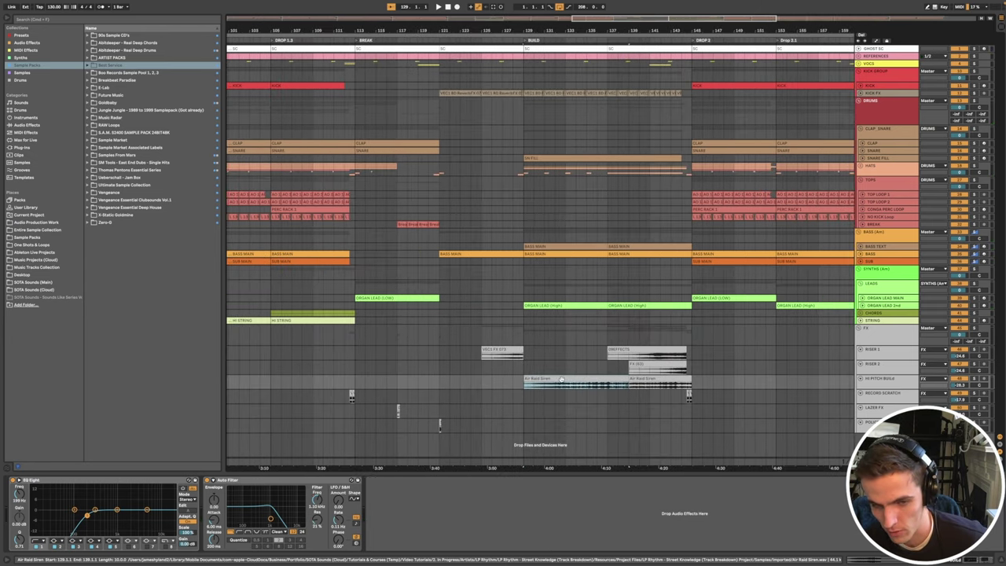
pyautogui.scroll(7, 689, 366)
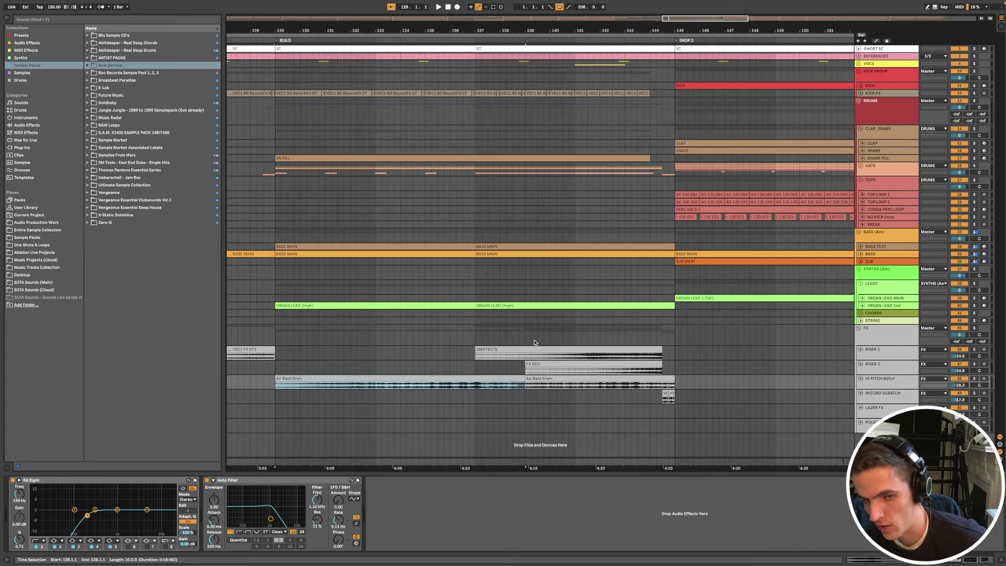
pyautogui.click(571, 338)
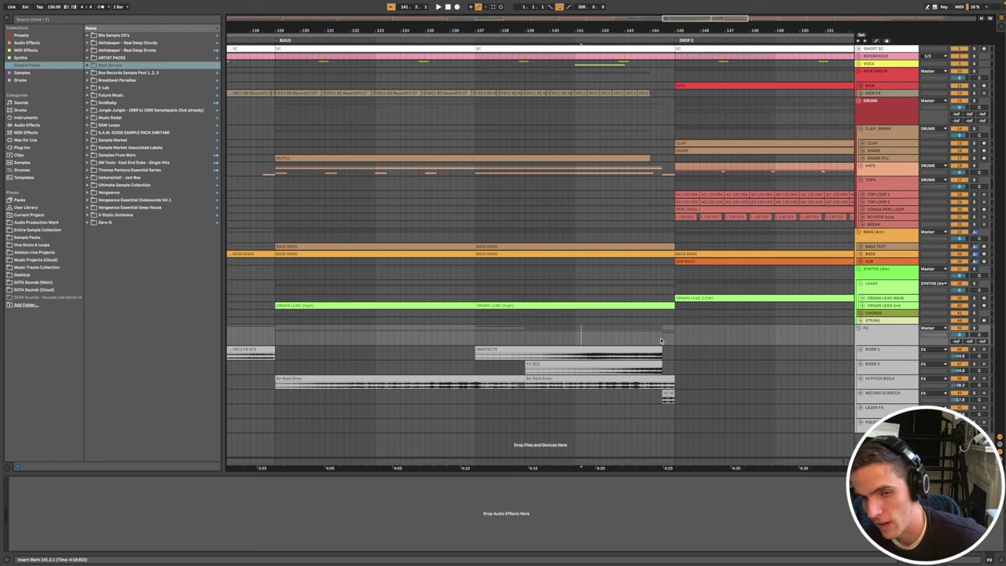
pyautogui.moveTo(663, 342); pyautogui.dragTo(674, 343)
pyautogui.scroll(5, 671, 344)
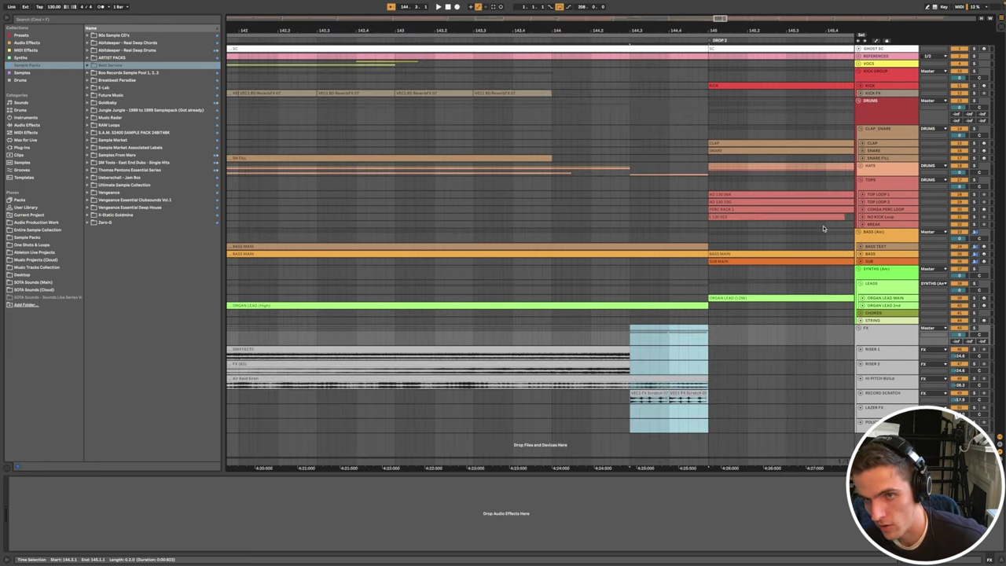
pyautogui.click(861, 166)
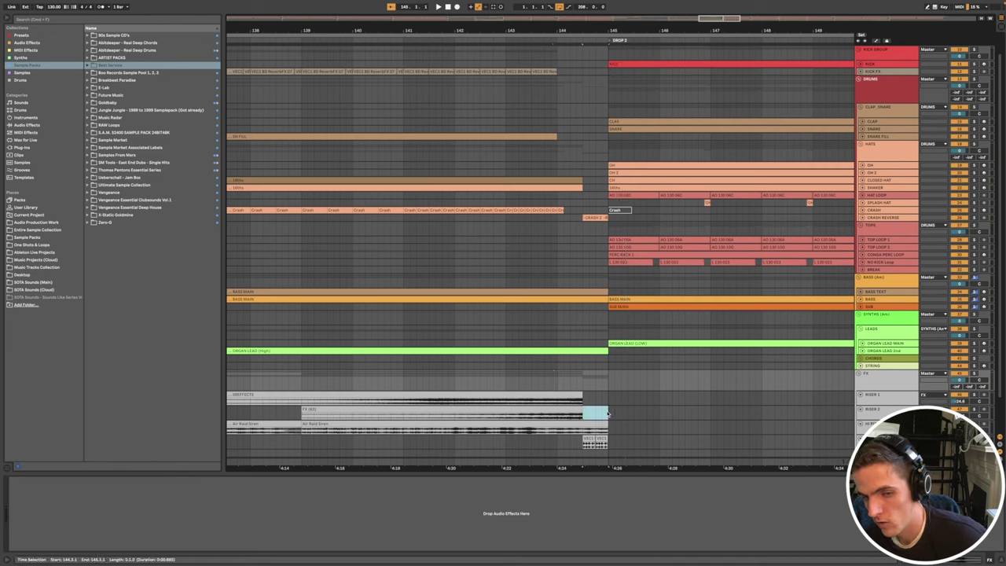
pyautogui.click(608, 414)
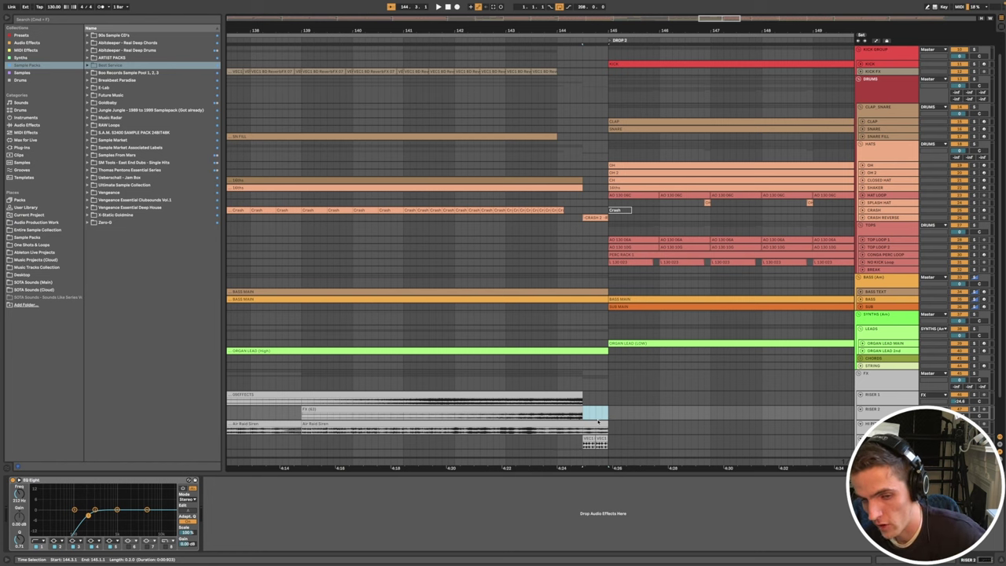
# Step: Enlarge the RECORD SCRATCH track and examine its two scratch clips just before DROP 2
pyautogui.hscroll(-2, 598, 421)
pyautogui.scroll(-2, 621, 412)
pyautogui.click(651, 400)
pyautogui.scroll(4, 651, 399)
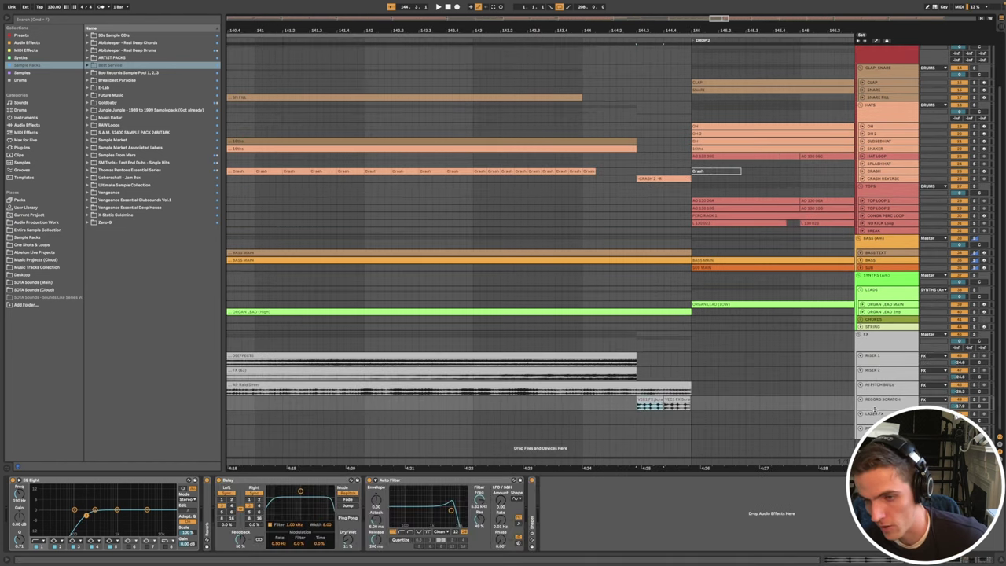
pyautogui.moveTo(875, 409); pyautogui.dragTo(875, 429)
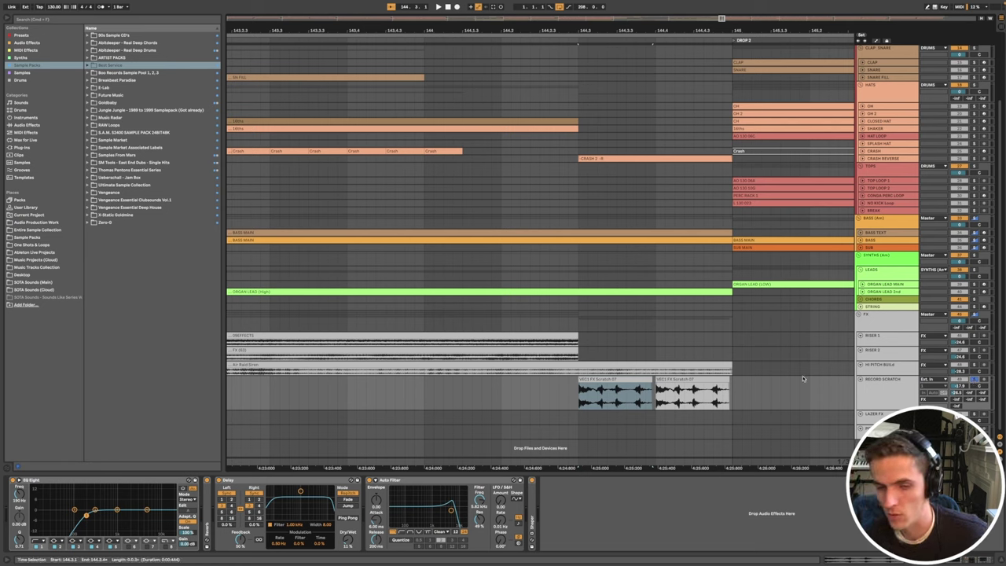
pyautogui.click(633, 383)
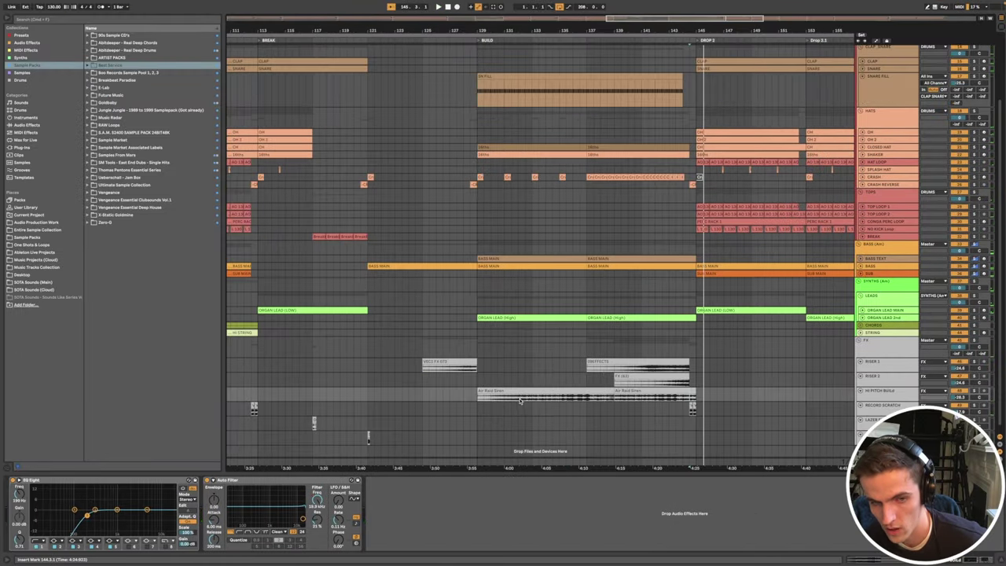
# Step: Select the first Air Raid Siren clip of the second BUILD and examine how the FX clips are placed in the preceding sections
pyautogui.click(519, 401)
pyautogui.hscroll(-10, 629, 397)
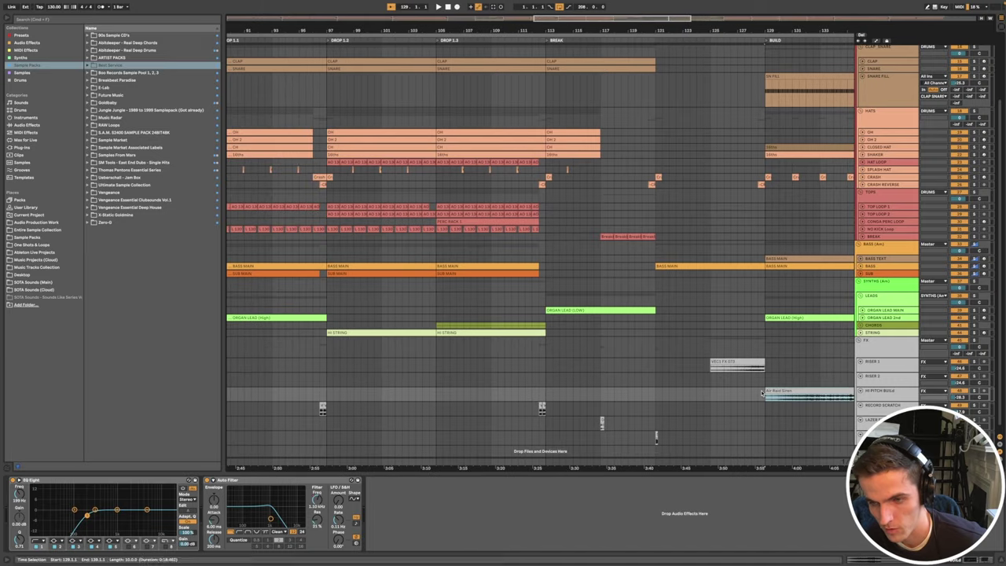
pyautogui.hscroll(3, 766, 395)
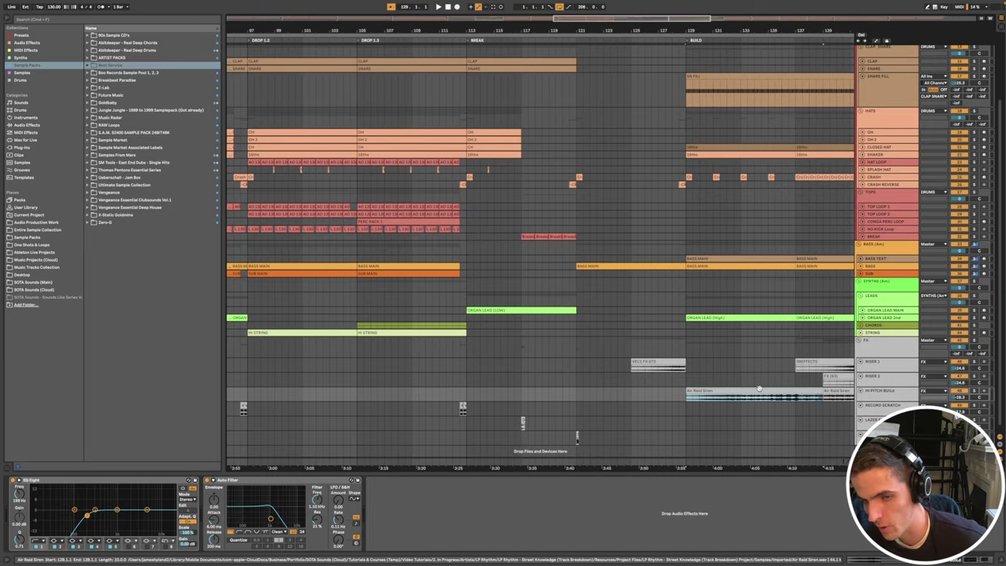
pyautogui.scroll(-5, 771, 393)
pyautogui.hscroll(-5, 751, 389)
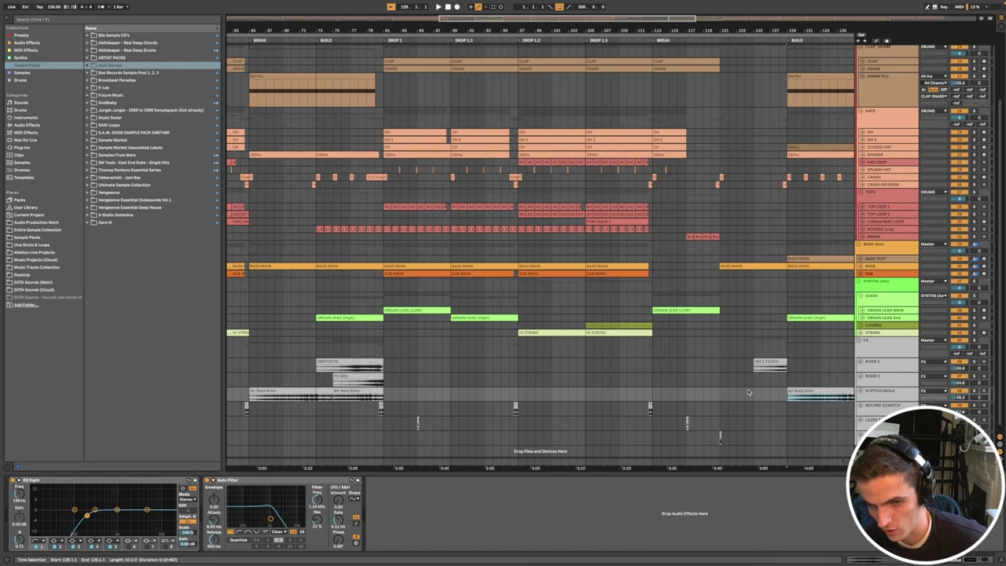
# Step: Select the laser clip in the second BREAK and examine it up close and in its surroundings
pyautogui.click(652, 419)
pyautogui.press('z')
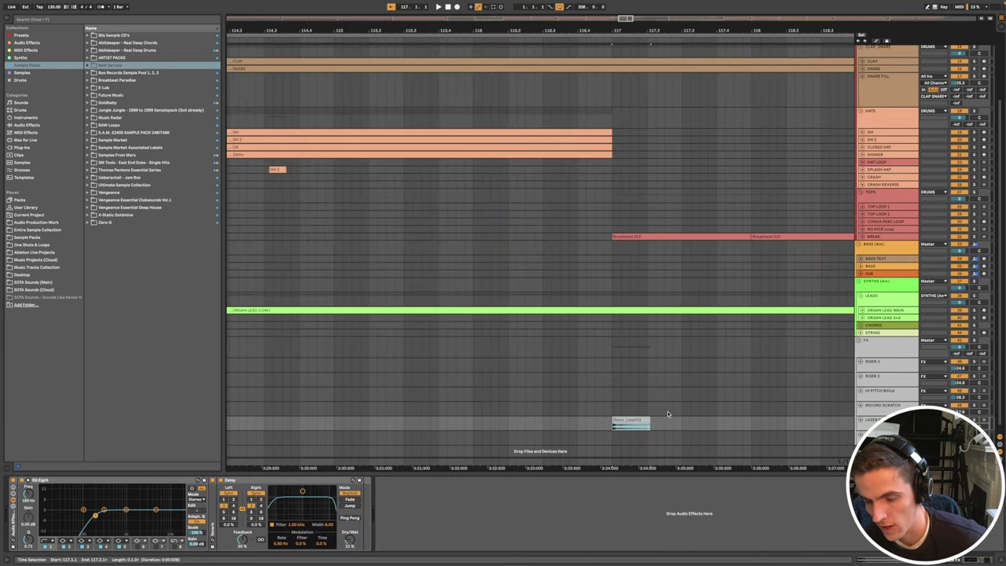
pyautogui.scroll(-5, 668, 413)
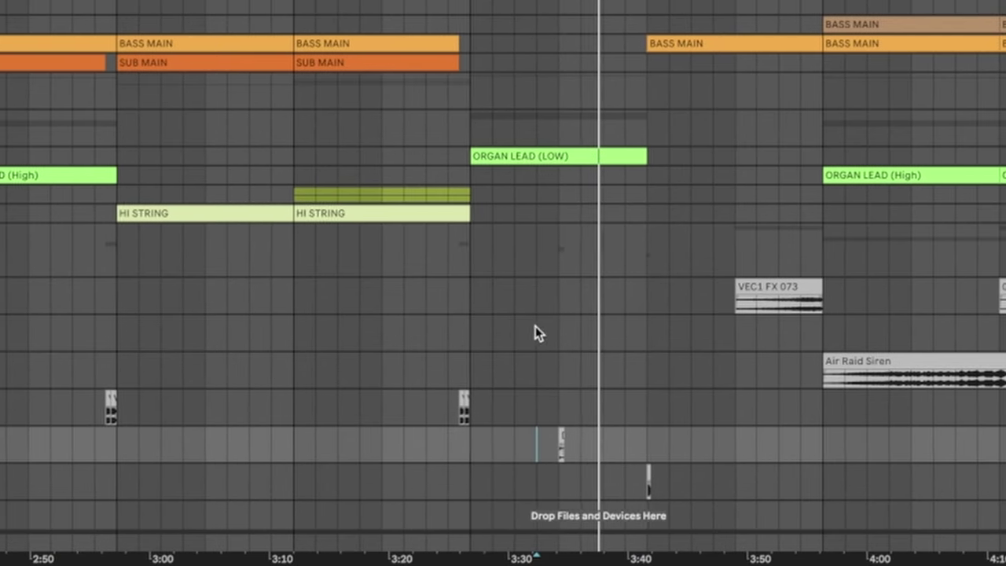
# Step: Select the police siren clip at bar 121 and examine its position beside the crash and its EQ and Delay
pyautogui.scroll(6, 633, 378)
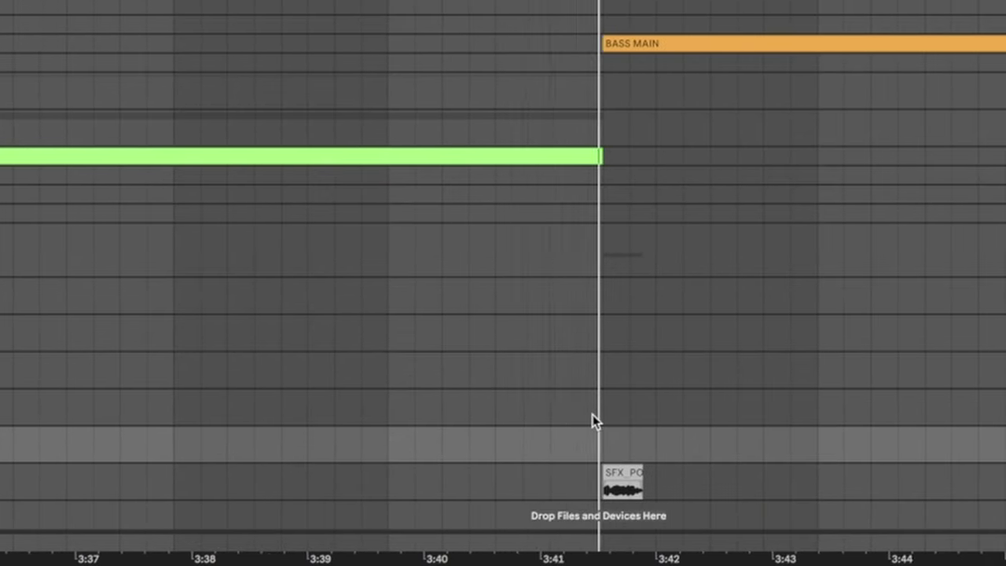
pyautogui.scroll(-6, 595, 416)
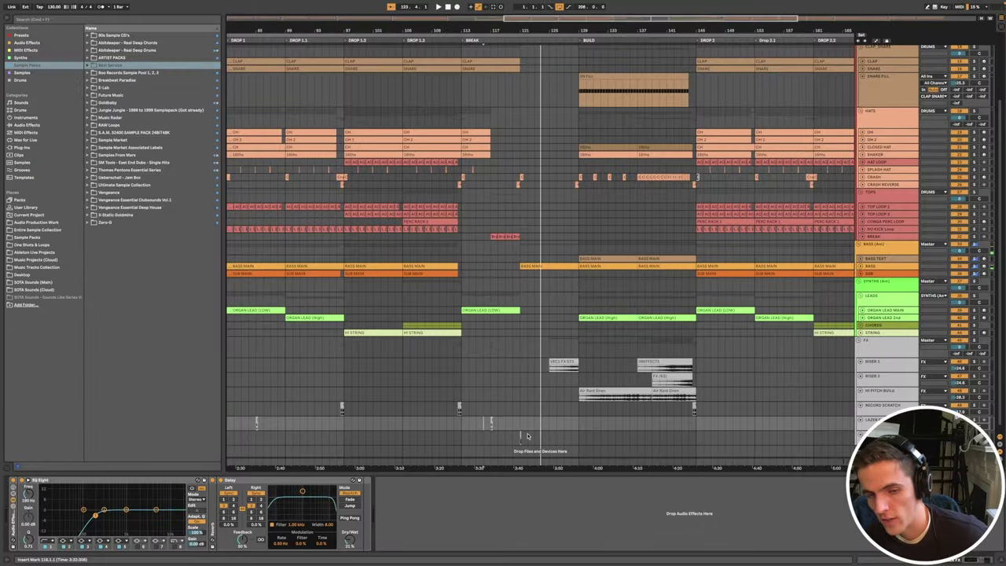
pyautogui.scroll(8, 528, 436)
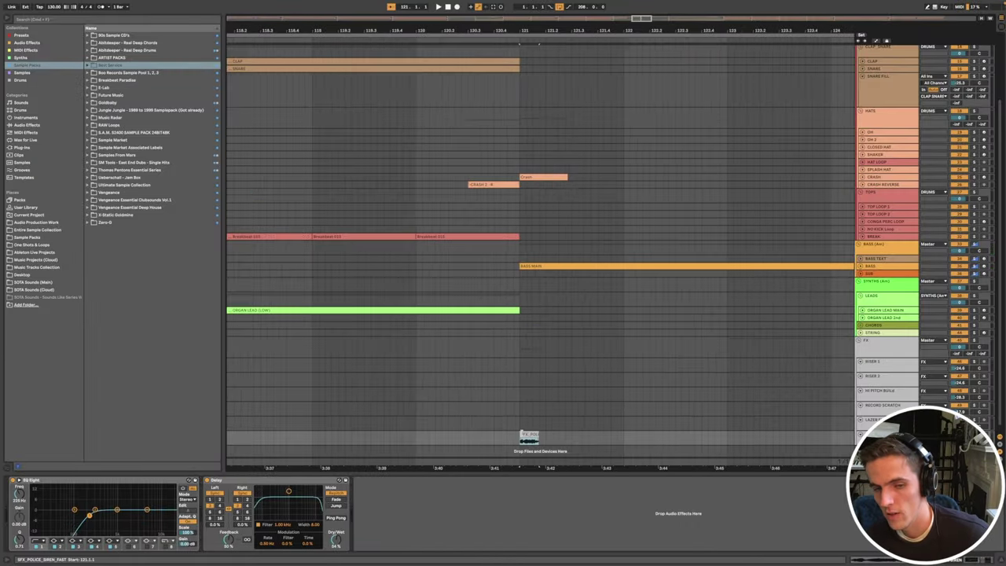
pyautogui.hscroll(-1, 532, 429)
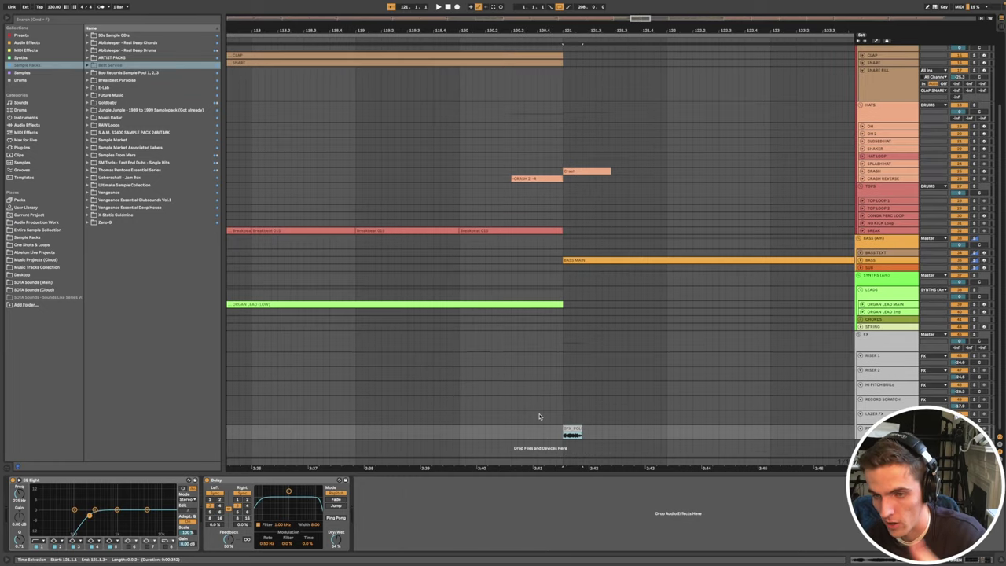
pyautogui.scroll(4, 559, 354)
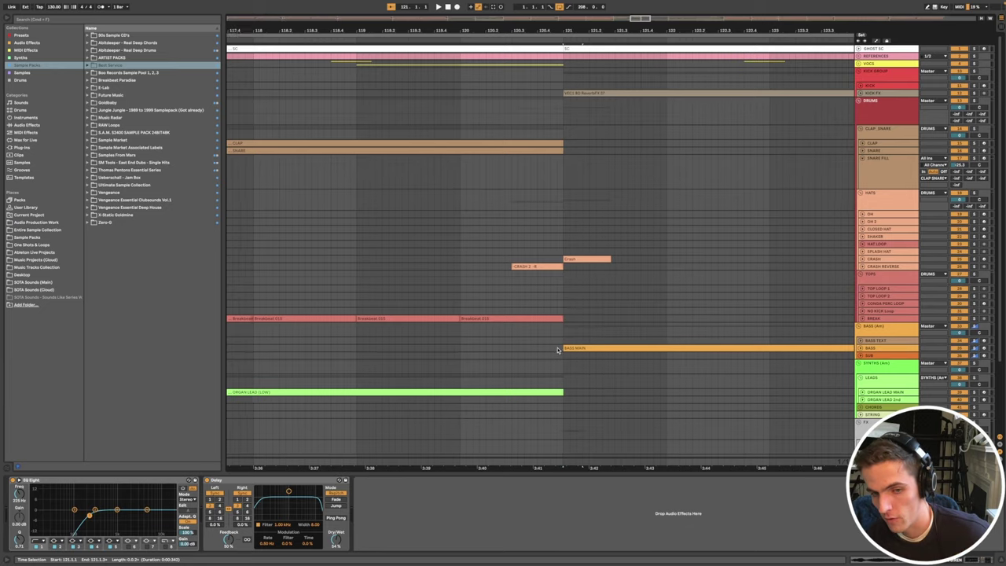
# Step: Play from the police siren at bar 121 and examine how the FX clips are spread over the BREAK and BUILD
pyautogui.scroll(-10, 558, 350)
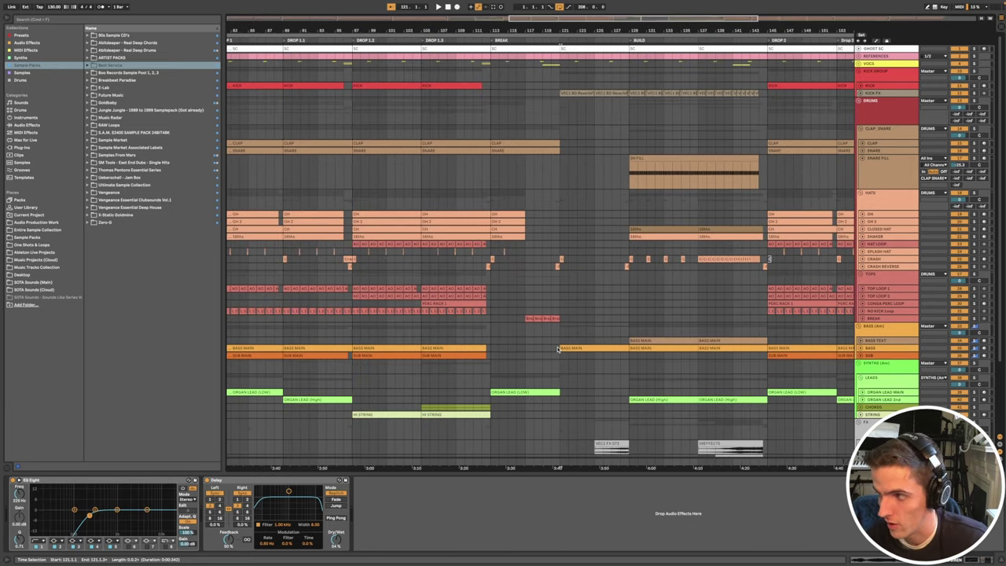
pyautogui.scroll(-4, 558, 356)
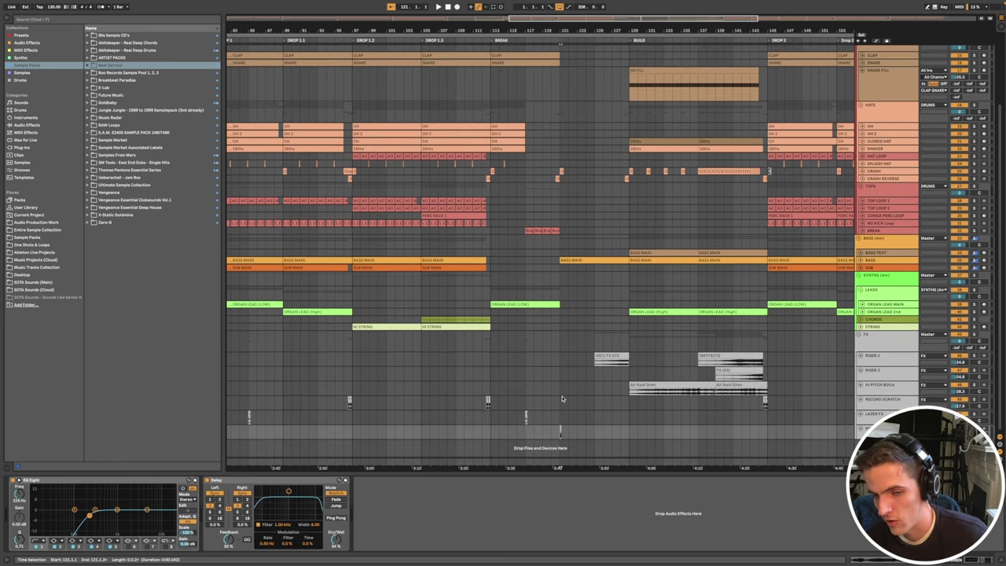
pyautogui.scroll(3, 561, 414)
pyautogui.press('space')
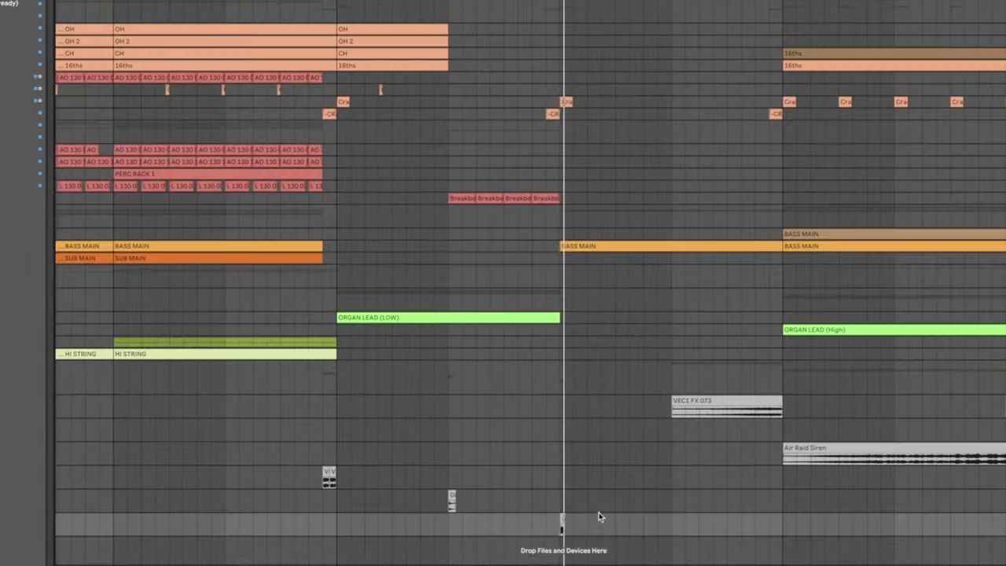
pyautogui.scroll(5, 525, 423)
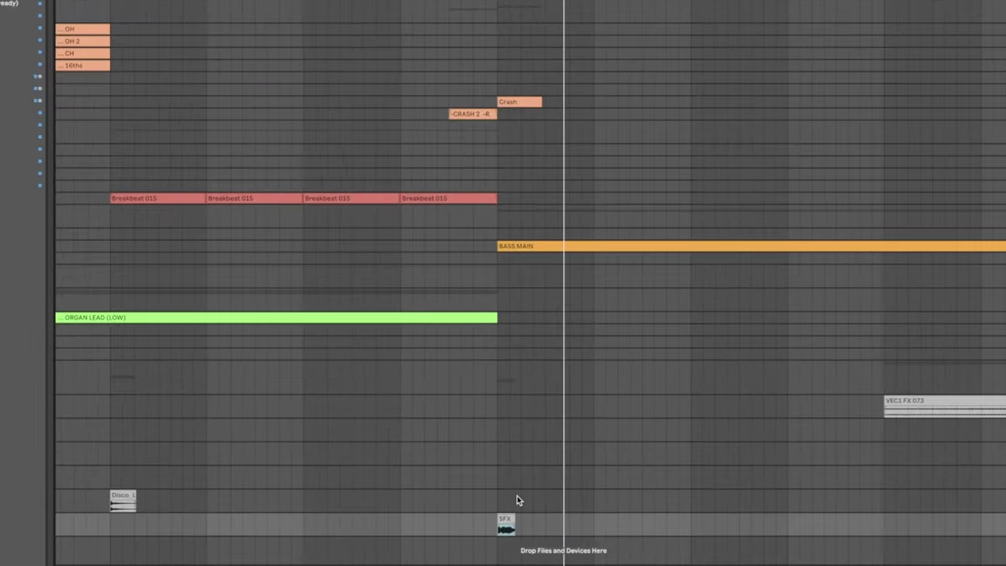
pyautogui.scroll(-6, 406, 475)
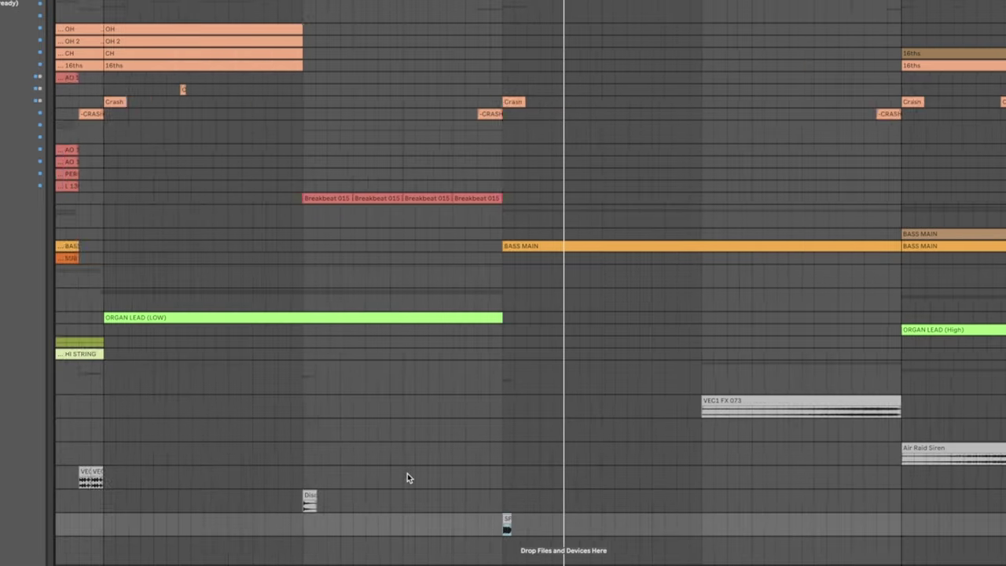
pyautogui.scroll(-2, 407, 470)
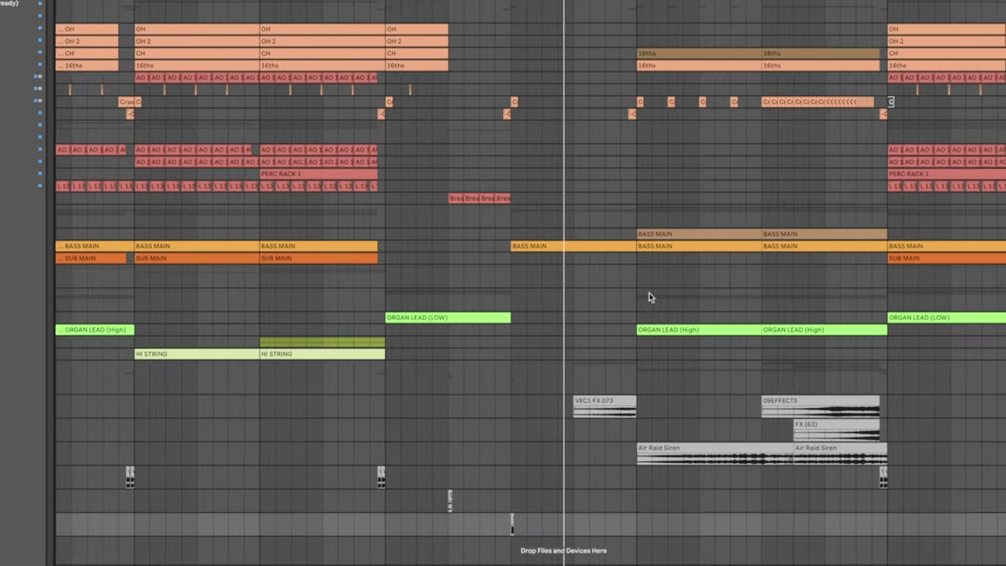
pyautogui.scroll(-2, 649, 292)
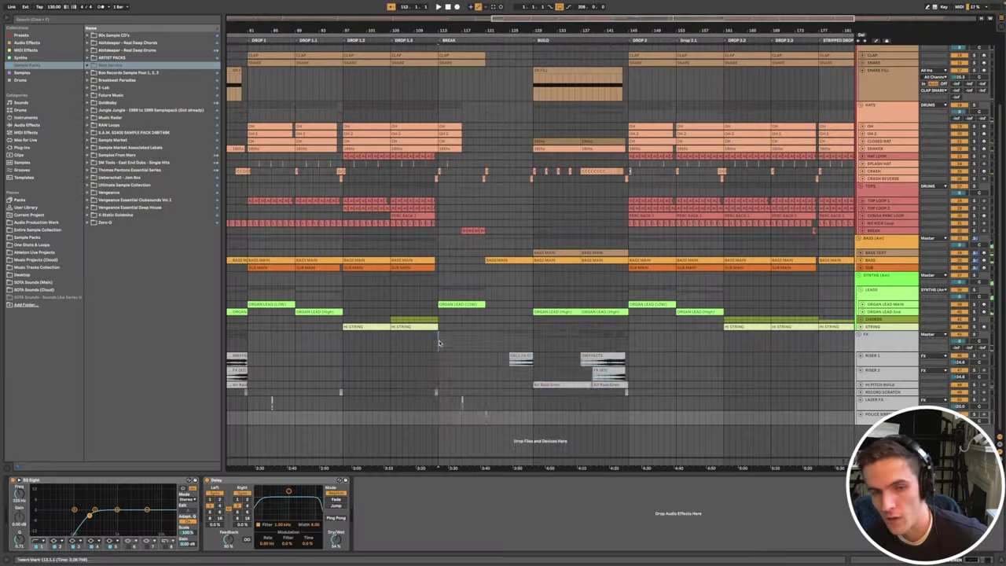
# Step: Loop the FX group's 32 bars from the BREAK at bar 113 to DROP 2, and place the insert marker at bar 121
pyautogui.moveTo(438, 341); pyautogui.dragTo(628, 340)
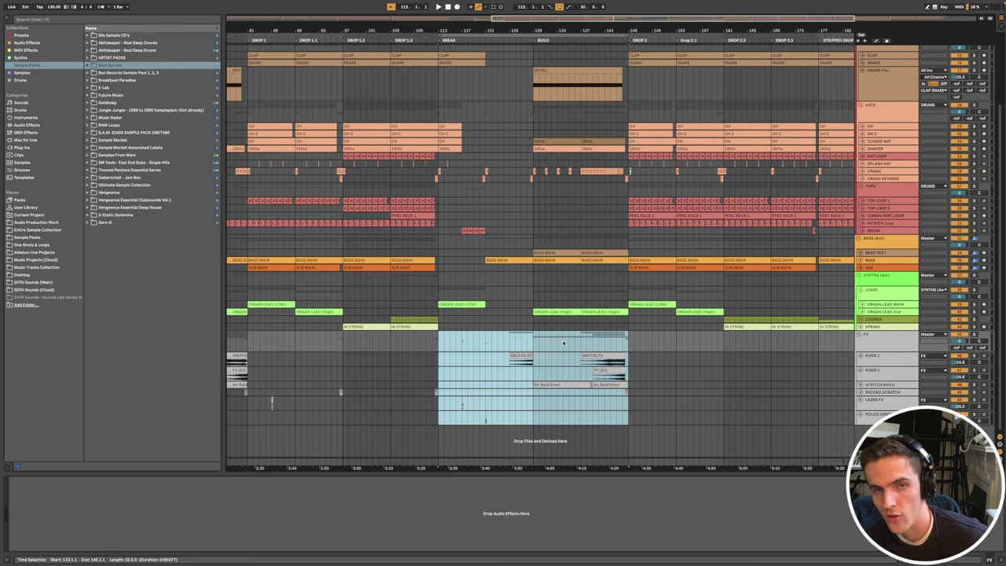
pyautogui.scroll(3, 563, 343)
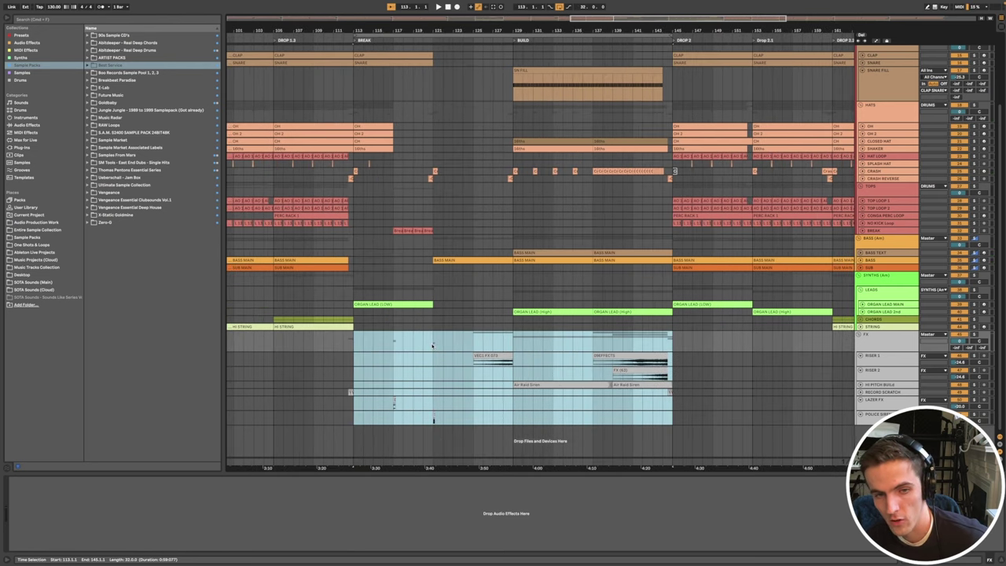
pyautogui.click(433, 343)
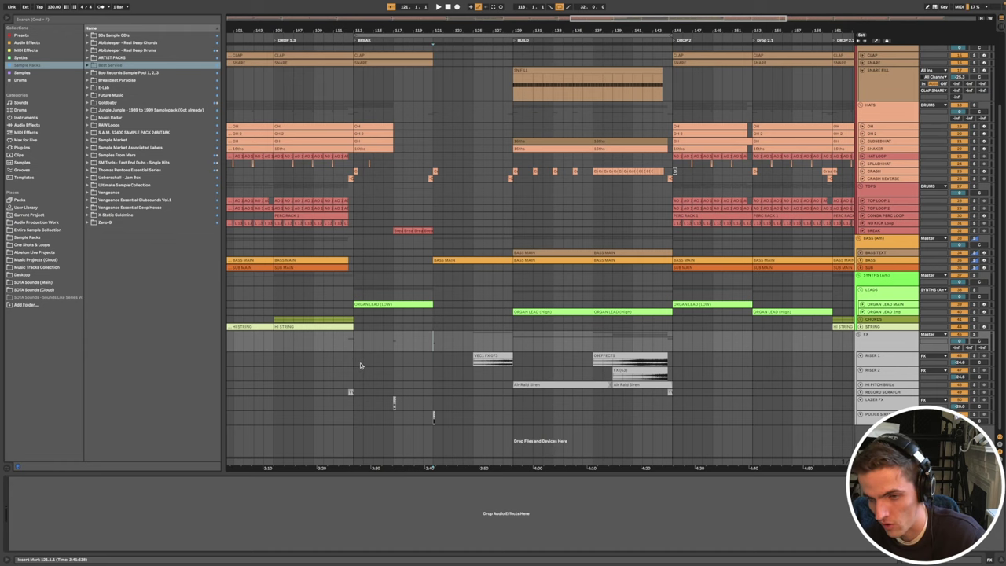
# Step: Fold the RISER 2 track and examine the clip layout across the whole arrangement
pyautogui.click(861, 370)
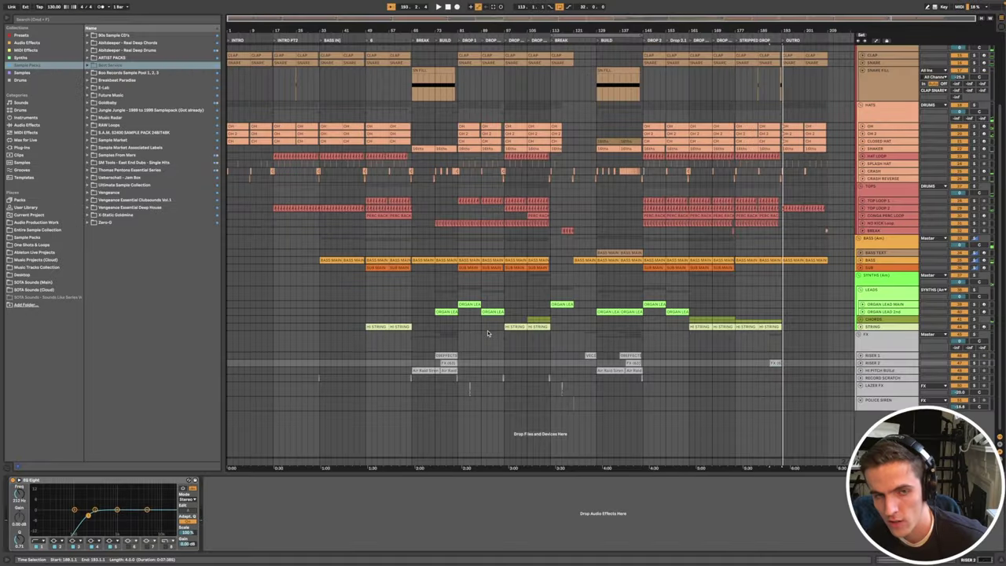
pyautogui.click(506, 329)
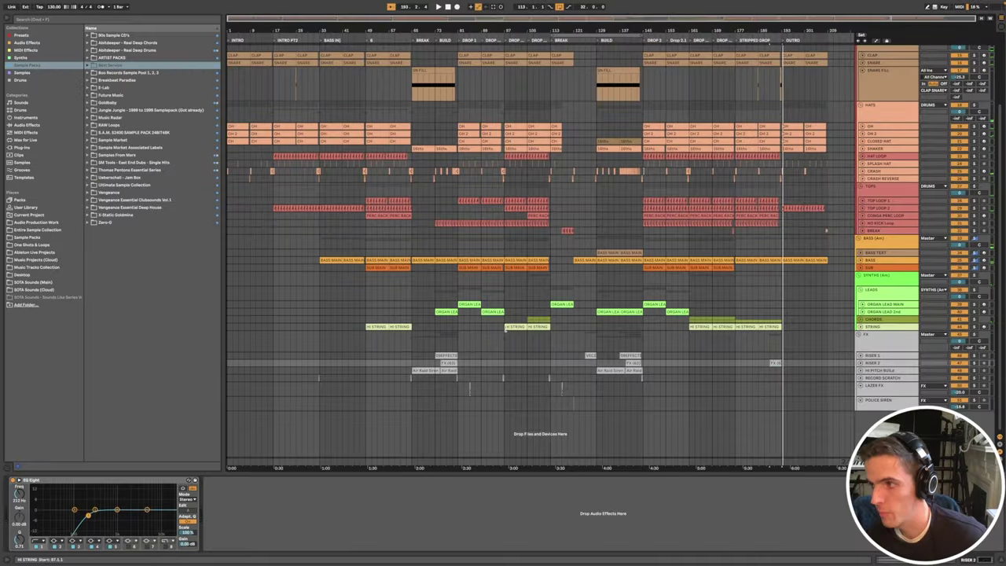